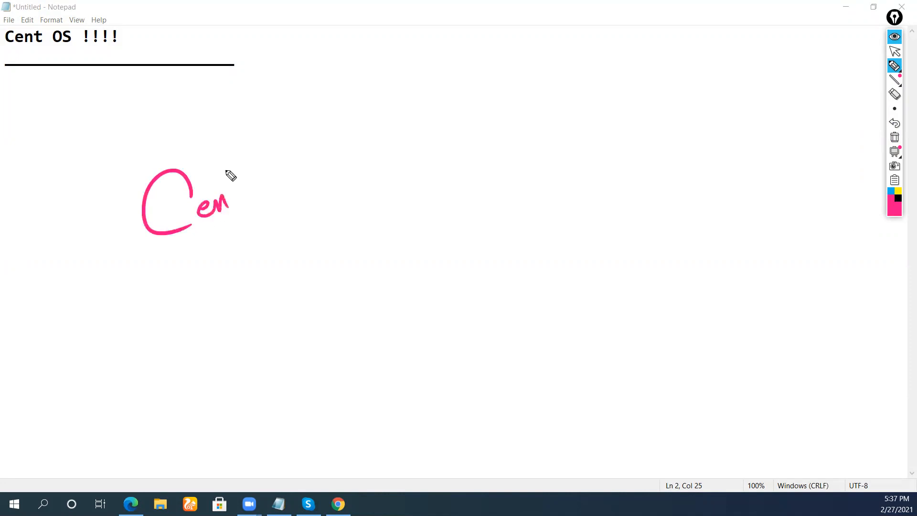
Handwrite 'Centos' circled in pink with 'Replica of Redhat Linux' bracketed and arrowed.
mouse_move(256, 204)
mouse_down()
mouse_move(171, 245)
mouse_move(263, 206)
mouse_up()
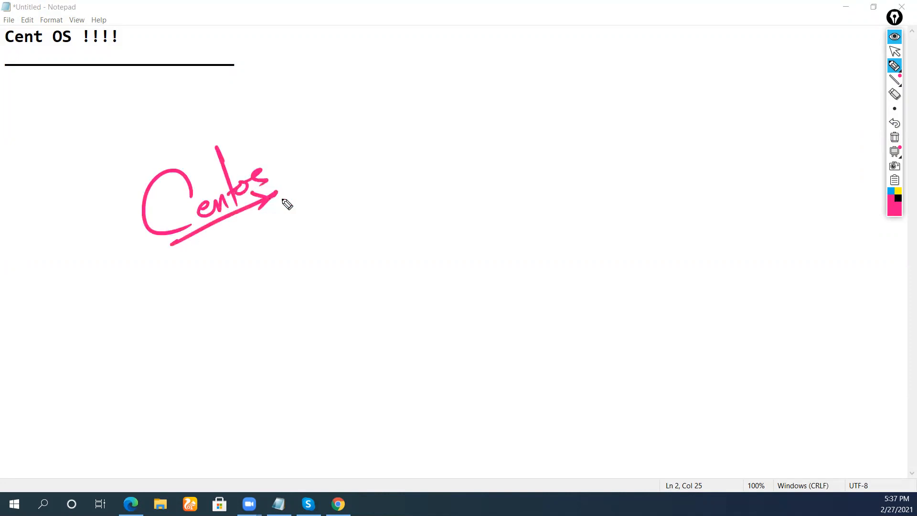
drag(264, 139, 319, 155)
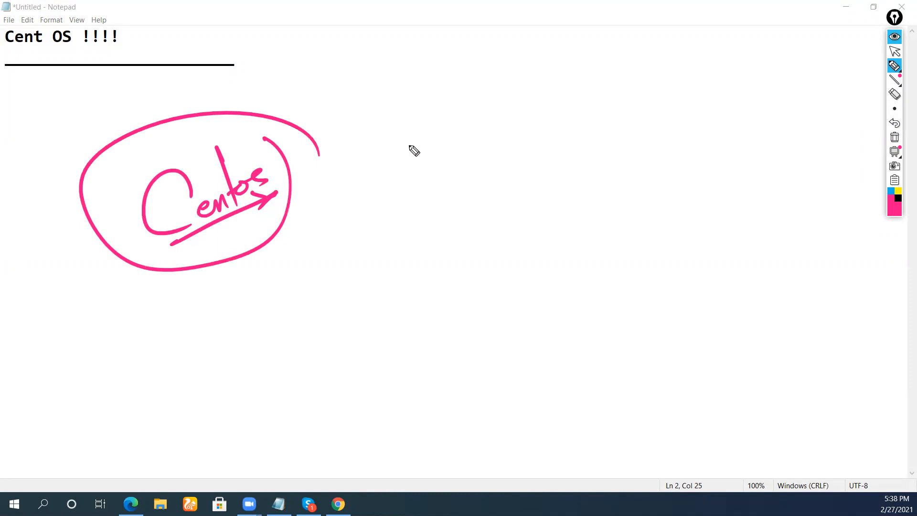
mouse_move(368, 210)
mouse_down()
mouse_move(375, 252)
mouse_move(405, 206)
mouse_up()
mouse_move(407, 244)
mouse_down()
mouse_move(430, 207)
mouse_move(461, 199)
mouse_move(482, 168)
mouse_move(479, 242)
mouse_up()
mouse_move(468, 196)
mouse_down()
mouse_move(549, 170)
mouse_move(585, 112)
mouse_move(600, 143)
mouse_move(690, 86)
mouse_move(671, 127)
mouse_move(753, 96)
mouse_up()
drag(753, 43, 751, 134)
drag(385, 136, 405, 258)
drag(268, 300, 295, 295)
drag(468, 244, 776, 128)
drag(751, 131, 758, 152)
In black ink, write 'almost' underlined and 'Redhat' circled below the pink arrow.
click(898, 200)
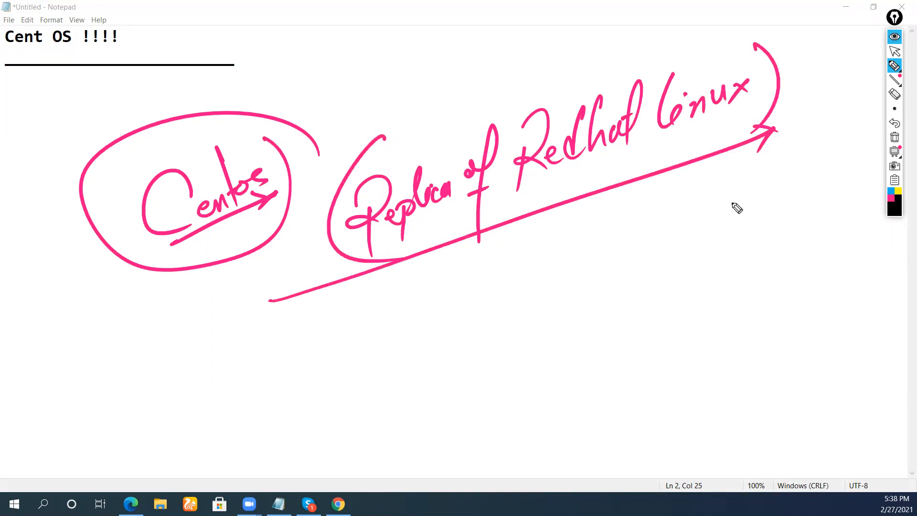
mouse_move(401, 294)
mouse_down()
mouse_move(400, 313)
mouse_move(425, 313)
mouse_move(468, 287)
mouse_move(481, 299)
mouse_move(489, 282)
mouse_up()
drag(304, 355, 556, 273)
mouse_move(449, 354)
mouse_down()
mouse_move(459, 399)
mouse_move(462, 381)
mouse_move(532, 360)
mouse_move(571, 307)
mouse_move(559, 339)
mouse_move(625, 316)
mouse_move(663, 321)
mouse_move(753, 266)
mouse_move(780, 227)
mouse_move(675, 199)
mouse_move(791, 221)
mouse_up()
mouse_move(563, 293)
mouse_down()
mouse_move(446, 407)
mouse_move(526, 415)
mouse_up()
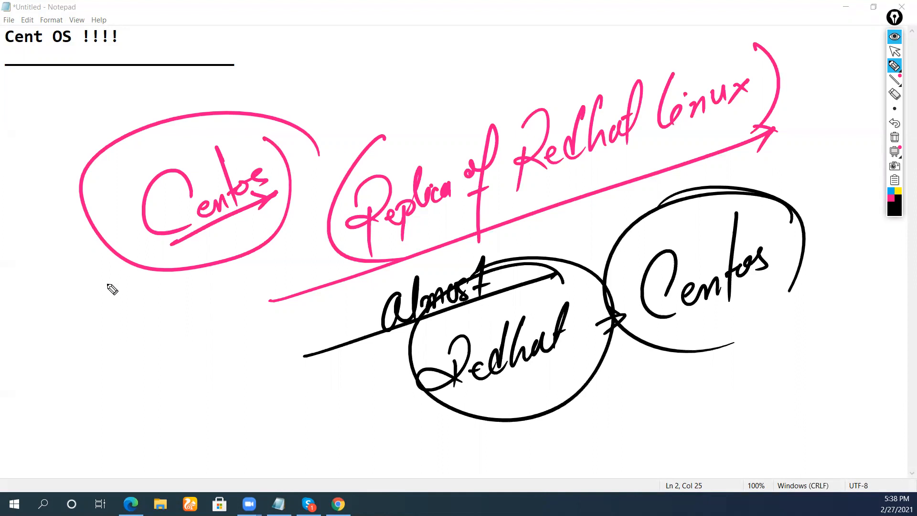
List the roles System Admin, Devops engineer and Cloud underlined, then clear all ink.
drag(56, 327, 51, 380)
drag(57, 346, 80, 377)
mouse_move(76, 329)
mouse_down()
mouse_move(95, 336)
mouse_move(135, 315)
mouse_move(150, 280)
mouse_move(176, 261)
mouse_move(203, 265)
mouse_move(223, 234)
mouse_up()
mouse_move(50, 382)
mouse_down()
mouse_move(237, 239)
mouse_move(230, 263)
mouse_up()
mouse_move(76, 377)
mouse_down()
mouse_move(74, 401)
mouse_move(193, 329)
mouse_move(219, 298)
mouse_move(244, 293)
mouse_move(262, 251)
mouse_up()
mouse_move(127, 433)
mouse_down()
mouse_move(107, 418)
mouse_move(190, 379)
mouse_move(206, 341)
mouse_up()
mouse_move(171, 403)
mouse_down()
mouse_move(202, 420)
mouse_move(236, 396)
mouse_up()
drag(159, 460, 276, 375)
mouse_move(252, 413)
mouse_down()
mouse_move(267, 372)
mouse_move(280, 382)
mouse_up()
drag(106, 434, 243, 344)
drag(121, 377, 274, 297)
drag(273, 297, 259, 328)
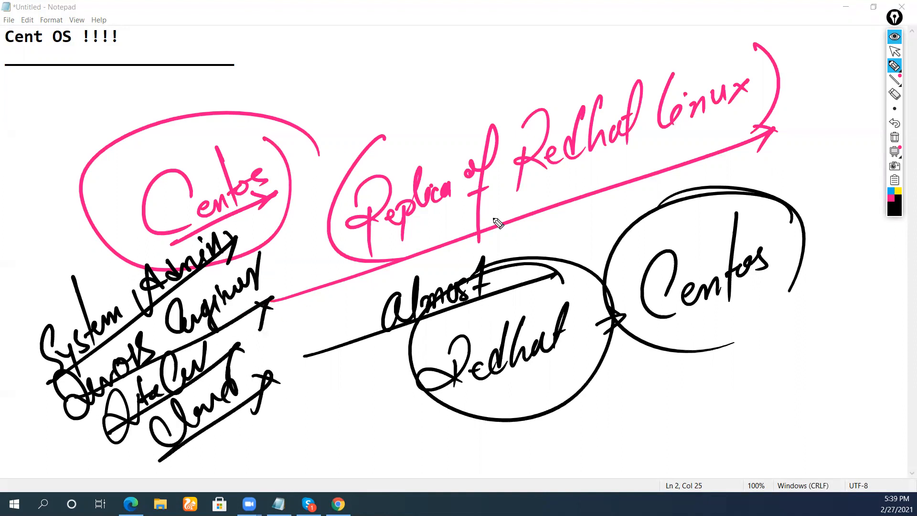
click(895, 137)
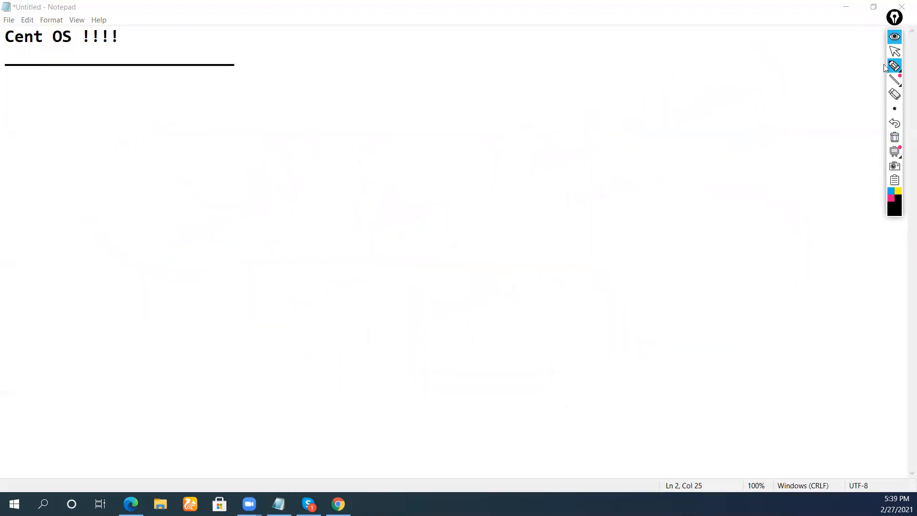
With the pen tool, handwrite 'How to install' with a diagonal underline and a circled word.
click(864, 67)
click(863, 67)
mouse_move(180, 166)
mouse_down()
mouse_move(189, 194)
mouse_move(209, 209)
mouse_move(233, 172)
mouse_move(326, 108)
mouse_move(343, 45)
mouse_move(360, 78)
mouse_move(385, 79)
mouse_up()
drag(145, 254, 437, 75)
mouse_move(363, 158)
mouse_down()
mouse_move(378, 204)
mouse_move(408, 184)
mouse_move(430, 142)
mouse_move(399, 234)
mouse_move(426, 123)
mouse_up()
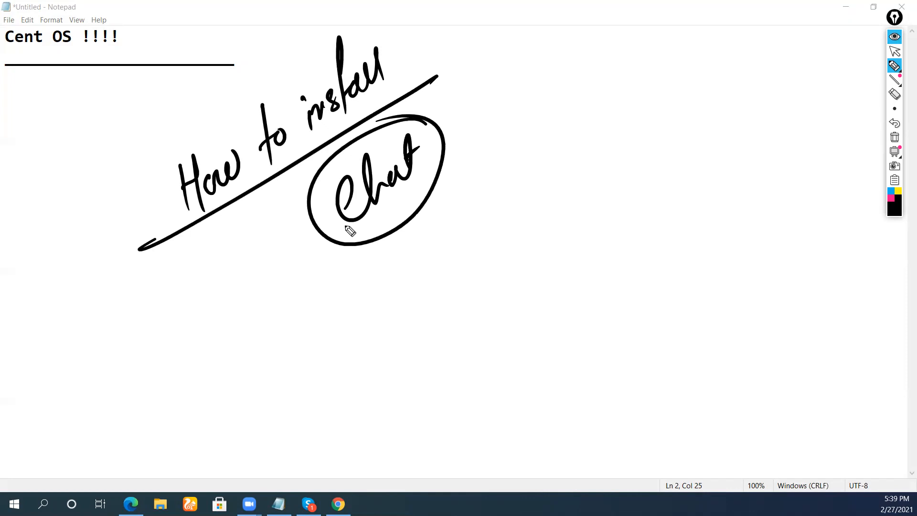
Mark the circled word with a tick, then wipe all the ink.
drag(402, 198, 418, 215)
mouse_move(414, 192)
mouse_down()
mouse_move(418, 235)
mouse_move(426, 233)
mouse_up()
drag(397, 244, 449, 221)
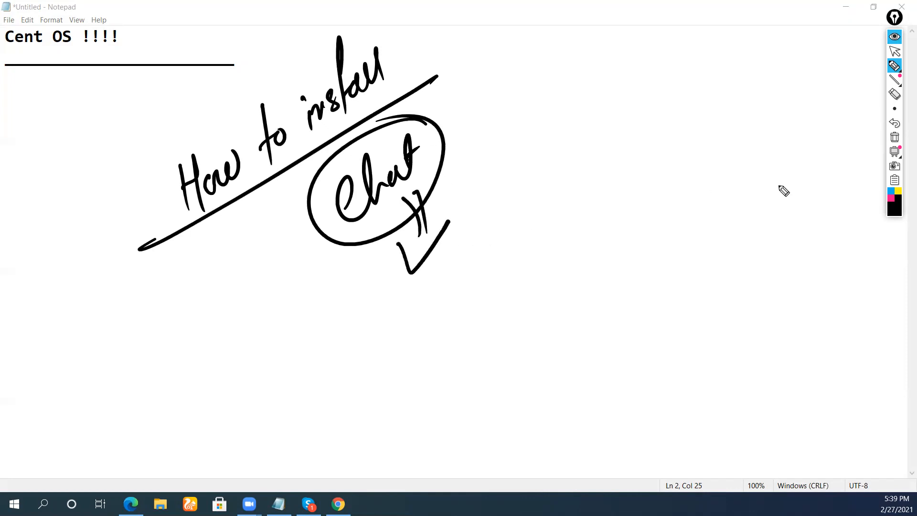
click(893, 137)
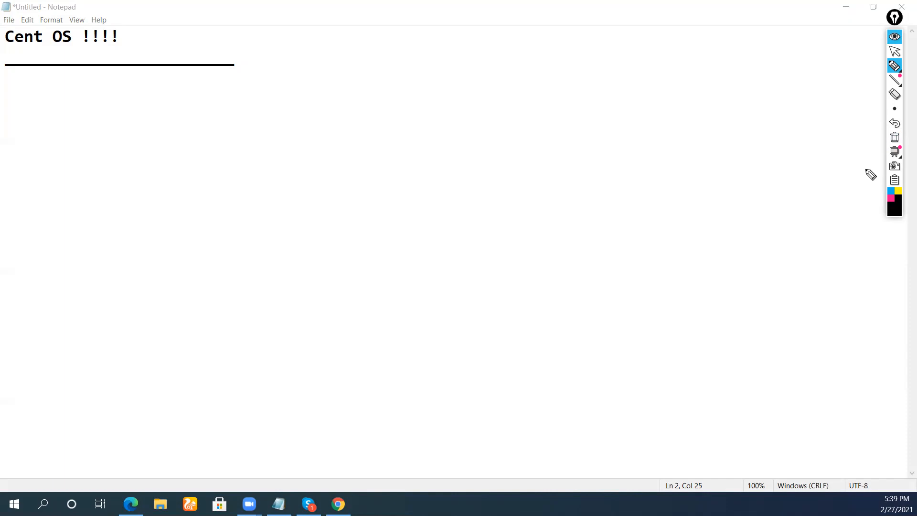
In pink ink, write 'Linux' circled with arrows branching down and right.
click(892, 198)
click(894, 209)
click(879, 153)
mouse_move(275, 134)
mouse_down()
mouse_move(306, 157)
mouse_move(310, 141)
mouse_move(348, 128)
mouse_up()
drag(302, 98, 368, 101)
drag(269, 173, 208, 296)
drag(258, 251, 208, 296)
drag(184, 259, 206, 268)
Write and circle 'Debian' and 'RHEL' at the ends of the Linux arrows.
mouse_move(182, 395)
mouse_down()
mouse_move(182, 368)
mouse_move(213, 395)
mouse_move(243, 334)
mouse_move(269, 344)
mouse_up()
drag(374, 134, 456, 180)
click(395, 231)
mouse_move(393, 234)
mouse_down()
mouse_move(458, 313)
mouse_move(477, 254)
mouse_move(509, 228)
mouse_move(548, 234)
mouse_move(572, 205)
mouse_up()
mouse_move(428, 313)
mouse_down()
mouse_move(567, 241)
mouse_move(535, 274)
mouse_up()
mouse_move(593, 173)
mouse_down()
mouse_move(550, 172)
mouse_move(604, 188)
mouse_up()
mouse_move(295, 265)
mouse_down()
mouse_move(180, 242)
mouse_move(169, 249)
mouse_up()
Add 'Redhat' circled below RHEL, linked by a downward arrow.
mouse_move(505, 316)
mouse_down()
mouse_move(518, 344)
mouse_move(527, 327)
mouse_up()
mouse_move(488, 348)
mouse_down()
mouse_move(493, 385)
mouse_move(529, 371)
mouse_up()
mouse_move(540, 341)
mouse_down()
mouse_move(543, 364)
mouse_move(566, 360)
mouse_move(594, 322)
mouse_move(474, 411)
mouse_move(606, 373)
mouse_up()
drag(567, 404, 606, 374)
drag(647, 319, 608, 303)
click(722, 314)
click(723, 299)
Write 'rpm', 'yum' and 'dnf' on the right and circle them together.
mouse_move(735, 306)
mouse_down()
mouse_move(778, 288)
mouse_move(804, 302)
mouse_up()
drag(733, 329, 813, 310)
mouse_move(747, 353)
mouse_down()
mouse_move(774, 362)
mouse_move(746, 416)
mouse_up()
mouse_move(793, 351)
mouse_down()
mouse_move(801, 362)
mouse_move(829, 364)
mouse_move(836, 348)
mouse_up()
mouse_move(792, 405)
mouse_down()
mouse_move(769, 434)
mouse_move(790, 440)
mouse_move(824, 424)
mouse_move(820, 449)
mouse_up()
drag(814, 434, 832, 430)
drag(863, 390, 884, 344)
drag(839, 274, 877, 320)
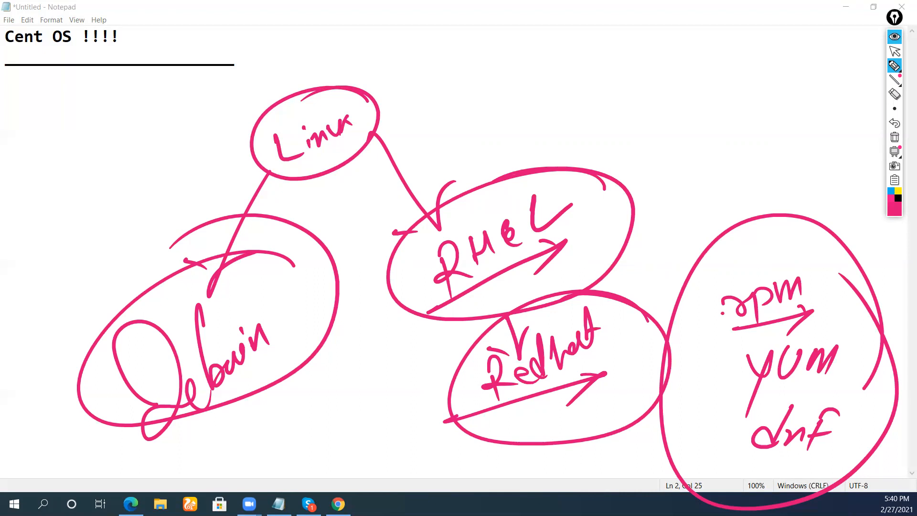
In black ink, list Ubuntu, Kali Linux and Black hat on the left and bracket them.
click(897, 197)
mouse_move(30, 230)
mouse_down()
mouse_move(54, 250)
mouse_move(43, 218)
mouse_up()
mouse_move(45, 190)
mouse_down()
mouse_move(71, 222)
mouse_move(91, 224)
mouse_move(112, 196)
mouse_move(121, 203)
mouse_up()
drag(10, 302, 135, 197)
drag(126, 161, 147, 163)
mouse_move(67, 279)
mouse_down()
mouse_move(70, 266)
mouse_move(93, 271)
mouse_move(103, 241)
mouse_move(146, 200)
mouse_up()
drag(30, 330, 137, 216)
mouse_move(81, 297)
mouse_down()
mouse_move(92, 286)
mouse_move(119, 292)
mouse_move(178, 206)
mouse_up()
drag(53, 354, 180, 243)
drag(158, 247, 162, 281)
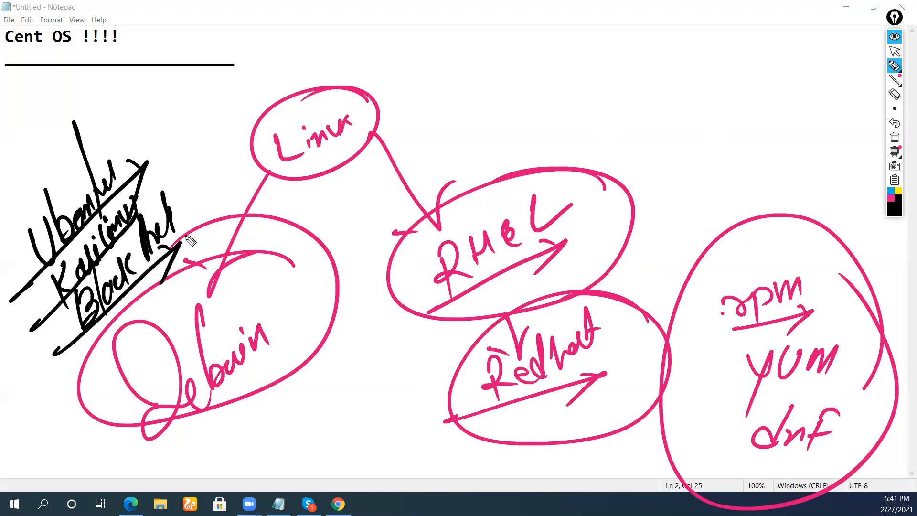
drag(137, 126, 178, 266)
drag(29, 209, 13, 257)
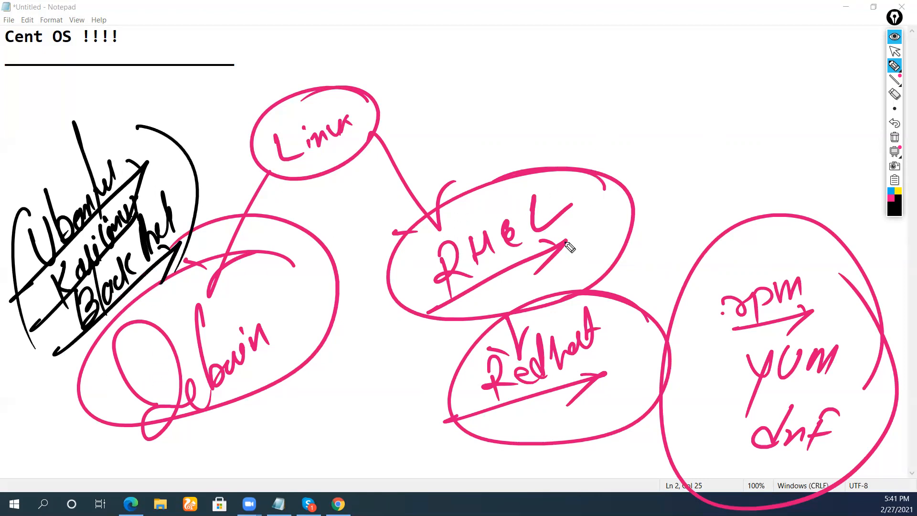
Write 'Fedora' between Debian and Redhat, and 'Centos' beside the RHEL circle.
mouse_move(356, 420)
mouse_down()
mouse_move(410, 377)
mouse_move(428, 343)
mouse_up()
drag(302, 463, 426, 395)
drag(411, 389, 402, 429)
drag(639, 204, 664, 196)
mouse_move(706, 152)
mouse_down()
mouse_move(688, 197)
mouse_move(788, 166)
mouse_move(814, 140)
mouse_move(754, 104)
mouse_up()
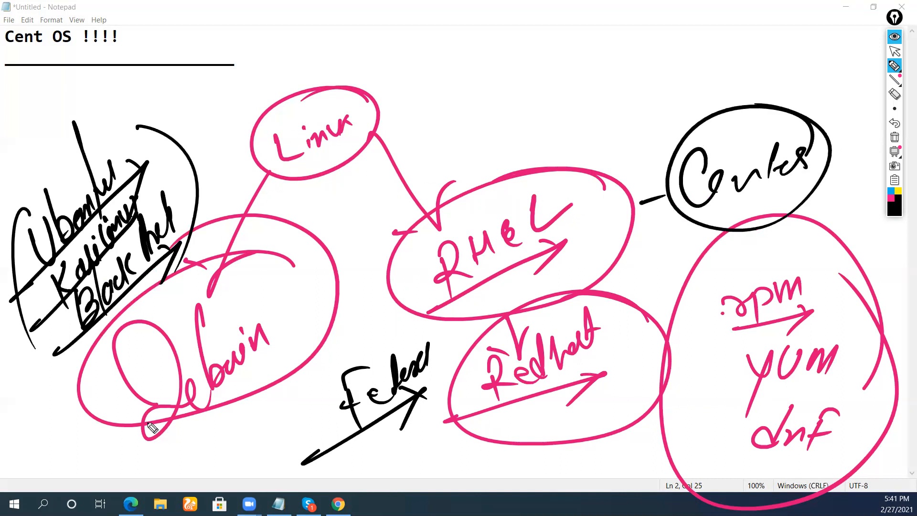
Add '40K' circled below Debian and link it up to the Debian circle.
drag(90, 451, 100, 480)
drag(112, 449, 111, 464)
drag(120, 441, 138, 459)
drag(85, 478, 166, 455)
mouse_move(113, 420)
mouse_down()
mouse_move(138, 497)
mouse_move(169, 432)
mouse_up()
mouse_move(463, 470)
mouse_down()
mouse_move(529, 446)
mouse_move(499, 475)
mouse_up()
mouse_move(188, 433)
mouse_down()
mouse_move(217, 420)
mouse_move(244, 382)
mouse_up()
Write 'Stable' circled above RHEL with a down arrow, then clear all ink.
mouse_move(586, 92)
mouse_down()
mouse_move(568, 149)
mouse_move(583, 134)
mouse_up()
mouse_move(566, 30)
mouse_down()
mouse_move(579, 74)
mouse_move(618, 38)
mouse_move(650, 55)
mouse_move(638, 78)
mouse_up()
drag(533, 85, 647, 73)
drag(621, 90, 647, 72)
drag(679, 36, 687, 47)
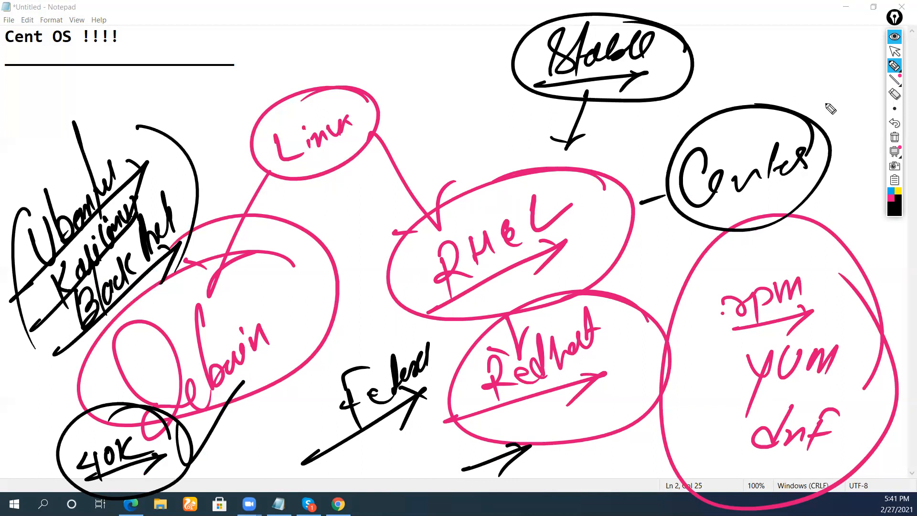
click(895, 137)
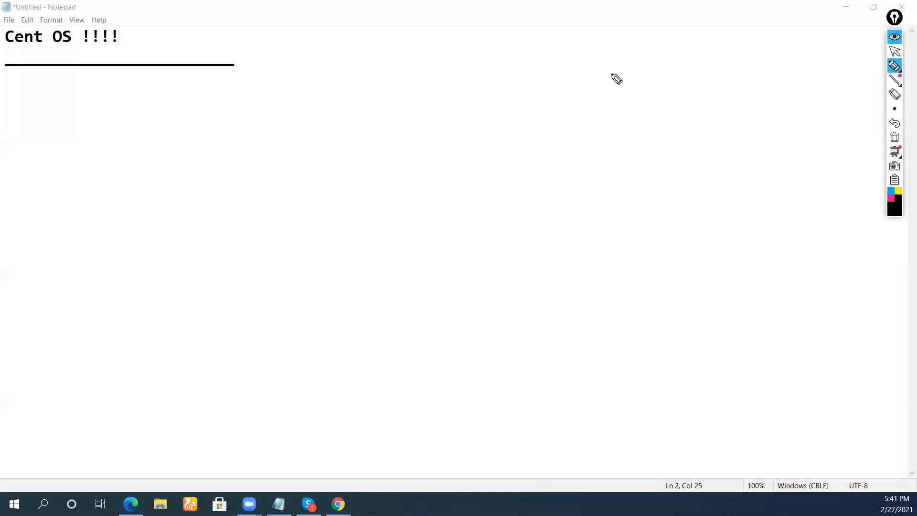
Handwrite a heading underlined diagonally, then 'Centos 8' underlined below it.
mouse_move(193, 207)
mouse_down()
mouse_move(237, 215)
mouse_move(253, 196)
mouse_up()
drag(266, 102, 278, 205)
mouse_move(268, 169)
mouse_down()
mouse_move(300, 145)
mouse_move(357, 133)
mouse_move(377, 79)
mouse_move(415, 82)
mouse_up()
drag(137, 296, 485, 69)
mouse_move(306, 254)
mouse_down()
mouse_move(324, 304)
mouse_move(361, 252)
mouse_up()
drag(369, 204, 378, 262)
drag(370, 258, 404, 228)
drag(408, 191, 416, 250)
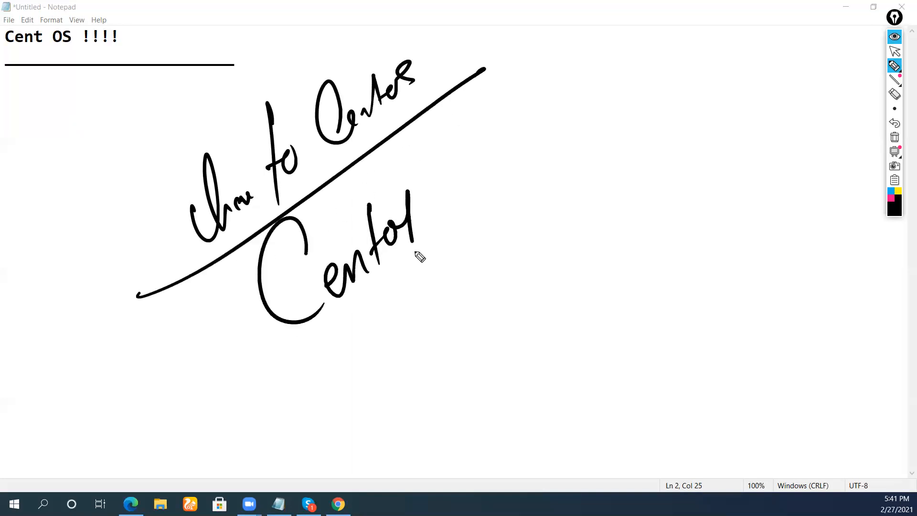
drag(425, 206, 416, 225)
drag(488, 136, 483, 136)
mouse_move(215, 376)
mouse_down()
mouse_move(303, 321)
mouse_move(509, 160)
mouse_up()
Write 'RHEL 8.3' beneath, bracket the note with arcs and an arrow, then clear the ink.
mouse_move(299, 368)
mouse_down()
mouse_move(323, 387)
mouse_move(346, 334)
mouse_move(369, 354)
mouse_move(406, 328)
mouse_up()
mouse_move(449, 252)
mouse_down()
mouse_move(460, 300)
mouse_move(447, 255)
mouse_up()
click(468, 269)
drag(482, 221, 484, 246)
drag(505, 95, 506, 283)
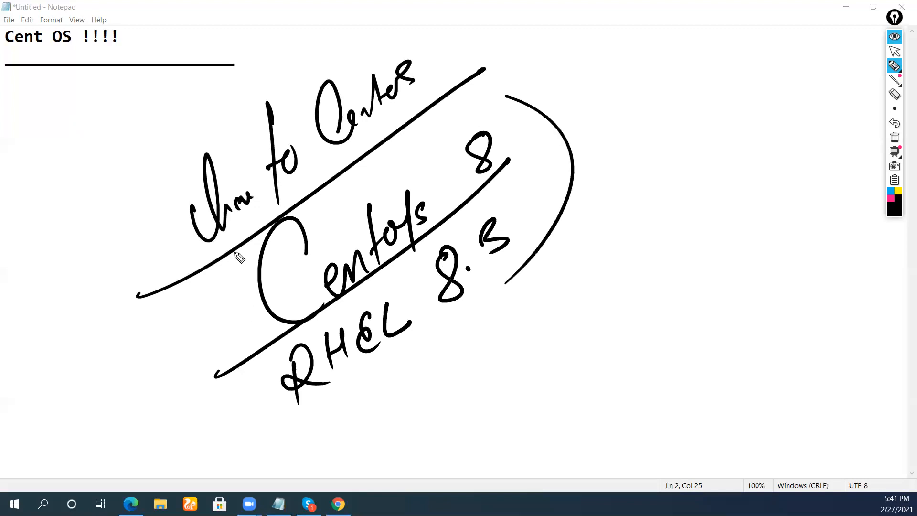
drag(238, 235, 367, 399)
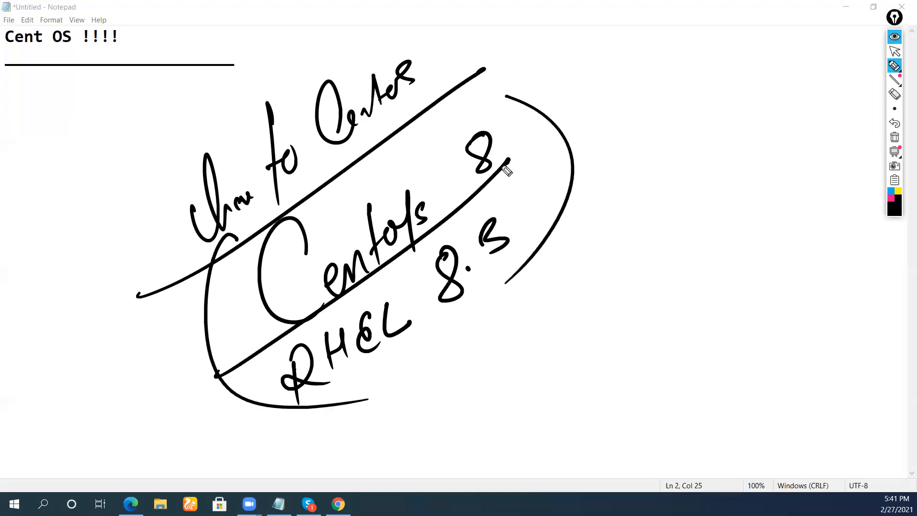
mouse_move(306, 422)
mouse_down()
mouse_move(551, 285)
mouse_move(526, 331)
mouse_up()
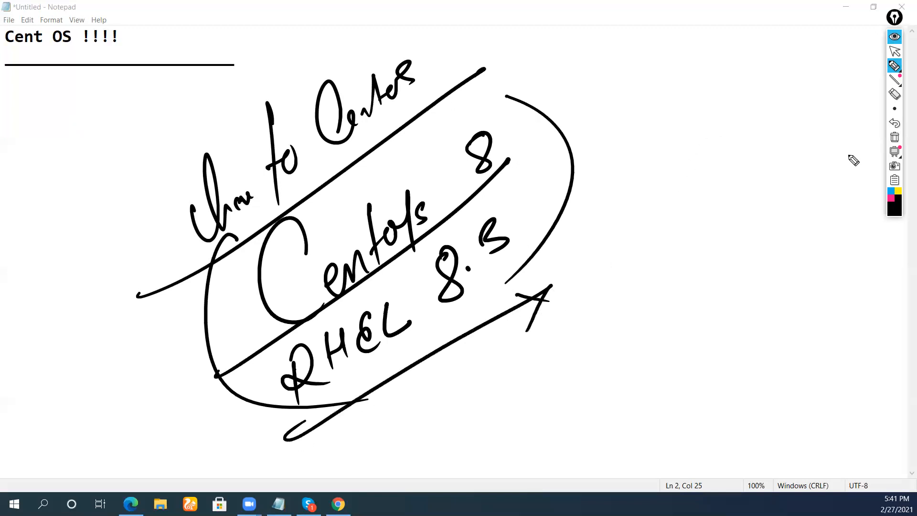
click(894, 138)
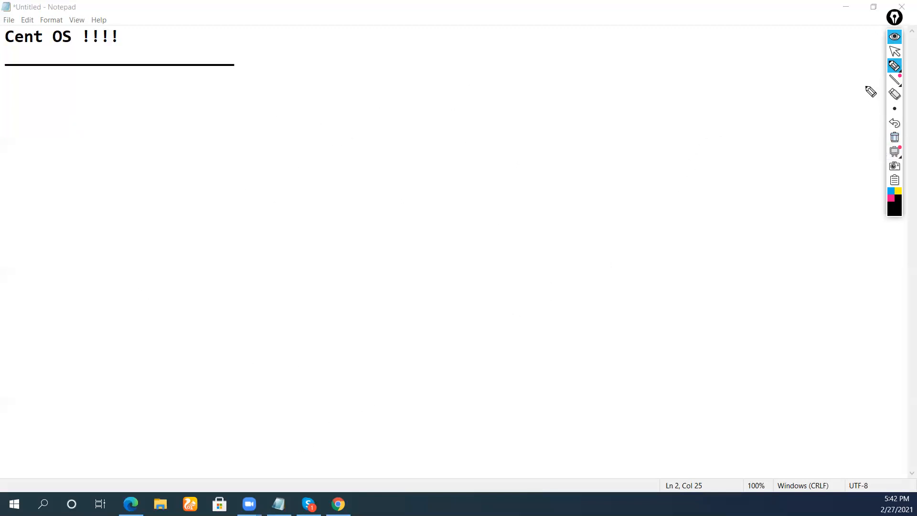
Collapse the Epic Pen toolbar and load google.com in Microsoft Edge.
click(894, 38)
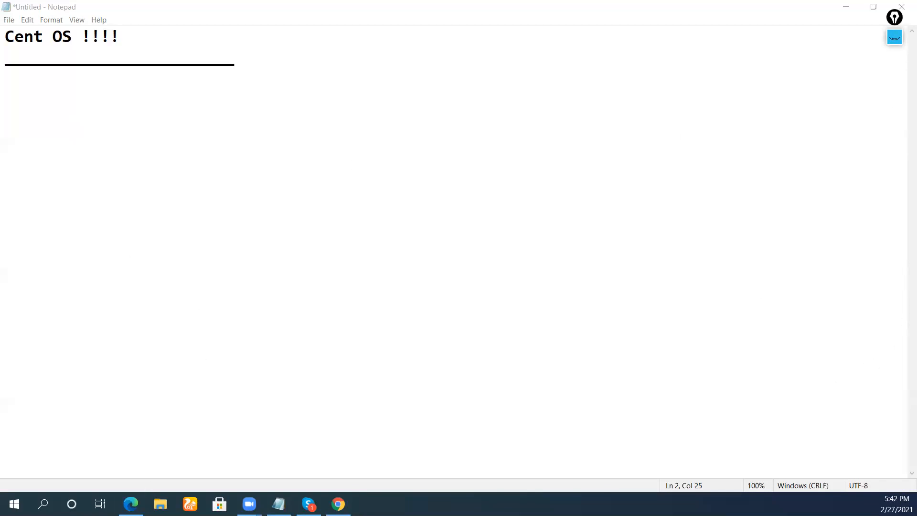
click(131, 503)
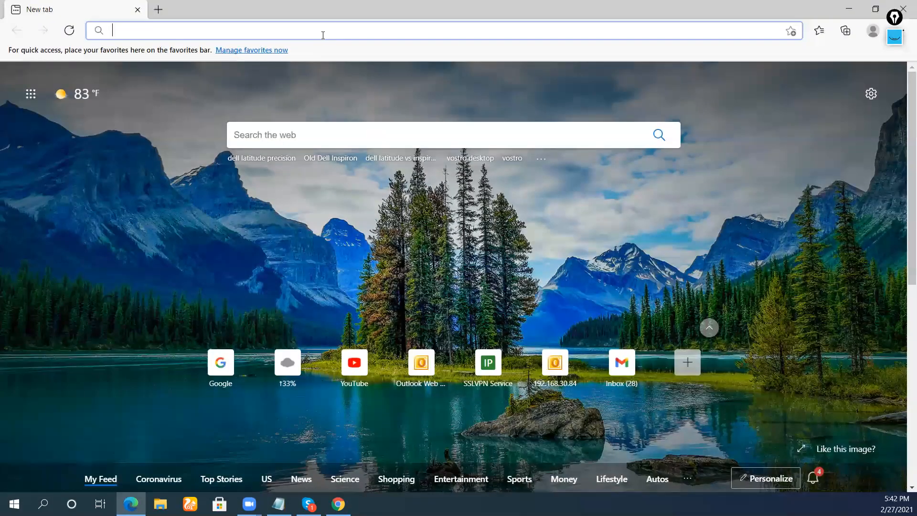
text(goog)
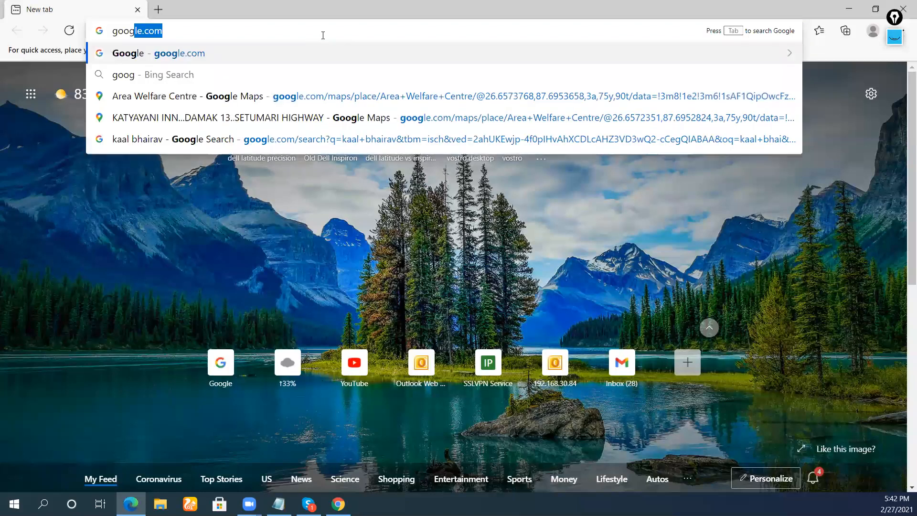
key(Return)
Search Google for 'download centos 8' and open the Download CentOS Linux ISO result.
text(downloac)
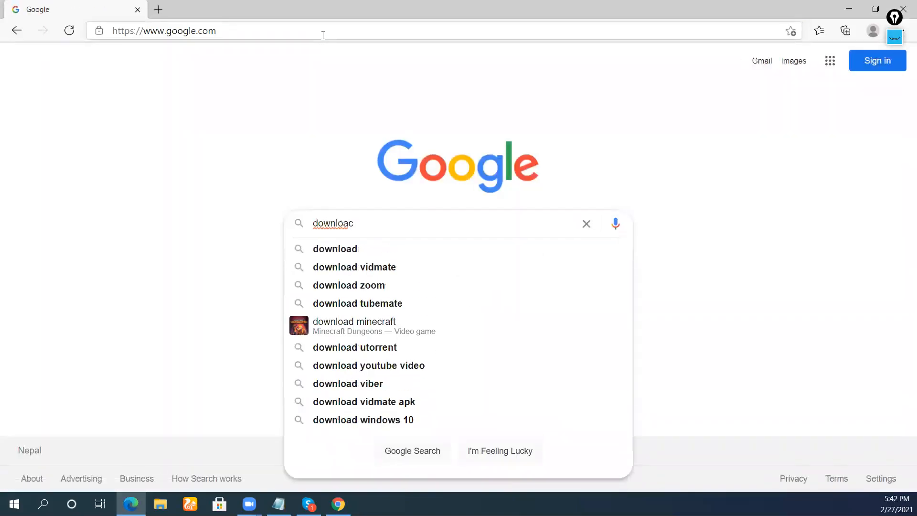
key(BackSpace)
text(d)
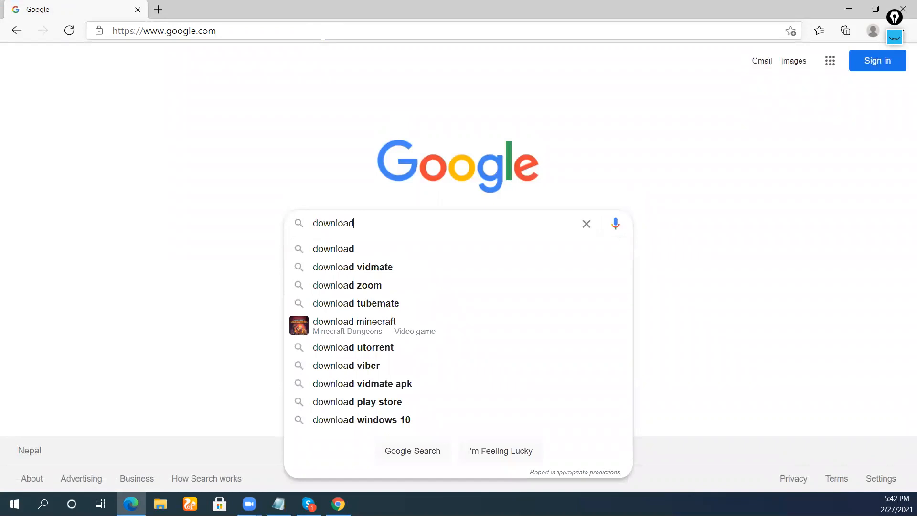
text( centos )
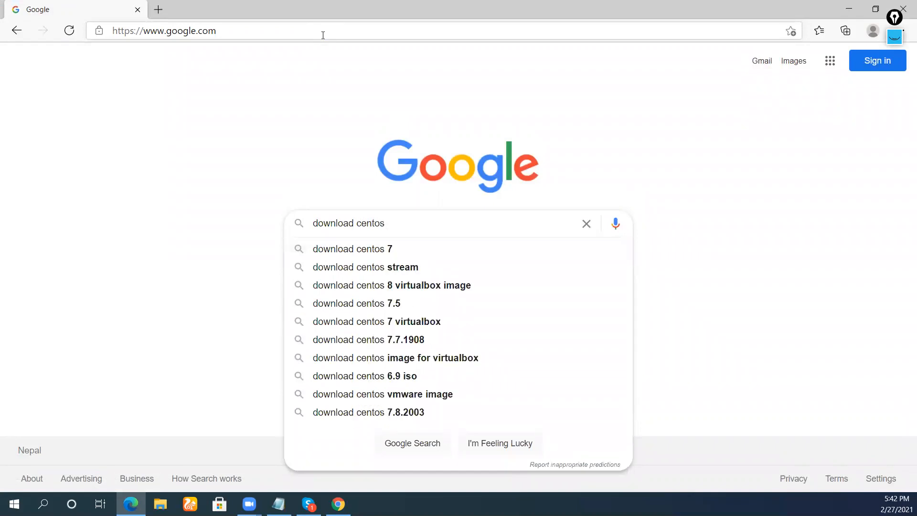
text(8)
key(Return)
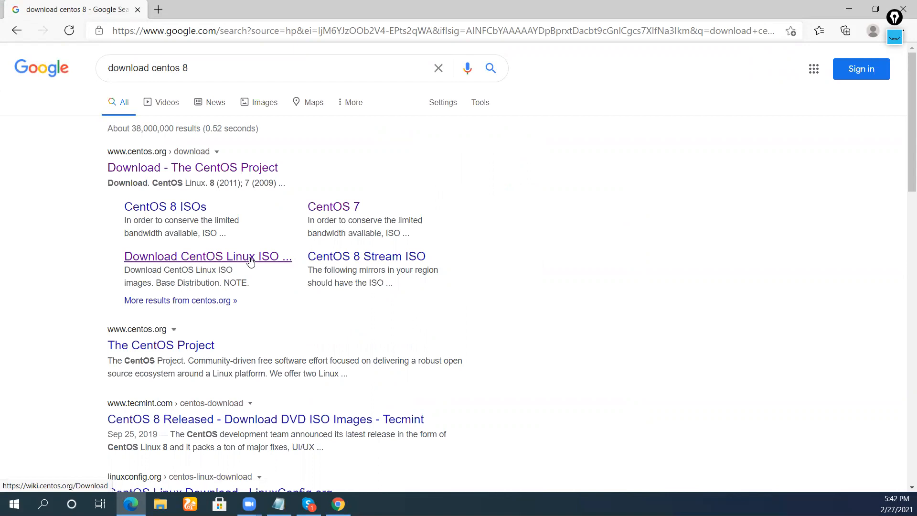
click(275, 258)
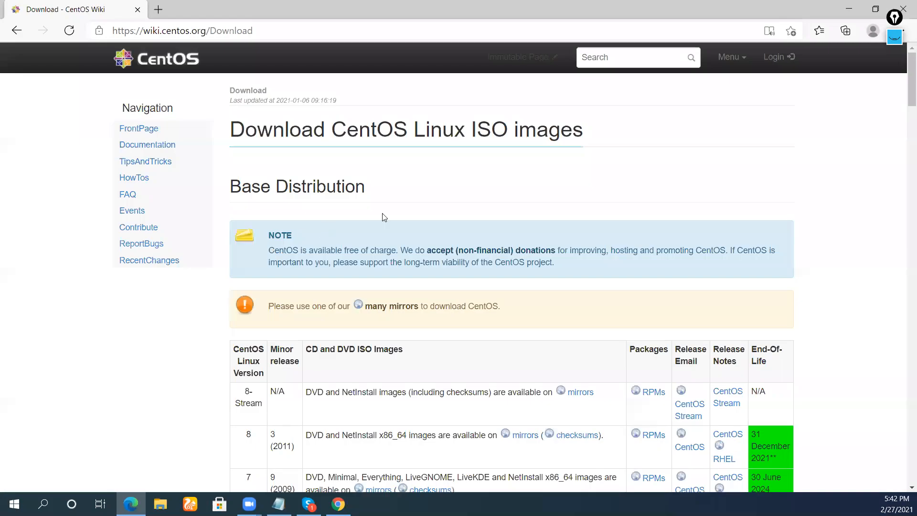
Scroll through the wiki.centos.org download page, then go back to the Google results.
scroll(460, 218, down, 5)
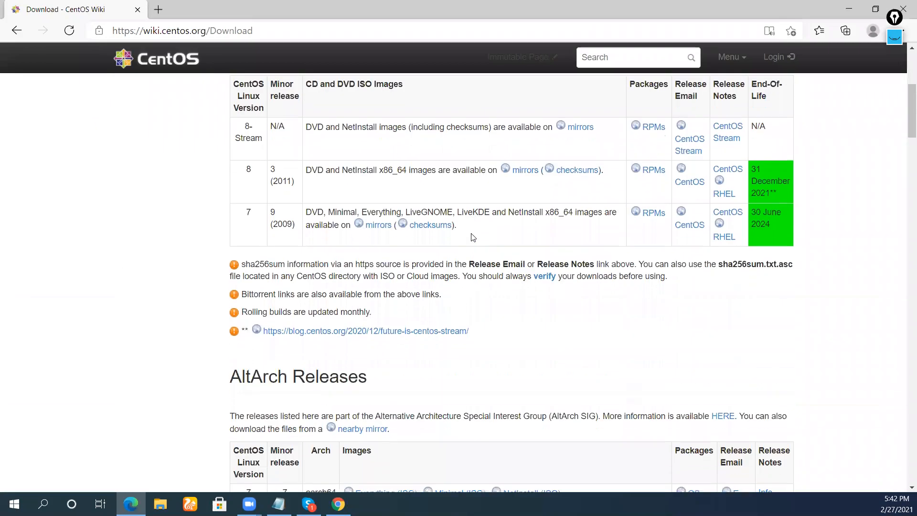
scroll(474, 238, up, 1)
scroll(461, 249, down, 6)
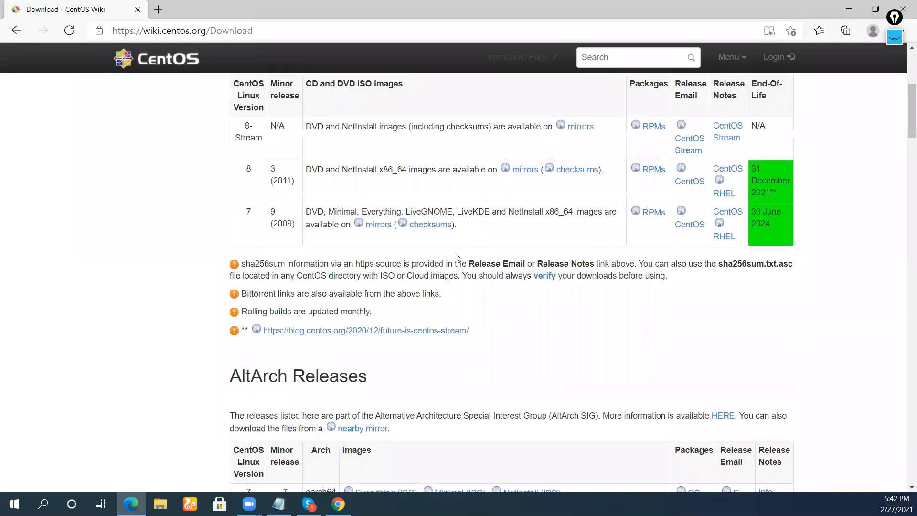
scroll(470, 256, up, 6)
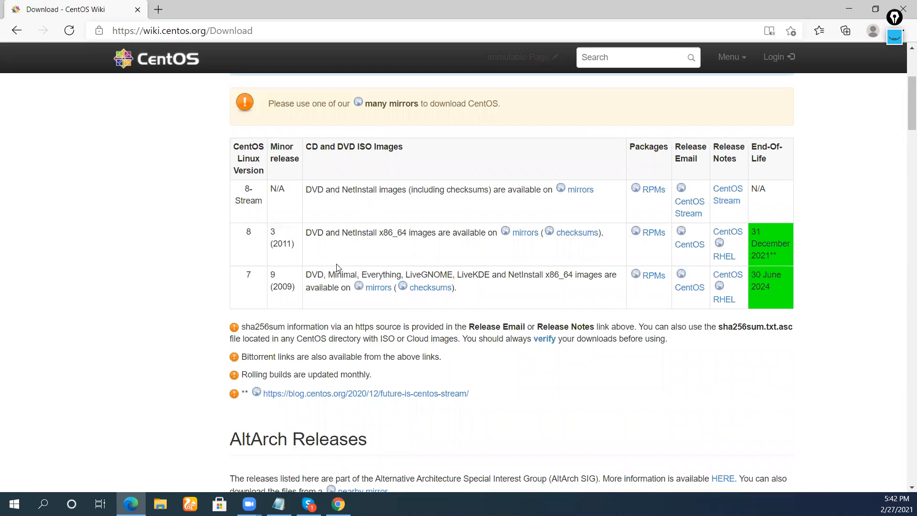
scroll(544, 215, up, 4)
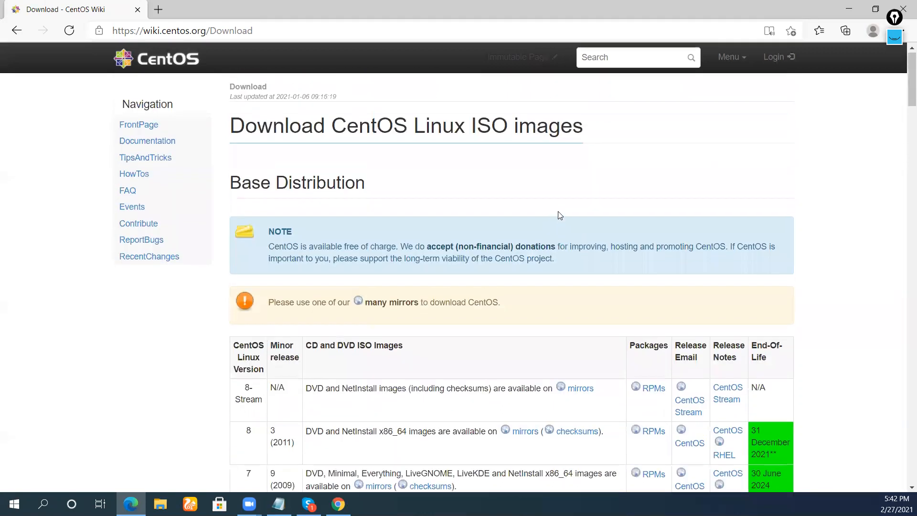
click(17, 31)
Go to centos.org's download page and follow its ISO link to the 8.3.2011 x86_64 mirrors list.
click(197, 168)
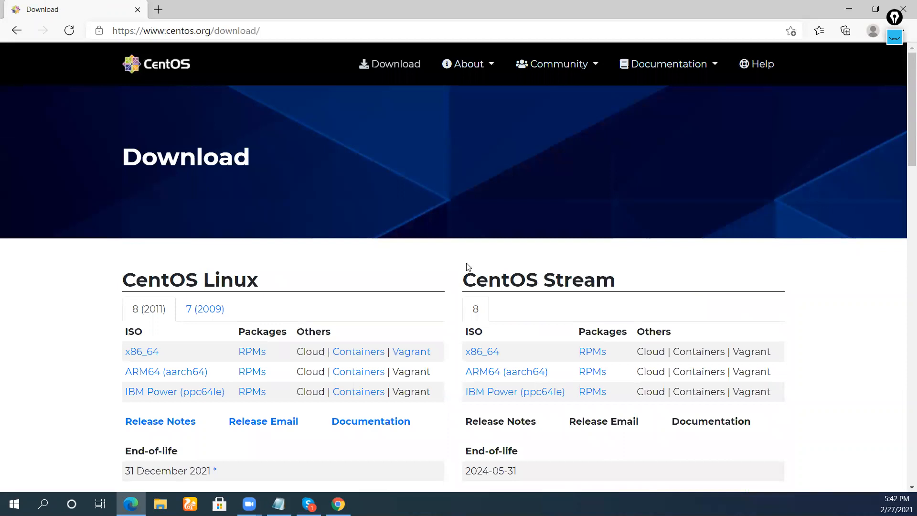
scroll(473, 275, down, 4)
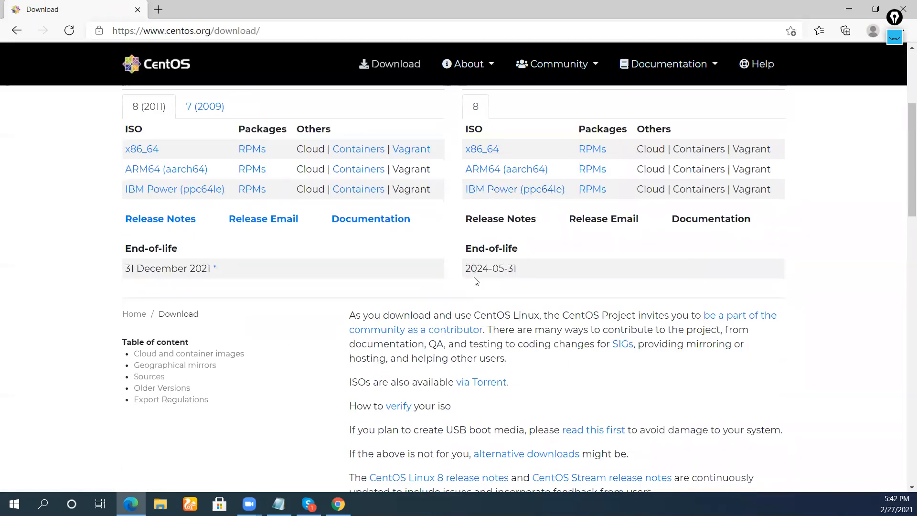
scroll(476, 284, down, 4)
scroll(491, 249, up, 8)
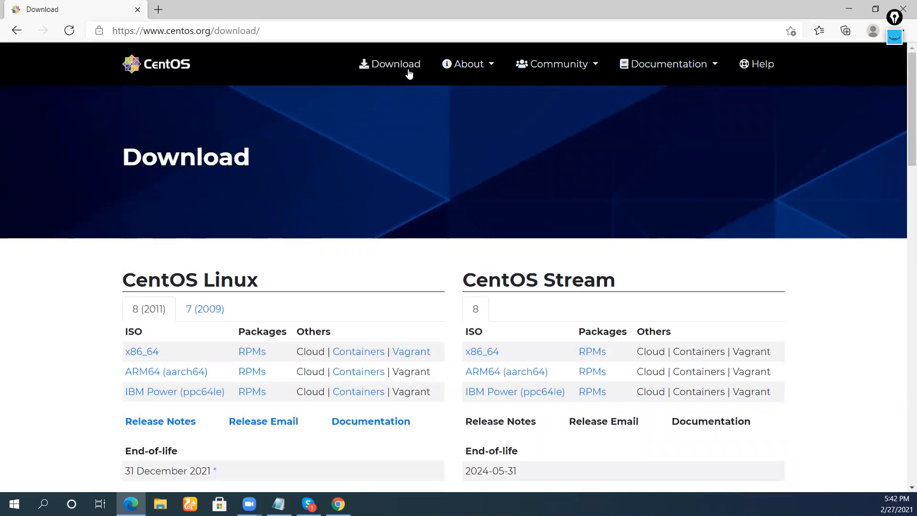
scroll(409, 76, down, 7)
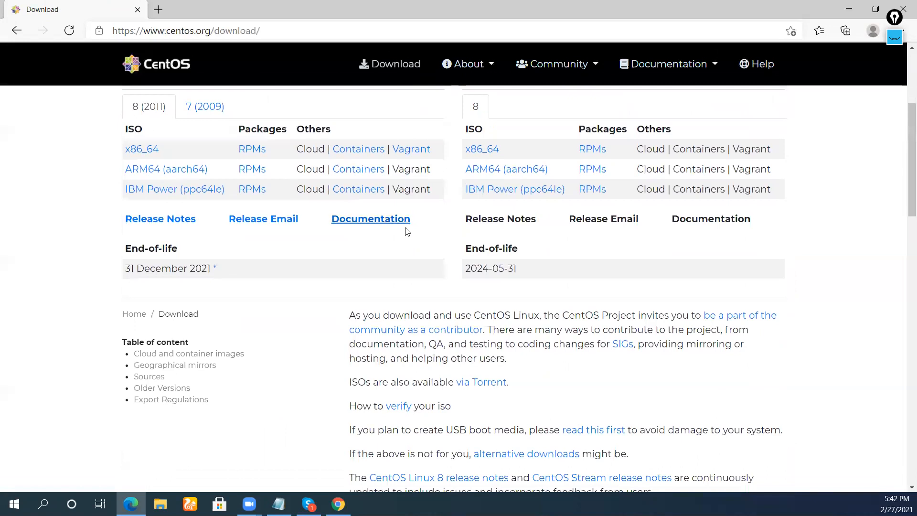
scroll(410, 258, down, 3)
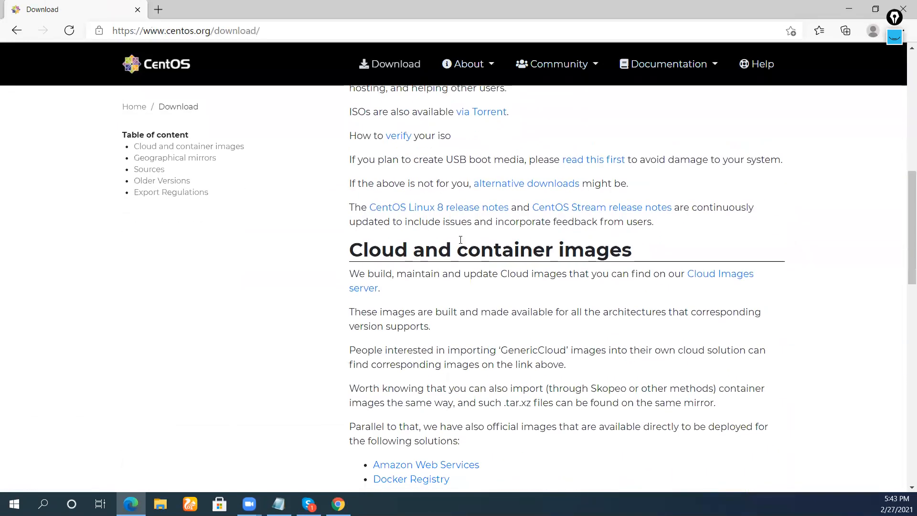
scroll(461, 238, up, 2)
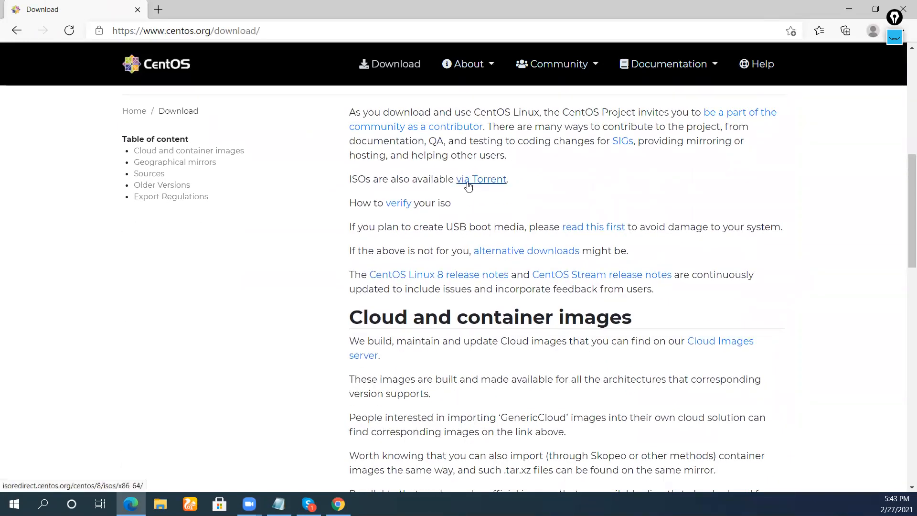
scroll(471, 209, up, 1)
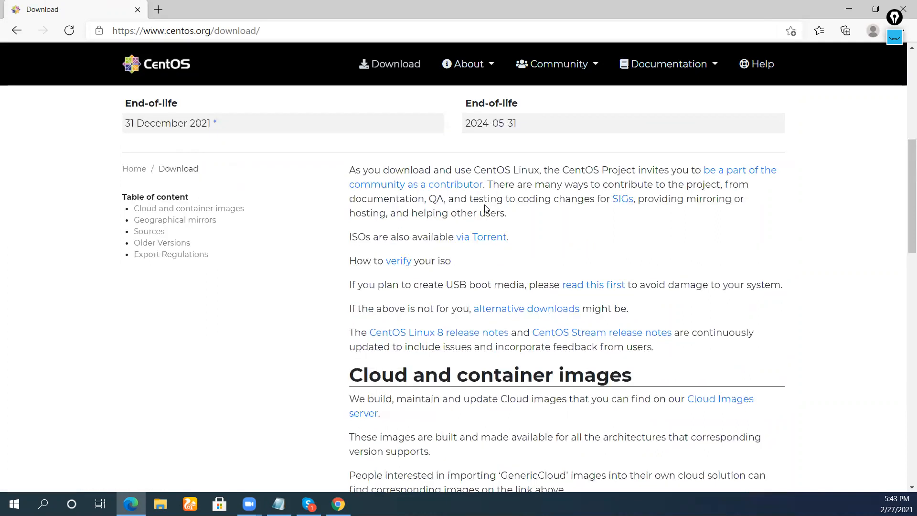
scroll(489, 208, up, 3)
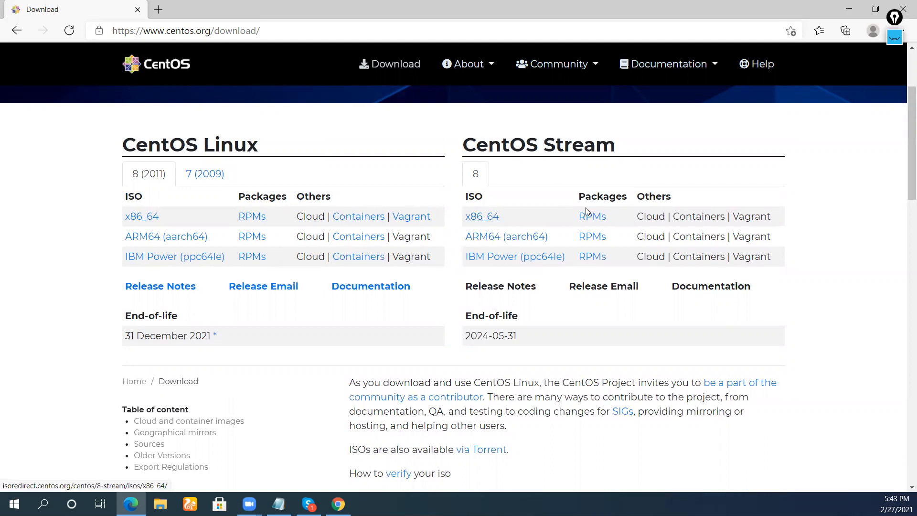
scroll(540, 274, down, 3)
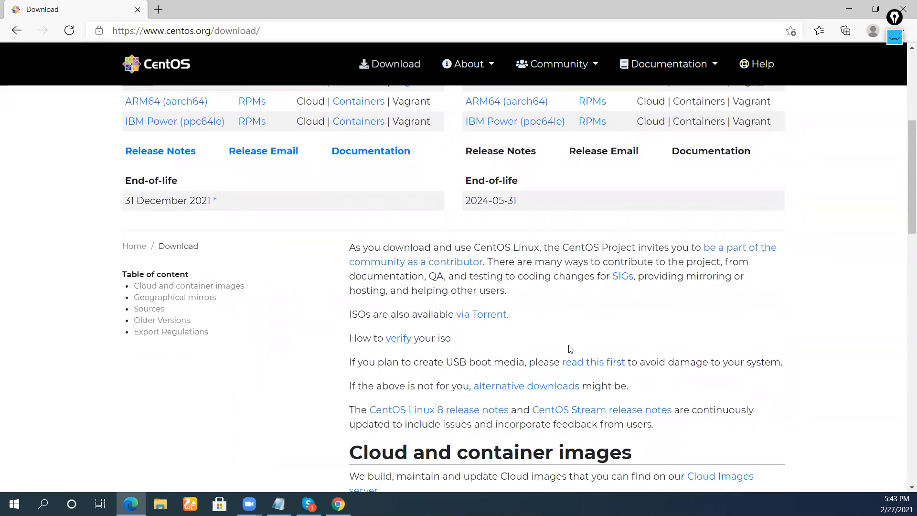
scroll(569, 350, down, 1)
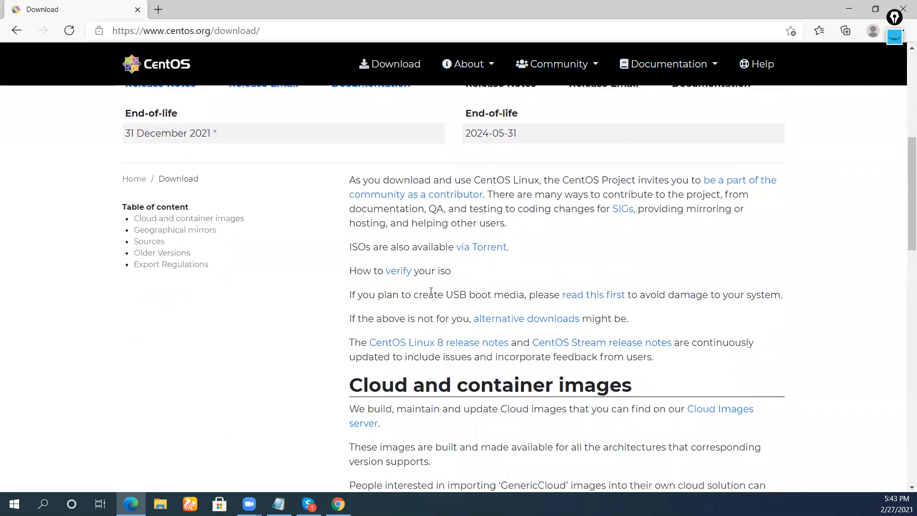
click(459, 249)
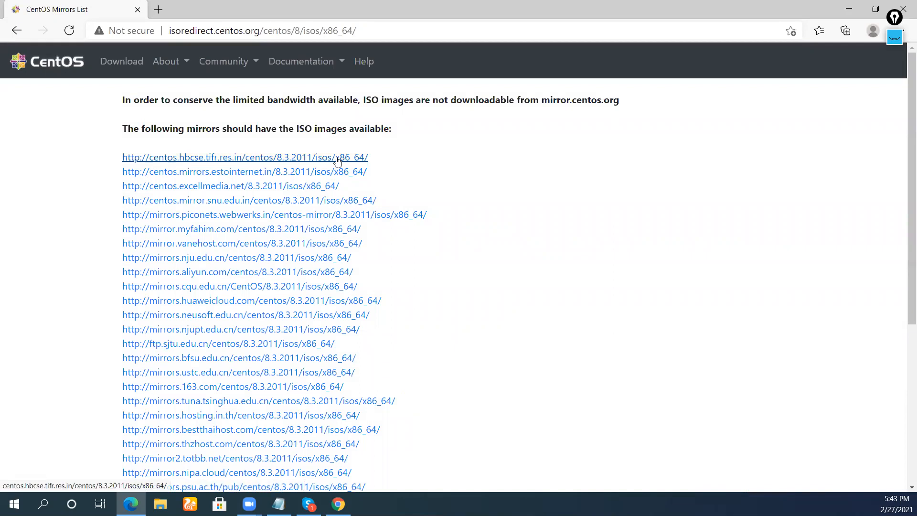
Start, then cancel, the CentOS-8.3.2011-x86_64-dvd1.iso download from the first mirror, and minimize Edge.
click(281, 163)
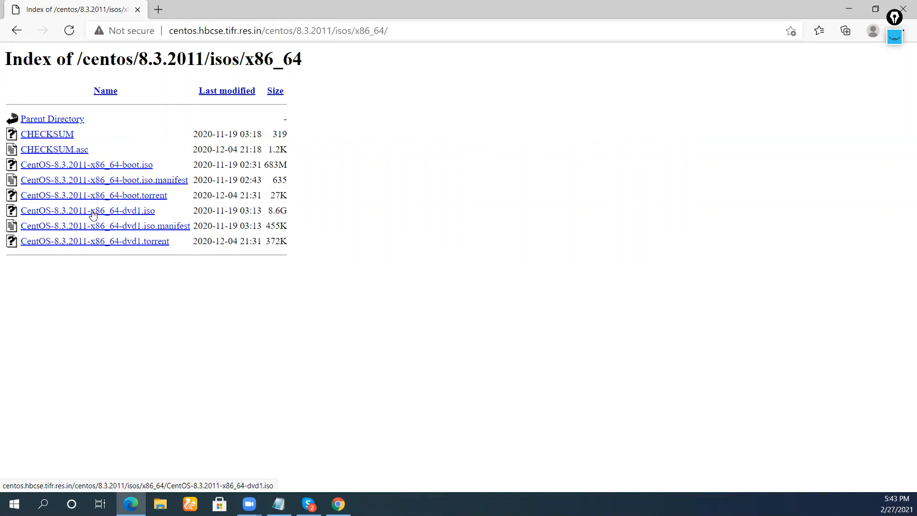
click(146, 213)
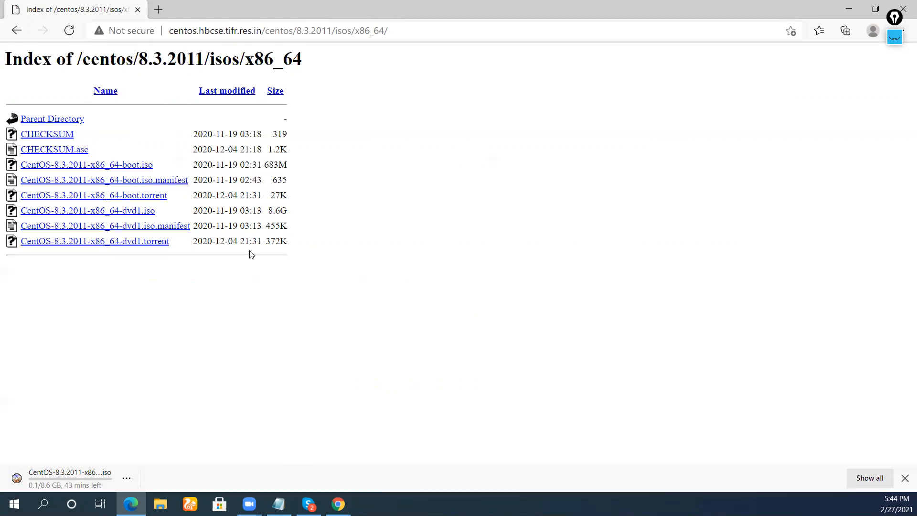
click(131, 476)
click(142, 455)
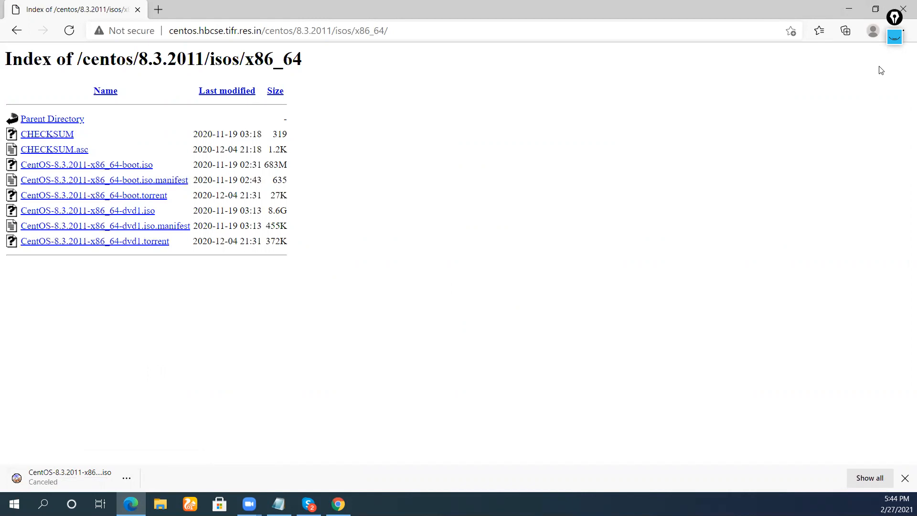
click(849, 9)
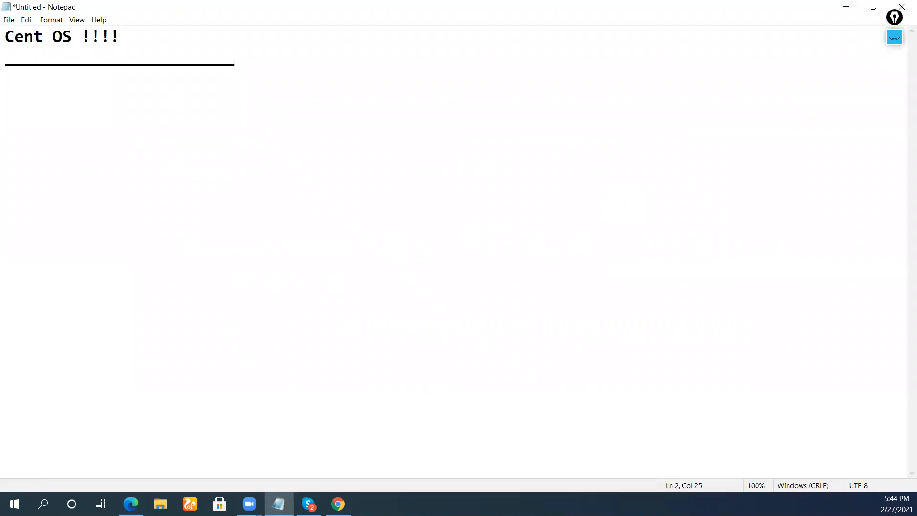
Switch Epic Pen to pink ink and handwrite 'Server', 'Wont' and 'Install PC Server' with an arrow.
click(894, 40)
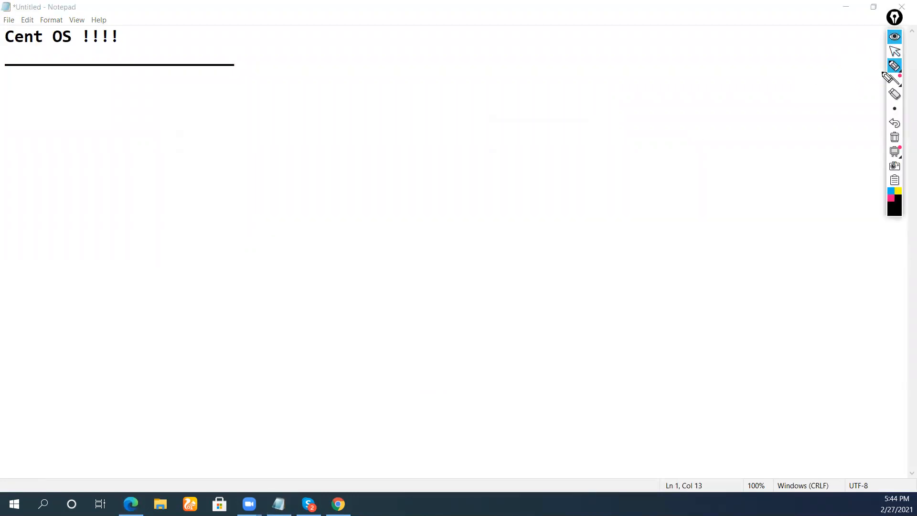
click(891, 199)
drag(142, 209, 168, 210)
drag(159, 180, 171, 184)
mouse_move(202, 125)
mouse_down()
mouse_move(201, 175)
mouse_move(235, 166)
mouse_move(280, 117)
mouse_up()
mouse_move(241, 171)
mouse_down()
mouse_move(168, 221)
mouse_move(296, 131)
mouse_up()
mouse_move(203, 241)
mouse_down()
mouse_move(215, 252)
mouse_move(268, 225)
mouse_move(284, 204)
mouse_up()
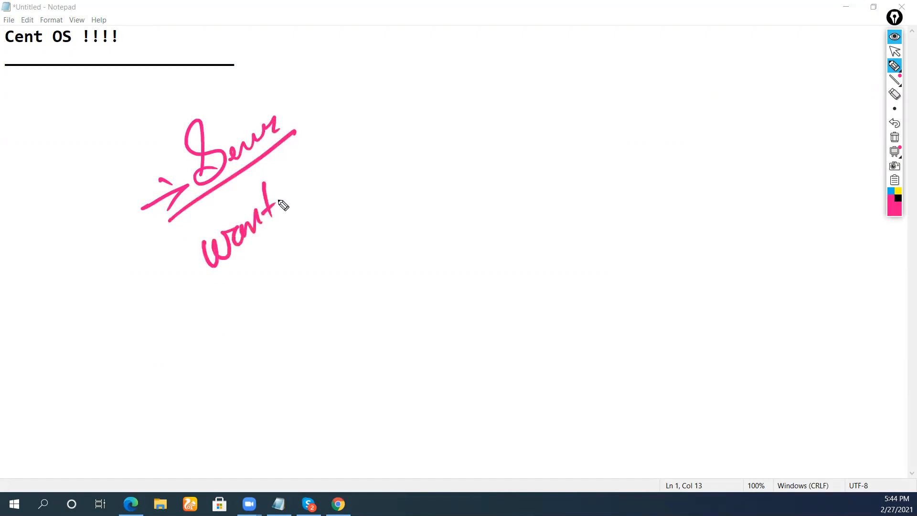
mouse_move(303, 150)
mouse_down()
mouse_move(308, 188)
mouse_move(348, 170)
mouse_move(351, 145)
mouse_move(368, 130)
mouse_move(375, 138)
mouse_up()
click(300, 194)
drag(419, 82, 433, 103)
drag(456, 62, 451, 88)
mouse_move(466, 43)
mouse_down()
mouse_move(471, 125)
mouse_move(499, 56)
mouse_move(555, 33)
mouse_move(571, 55)
mouse_up()
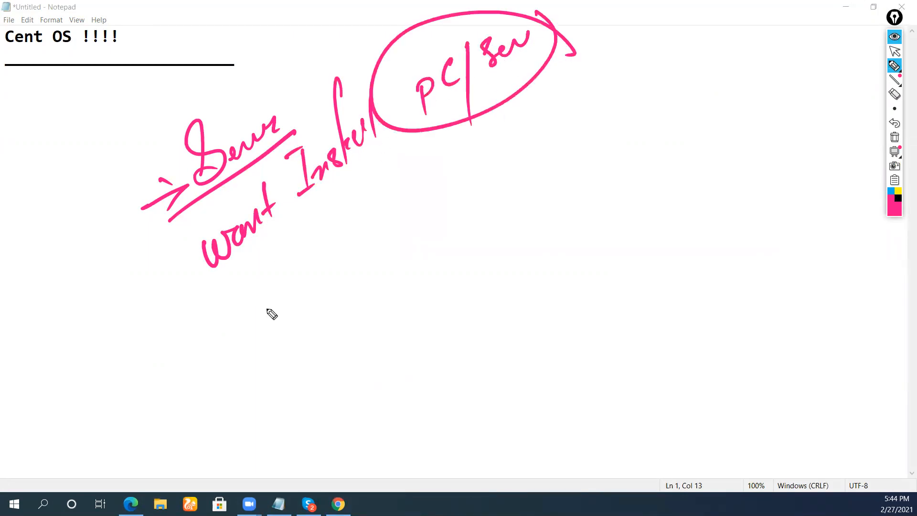
Handwrite '16 GB USB' below, with a long arrow underneath it.
drag(277, 321, 288, 352)
drag(302, 304, 298, 331)
mouse_move(342, 277)
mouse_down()
mouse_move(340, 313)
mouse_move(367, 286)
mouse_move(400, 290)
mouse_up()
mouse_move(415, 226)
mouse_down()
mouse_move(428, 254)
mouse_move(455, 230)
mouse_up()
drag(465, 190, 475, 214)
mouse_move(477, 190)
mouse_down()
mouse_move(505, 194)
mouse_move(487, 214)
mouse_up()
drag(272, 316, 269, 329)
drag(270, 368, 283, 358)
mouse_move(219, 404)
mouse_down()
mouse_move(199, 417)
mouse_move(526, 229)
mouse_move(546, 201)
mouse_up()
mouse_move(367, 418)
mouse_down()
mouse_move(358, 380)
mouse_move(396, 392)
mouse_move(411, 345)
mouse_move(464, 315)
mouse_move(416, 315)
mouse_up()
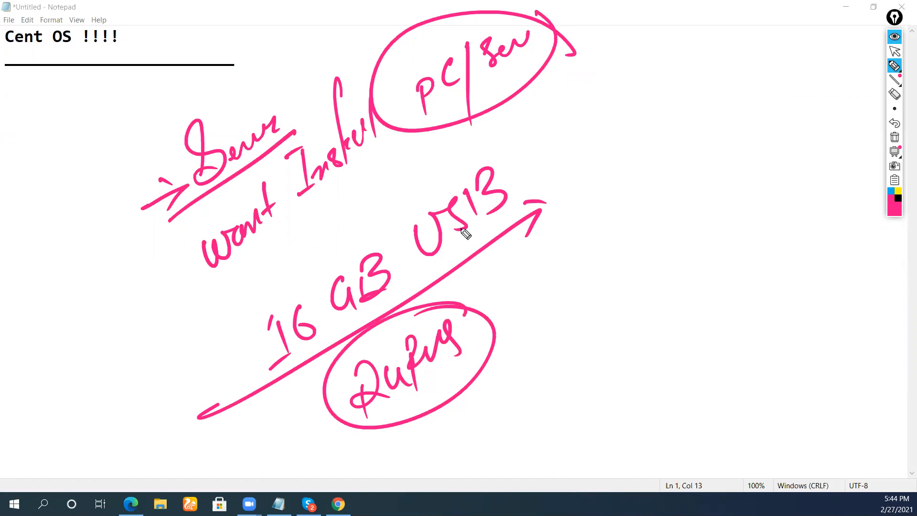
drag(541, 168, 568, 154)
Write and circle 'iso', then write 'first USB' beneath and circle it.
drag(613, 217, 618, 233)
click(613, 196)
mouse_move(634, 201)
mouse_down()
mouse_move(618, 222)
mouse_move(653, 201)
mouse_up()
drag(610, 176, 673, 192)
drag(605, 266, 657, 177)
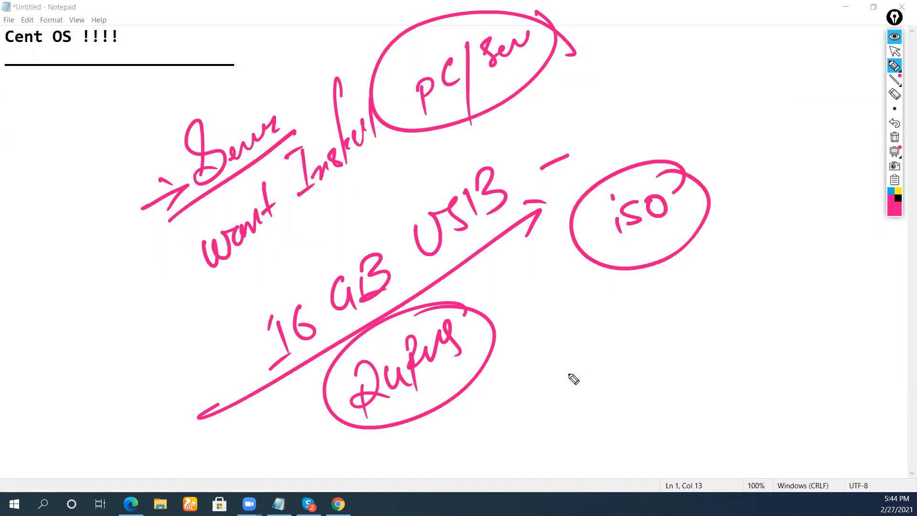
drag(572, 372, 582, 329)
mouse_move(550, 355)
mouse_down()
mouse_move(601, 334)
mouse_move(621, 310)
mouse_up()
mouse_move(619, 344)
mouse_down()
mouse_move(684, 302)
mouse_move(680, 330)
mouse_up()
drag(706, 298, 733, 299)
drag(739, 268, 737, 277)
mouse_move(738, 260)
mouse_down()
mouse_move(702, 385)
mouse_move(638, 274)
mouse_up()
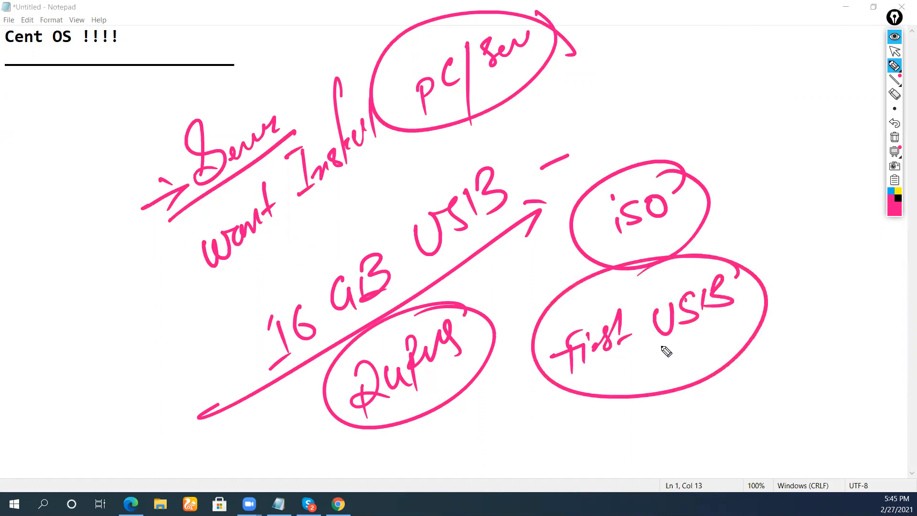
Clear all the pink ink and start new notes: 'Vmware' with an arrow to 'Oracle'.
click(895, 137)
drag(156, 165, 196, 120)
mouse_move(212, 180)
mouse_down()
mouse_move(235, 188)
mouse_move(284, 110)
mouse_up()
drag(186, 242, 293, 153)
drag(273, 160, 276, 186)
mouse_move(253, 229)
mouse_down()
mouse_move(256, 239)
mouse_move(291, 223)
mouse_move(313, 189)
mouse_move(354, 168)
mouse_up()
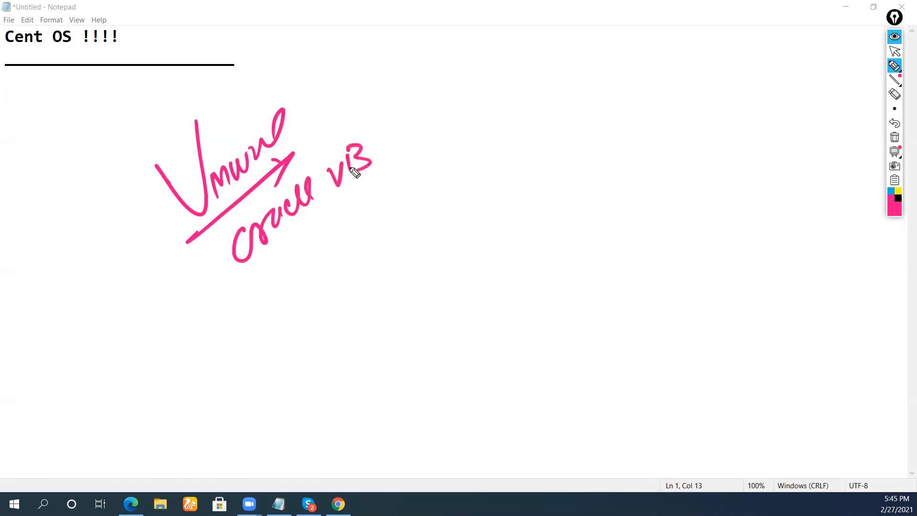
Add 'VB' and 'Hyper' to the hypervisor list and circle the names in pink.
drag(218, 299, 350, 220)
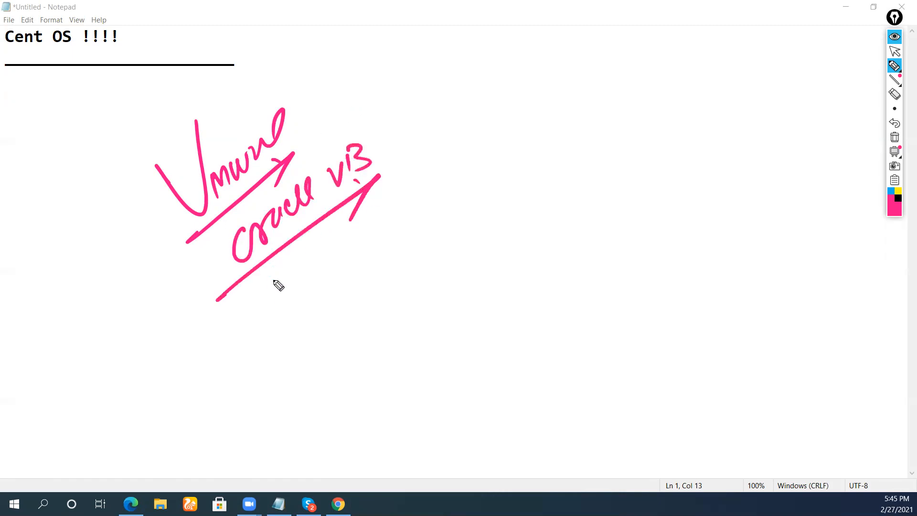
drag(268, 276, 271, 307)
mouse_move(282, 269)
mouse_down()
mouse_move(286, 295)
mouse_move(308, 304)
mouse_up()
click(312, 270)
drag(311, 273, 358, 227)
mouse_move(411, 152)
mouse_down()
mouse_move(399, 127)
mouse_move(373, 109)
mouse_up()
Switch to black ink, circle Vmware, and write and circle 'win10' on the right.
click(897, 197)
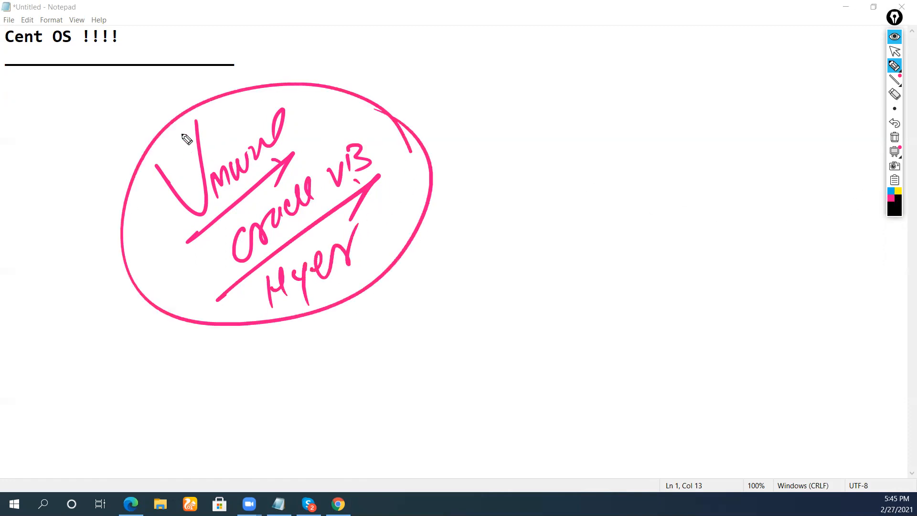
drag(165, 105, 226, 237)
drag(276, 190, 112, 184)
mouse_move(495, 152)
mouse_down()
mouse_move(512, 165)
mouse_move(589, 153)
mouse_up()
mouse_move(609, 128)
mouse_down()
mouse_move(616, 148)
mouse_move(604, 143)
mouse_up()
mouse_move(635, 120)
mouse_down()
mouse_move(565, 204)
mouse_move(573, 105)
mouse_up()
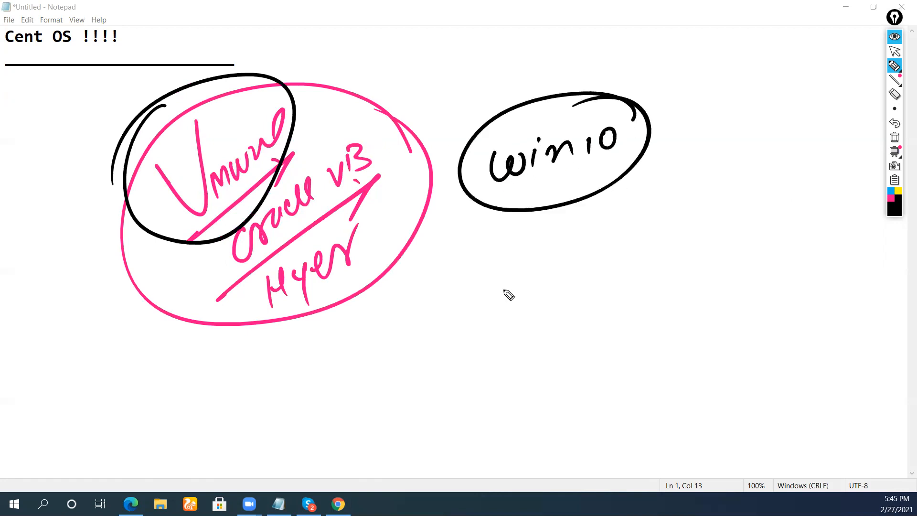
Write 'iso' below win10, circle it, and draw an arrow out of it.
drag(462, 290, 462, 321)
click(462, 274)
mouse_move(477, 285)
mouse_down()
mouse_move(487, 276)
mouse_move(476, 300)
mouse_up()
drag(507, 264, 505, 265)
drag(506, 232, 533, 254)
drag(493, 314, 558, 289)
drag(547, 282, 540, 315)
mouse_move(581, 252)
mouse_down()
mouse_move(563, 219)
mouse_move(537, 214)
mouse_up()
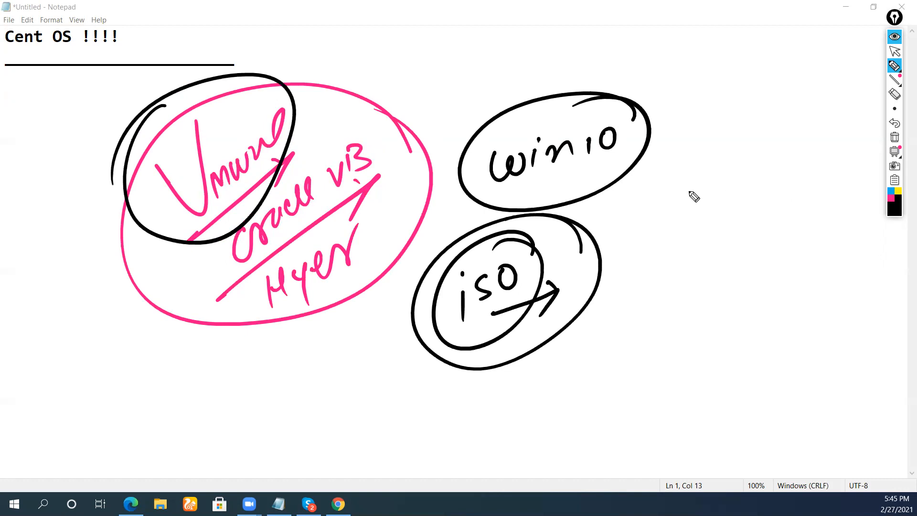
Write and circle 'GUI' at top right, erase all the ink, and minimize Notepad.
drag(719, 47, 710, 109)
mouse_move(732, 62)
mouse_down()
mouse_move(755, 90)
mouse_move(776, 57)
mouse_up()
mouse_move(769, 61)
mouse_down()
mouse_move(764, 91)
mouse_move(778, 78)
mouse_up()
mouse_move(793, 59)
mouse_down()
mouse_move(751, 29)
mouse_move(788, 26)
mouse_up()
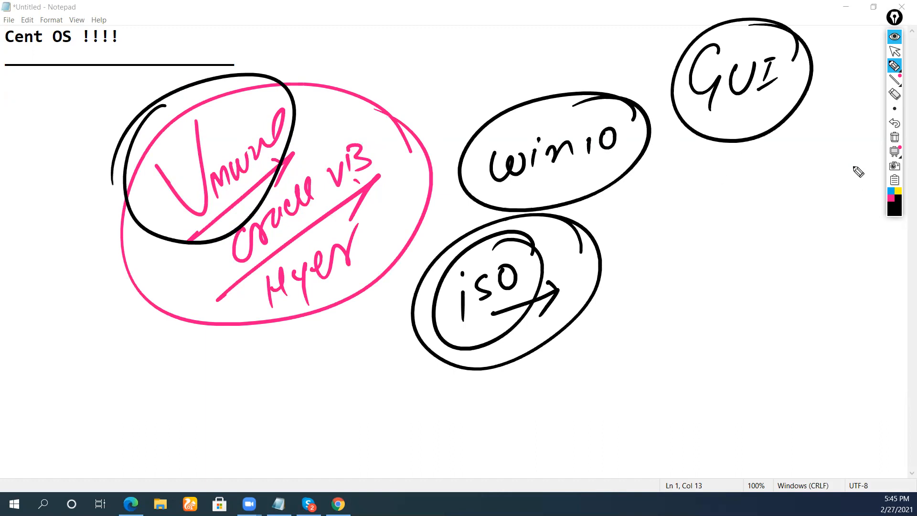
click(894, 138)
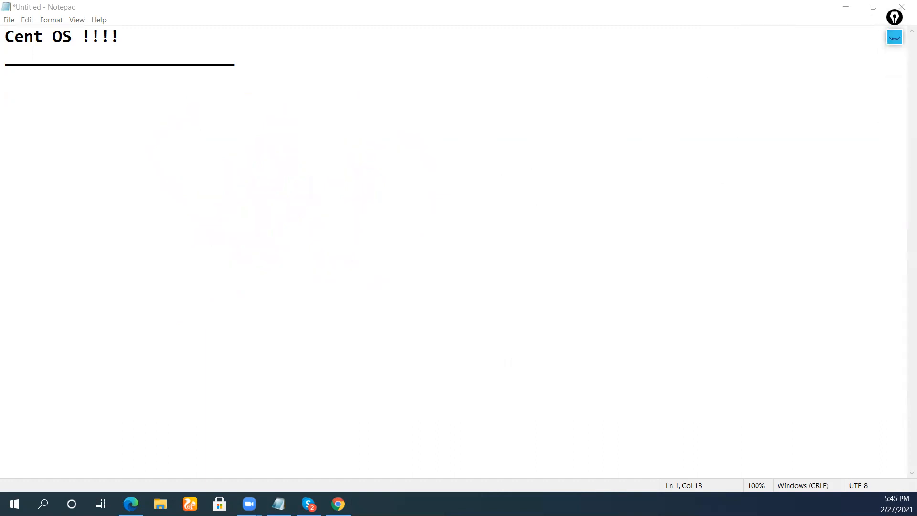
click(846, 6)
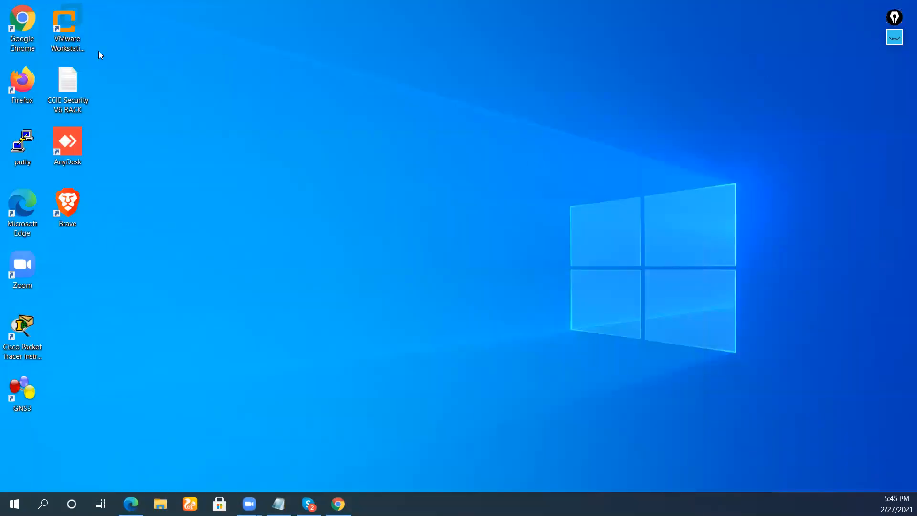
Launch VMware Workstation, close the ADDS Gyann.com and Clients 2 tabs, and maximize the window.
double_click(80, 27)
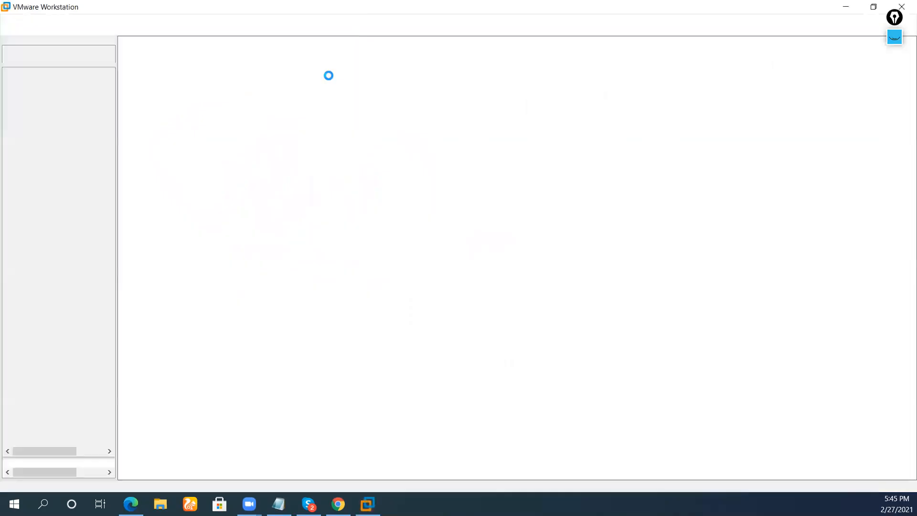
right_click(328, 76)
click(292, 112)
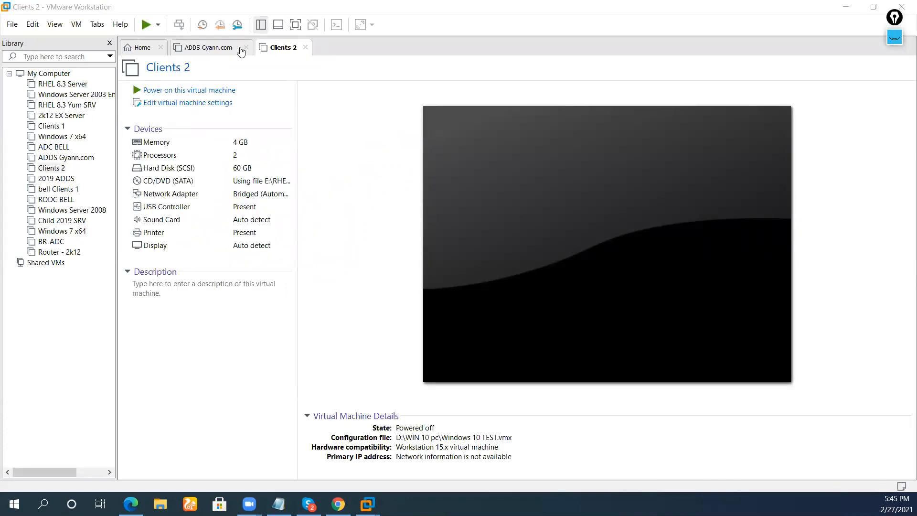
click(241, 52)
click(247, 47)
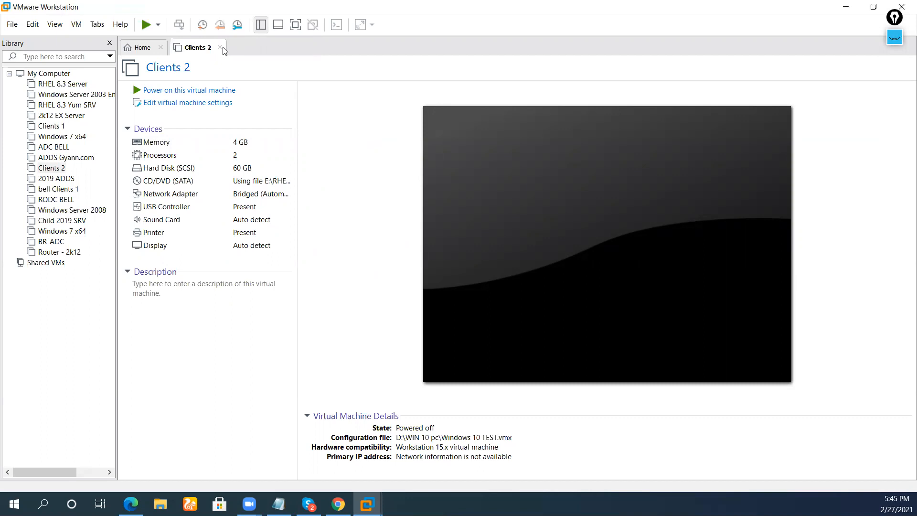
click(220, 47)
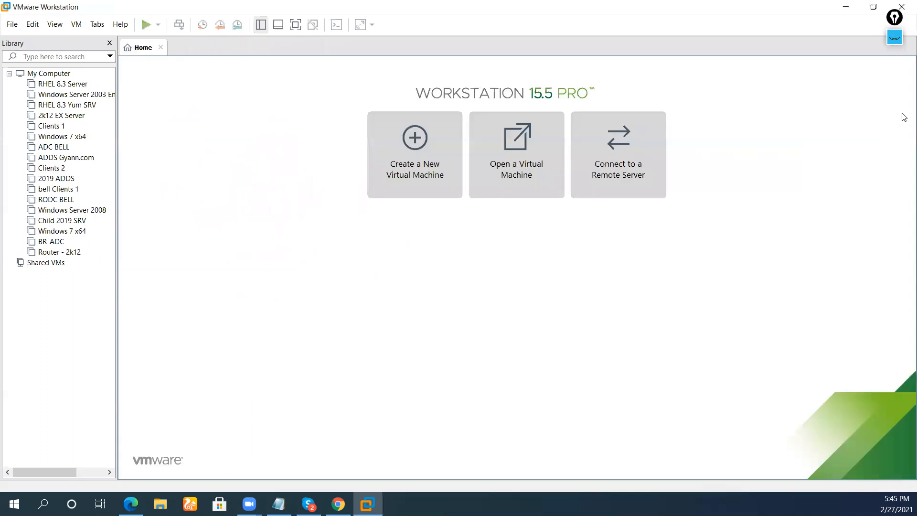
click(873, 7)
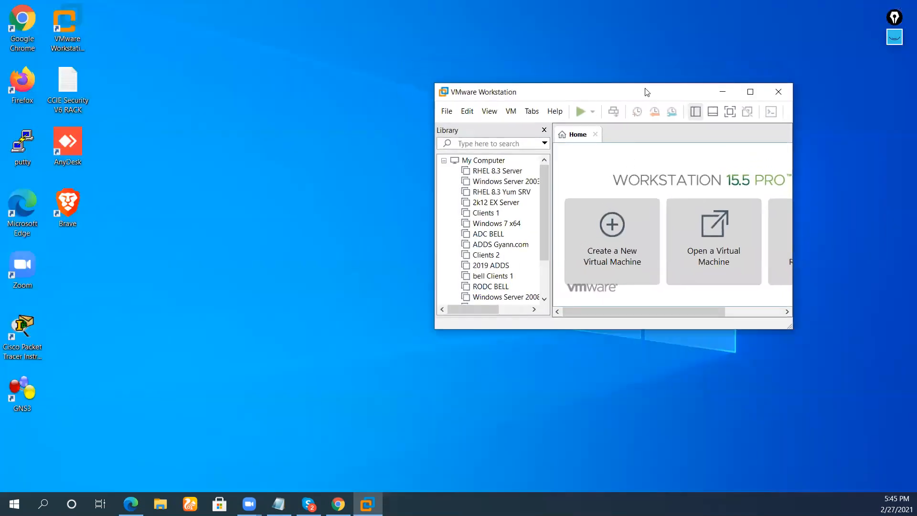
double_click(647, 92)
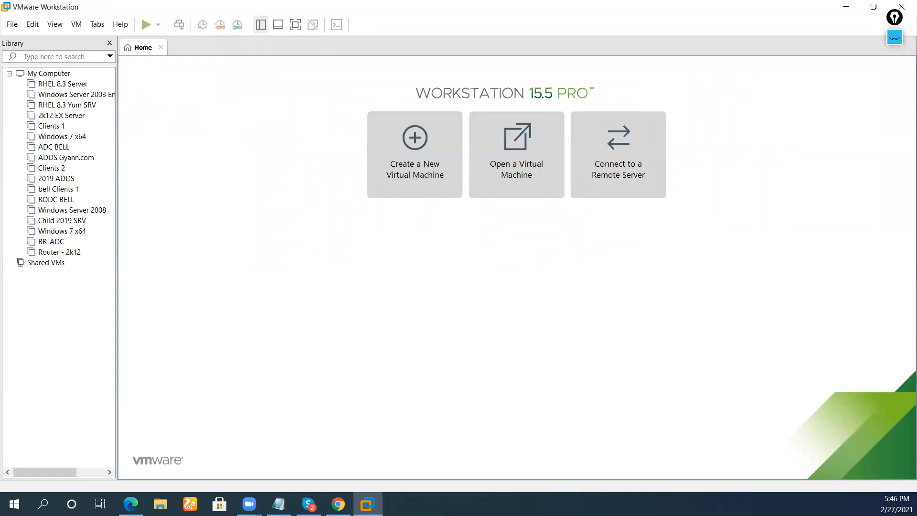
Start a Typical new virtual machine, installing the OS later, with Linux CentOS 7 64-bit as guest.
click(21, 26)
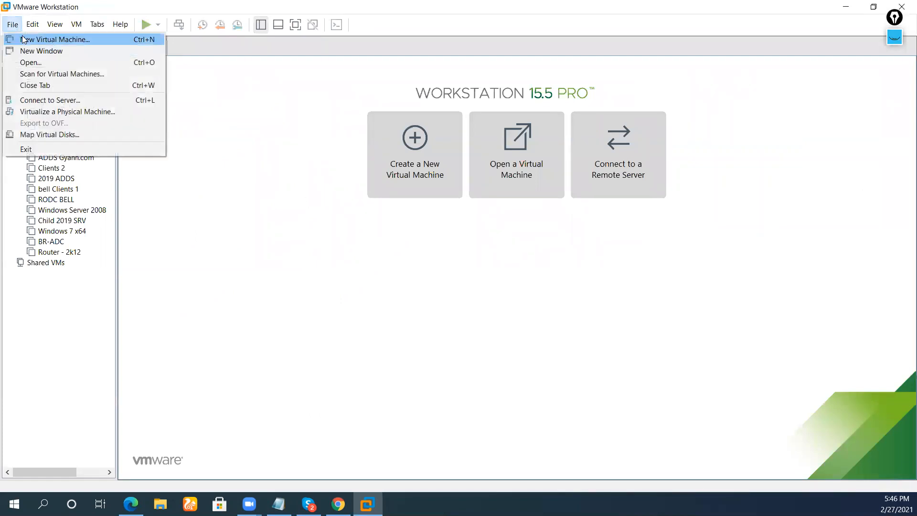
click(22, 40)
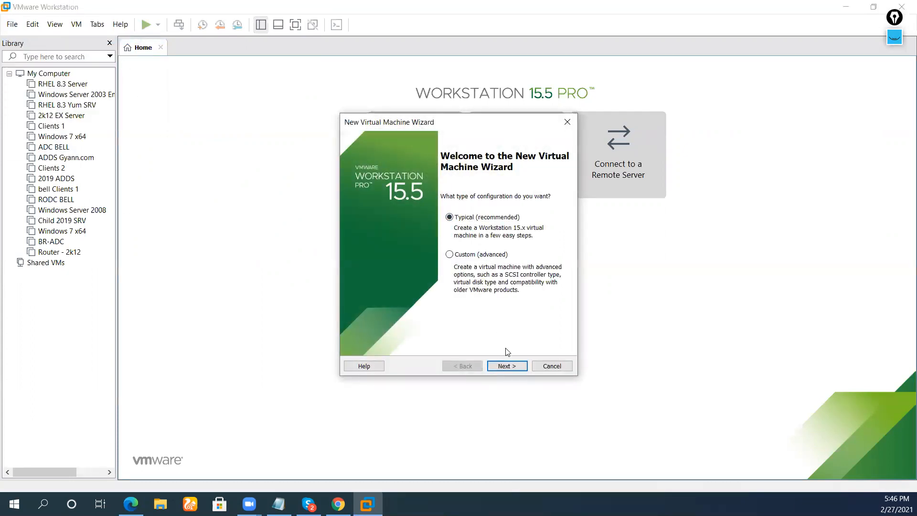
click(506, 366)
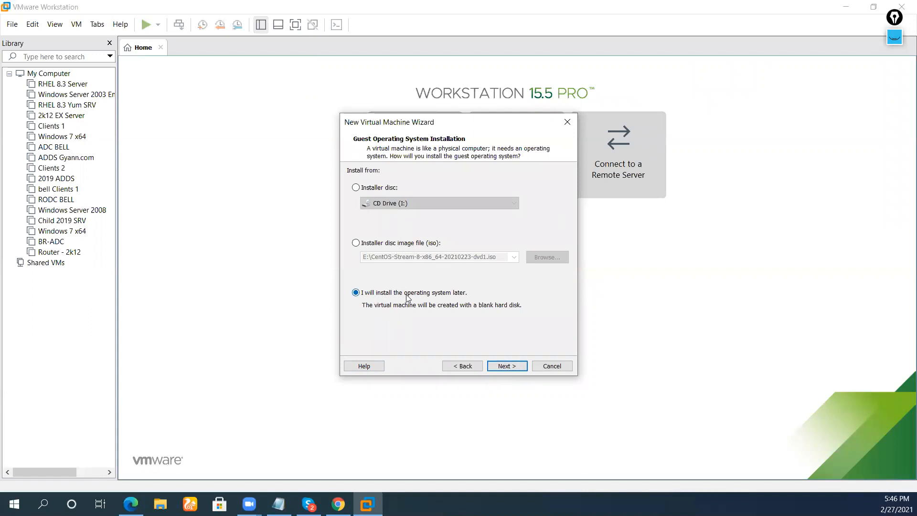
click(514, 367)
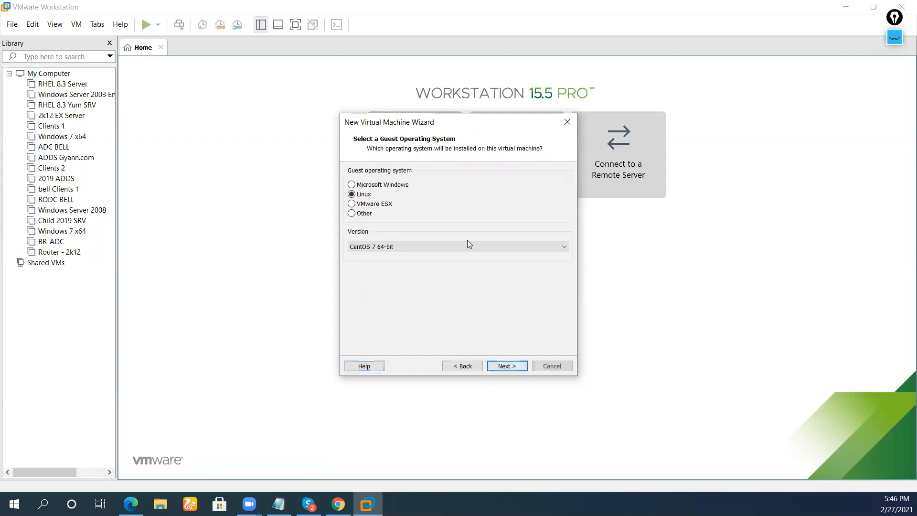
click(403, 250)
scroll(393, 297, up, 1)
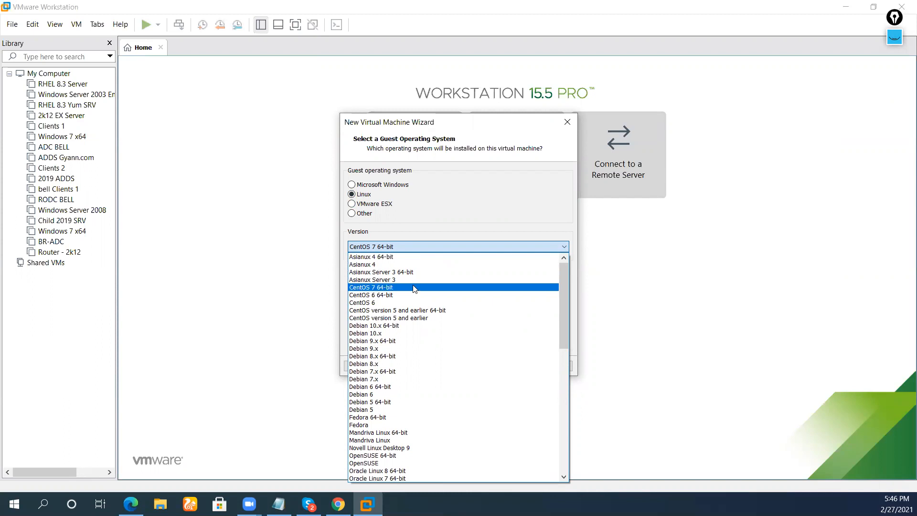
click(414, 288)
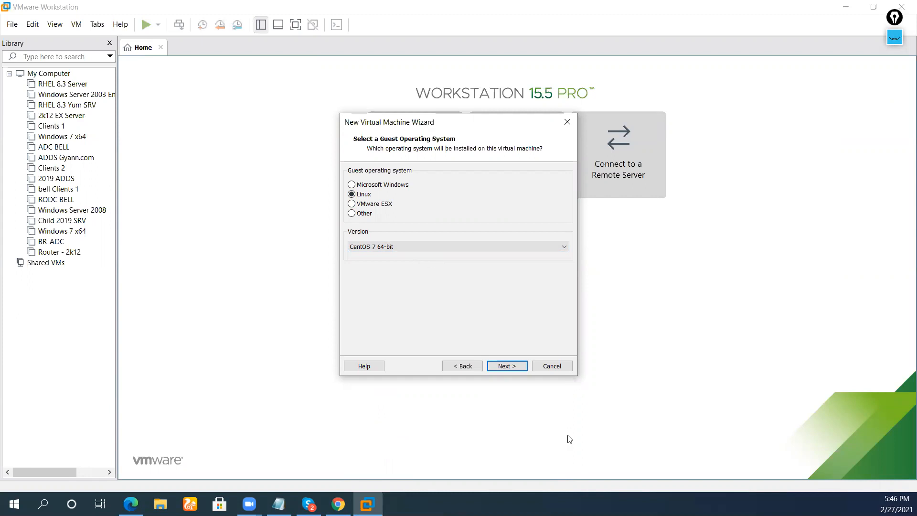
click(517, 368)
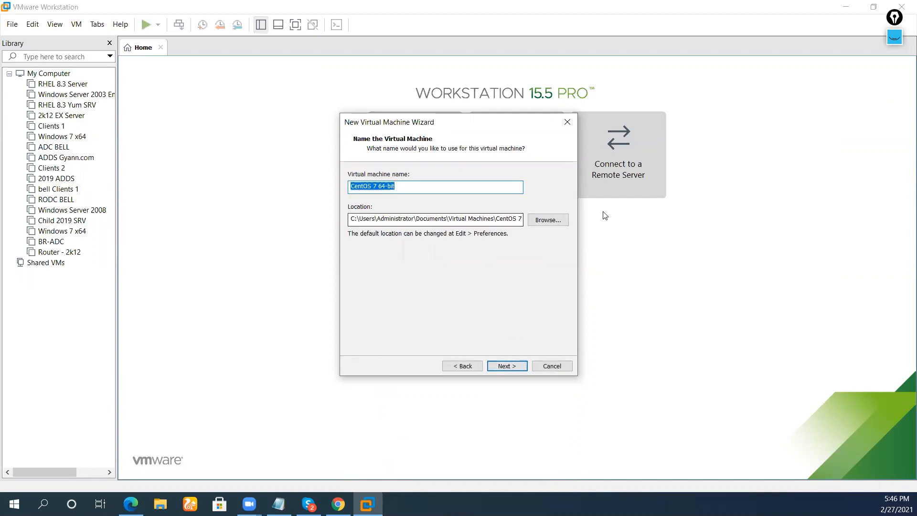
Store the VM in a new 'CENT OS 8' folder on VM PC (D:) and name it CentOS 8.3 64-bit.
click(548, 220)
scroll(432, 267, down, 5)
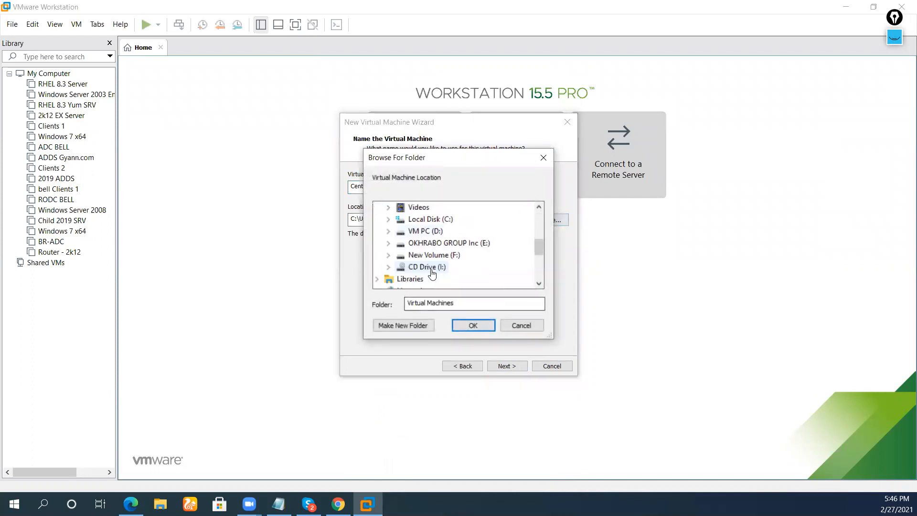
double_click(425, 231)
click(415, 326)
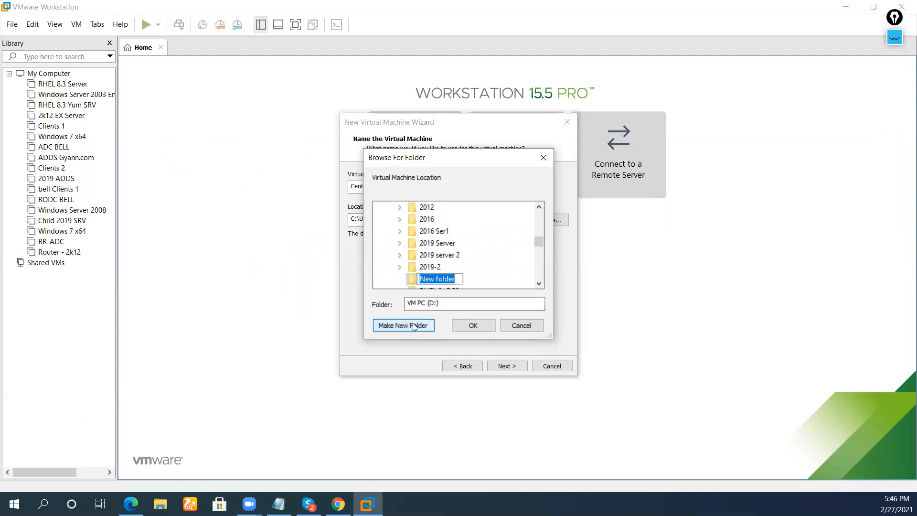
text(C)
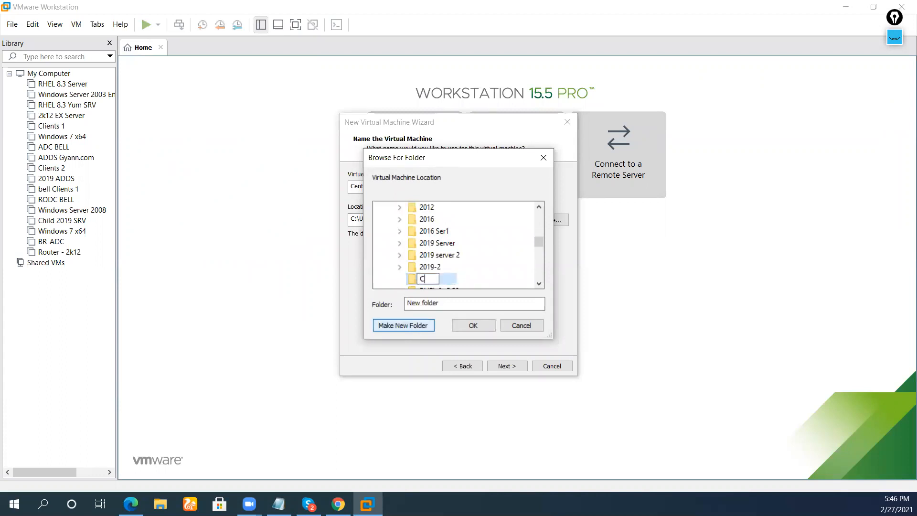
text(ENT OS)
key(shift+8)
text(8)
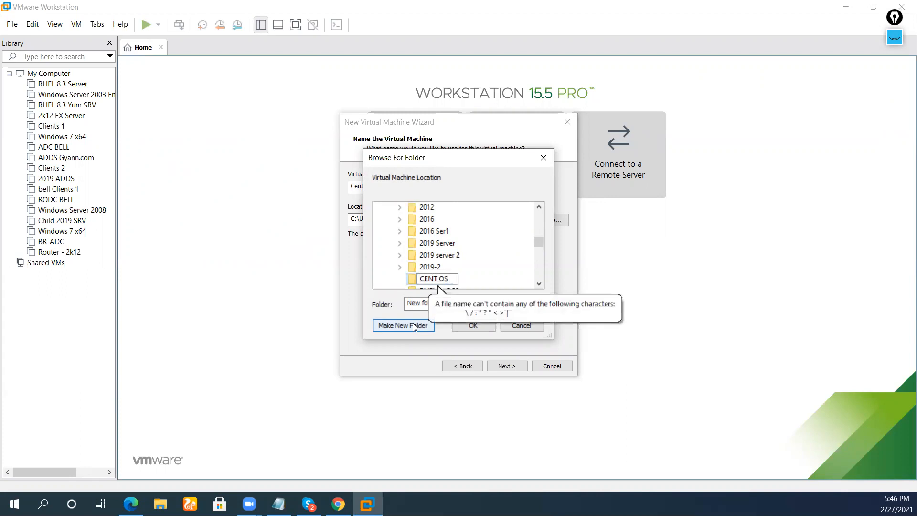
key(Return)
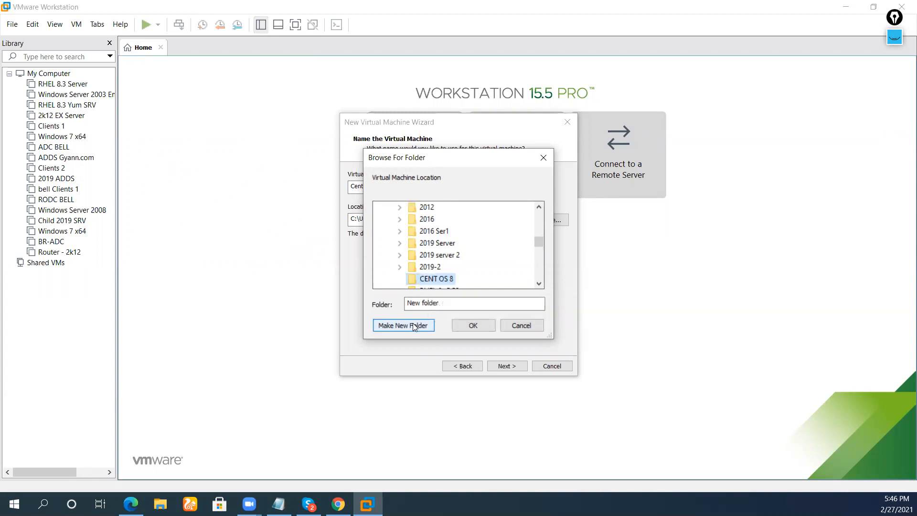
click(466, 325)
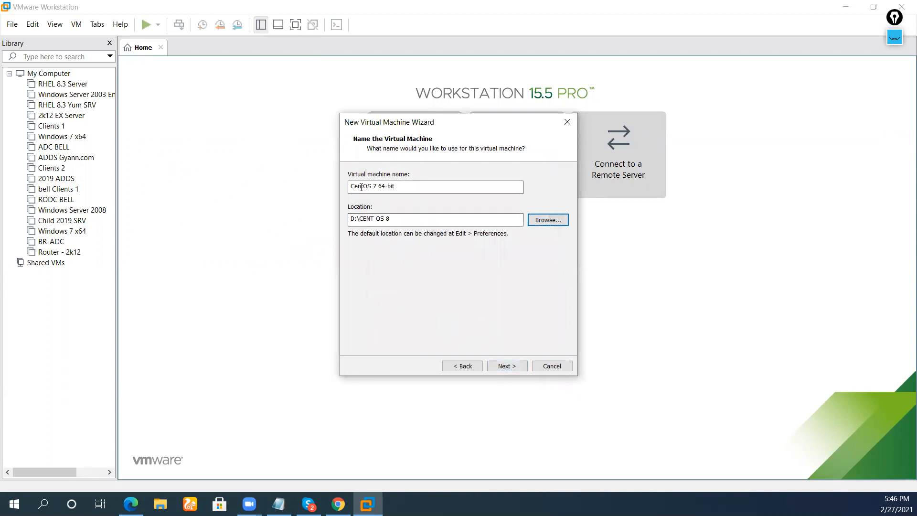
click(376, 184)
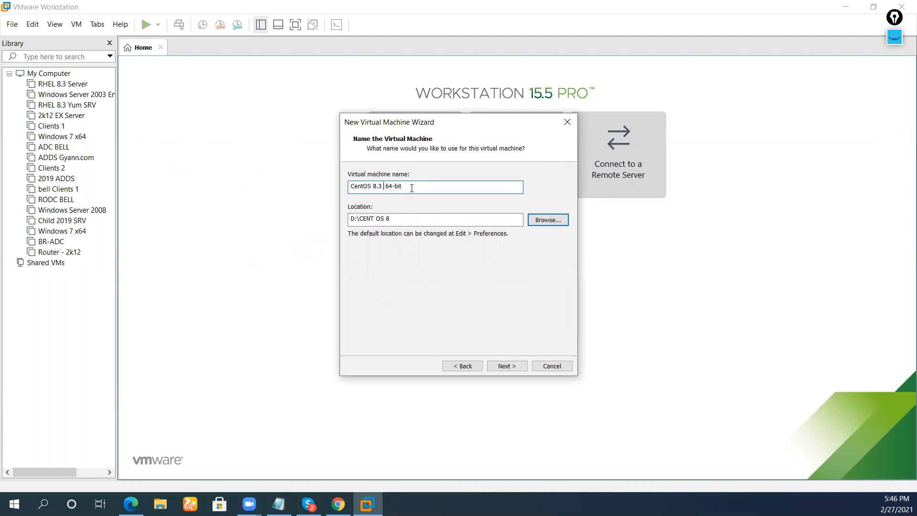
click(506, 365)
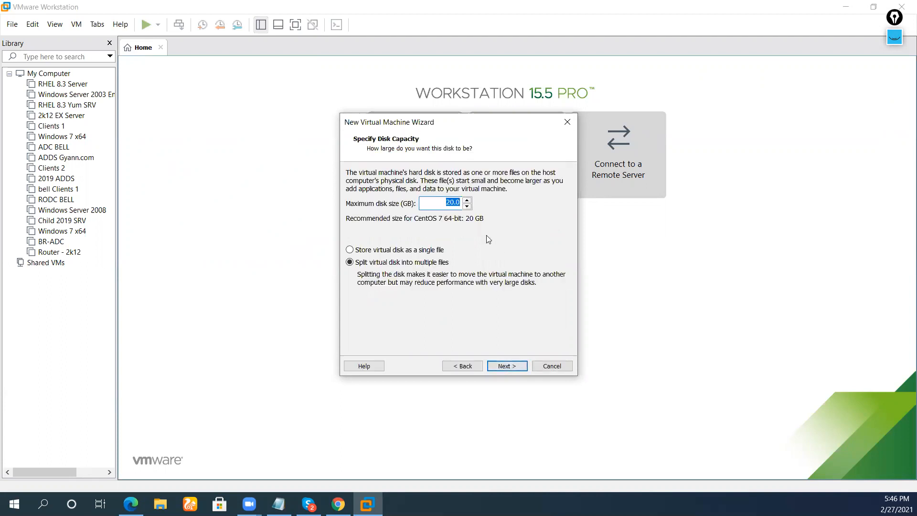
Set the maximum disk size to 30 GB, stored as a single file.
click(453, 202)
click(434, 252)
click(507, 366)
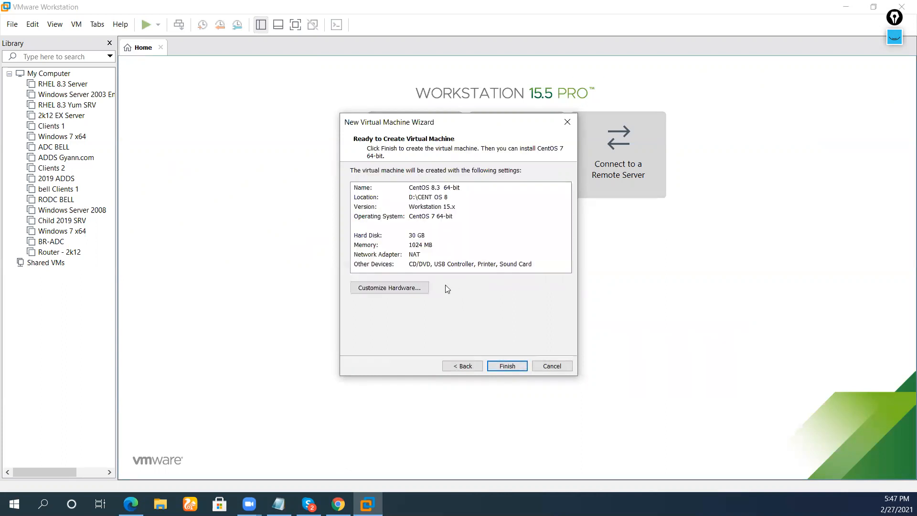
In the hardware settings, set 2 cores per processor and keep memory at 4 GB.
click(415, 290)
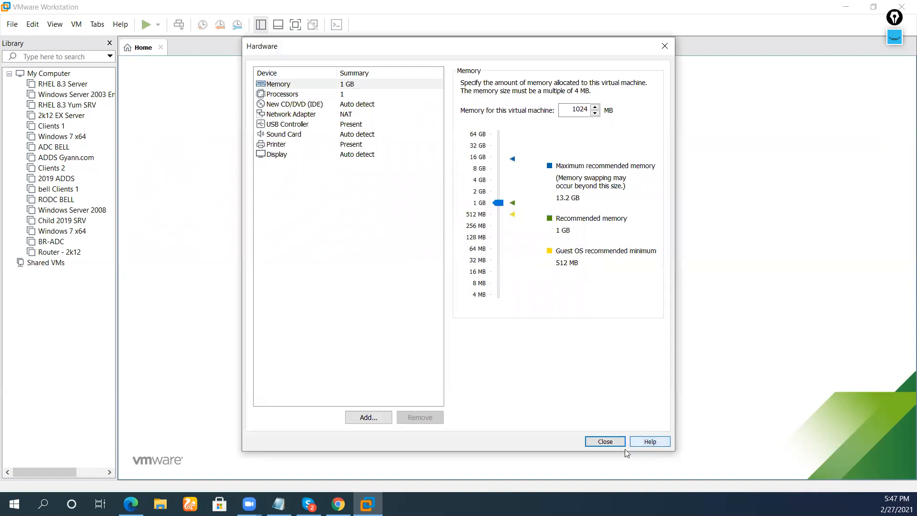
click(616, 440)
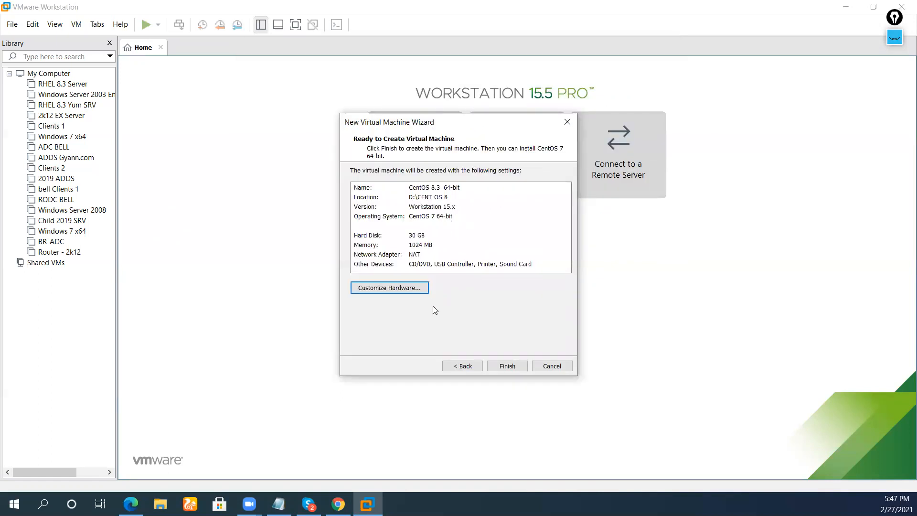
click(414, 288)
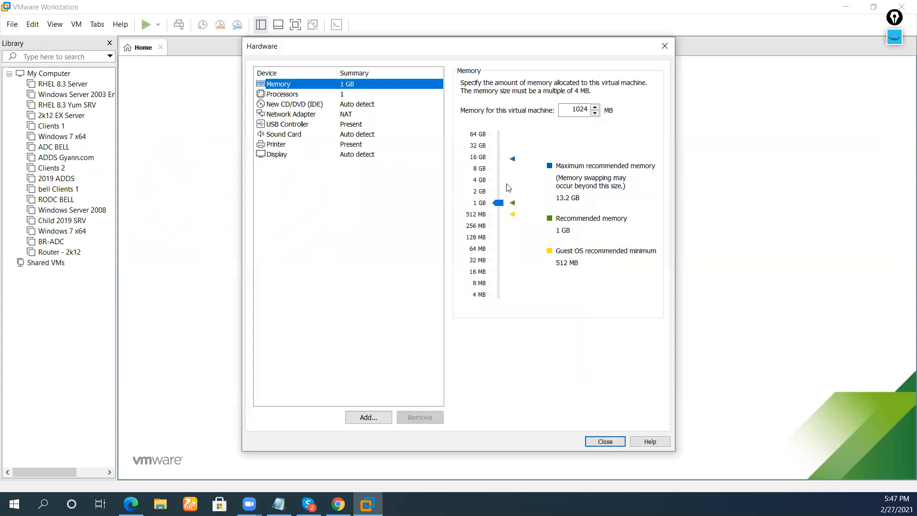
click(495, 179)
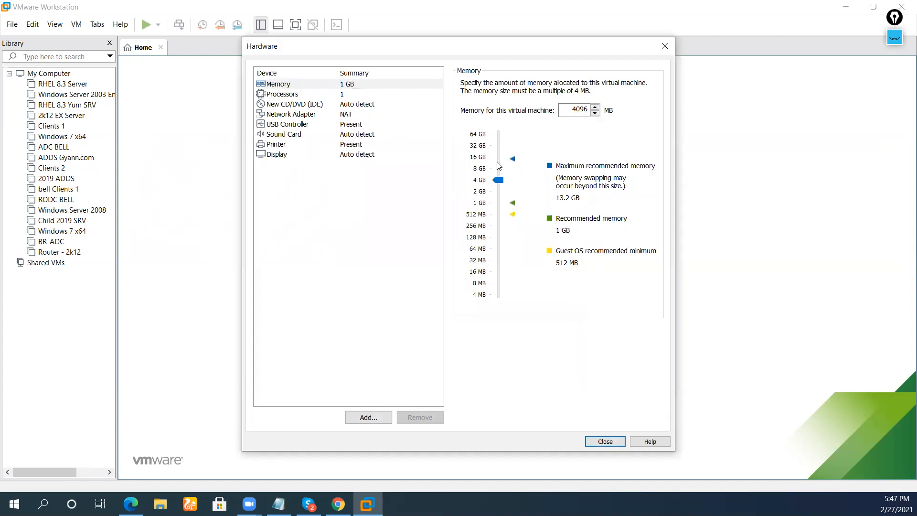
drag(496, 179, 497, 168)
click(343, 94)
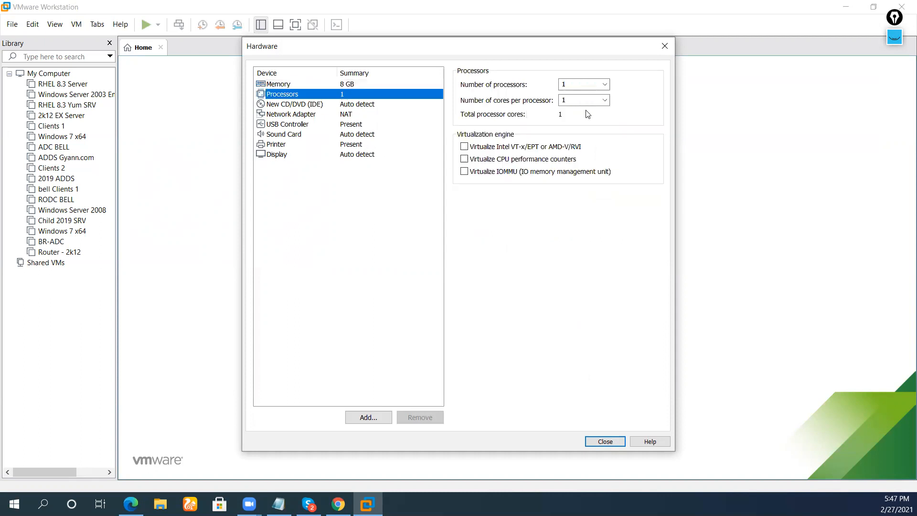
click(604, 101)
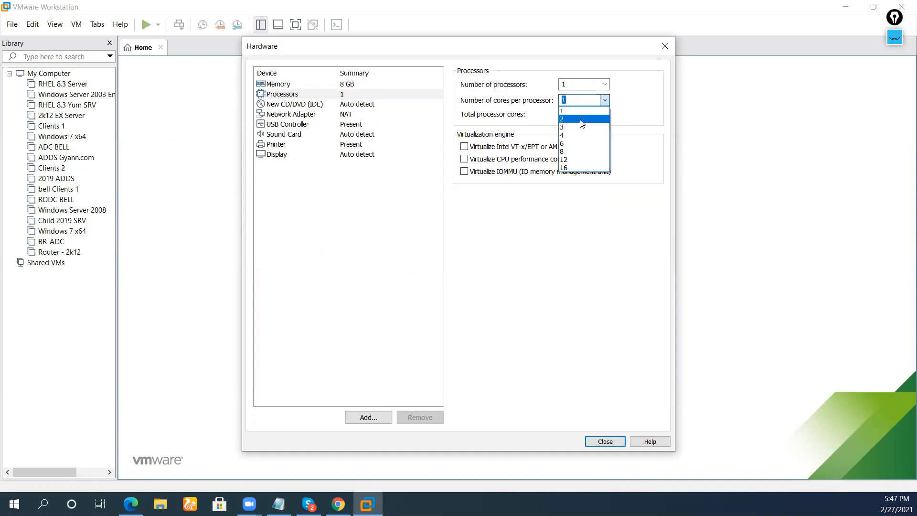
click(604, 119)
click(414, 86)
click(406, 94)
click(407, 86)
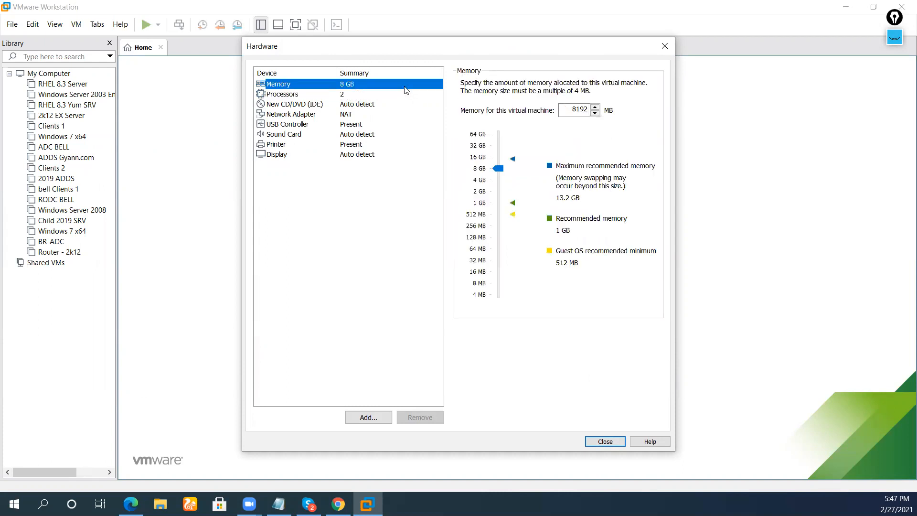
click(495, 180)
Set the network adapter to bridged, connected directly to the physical network.
click(394, 114)
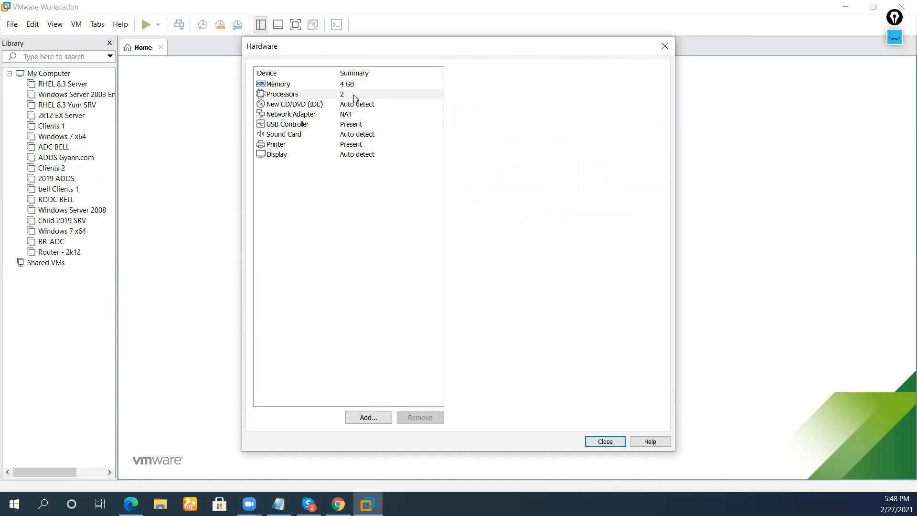
click(487, 130)
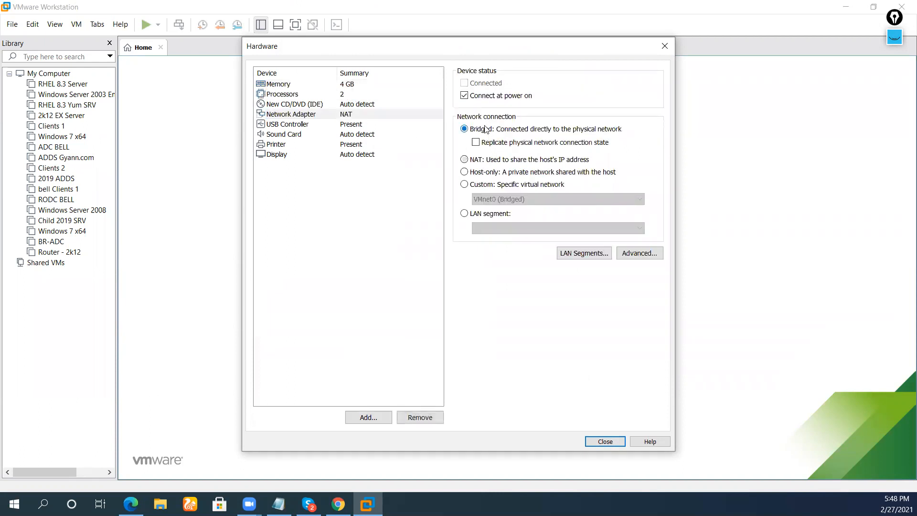
click(359, 124)
click(359, 117)
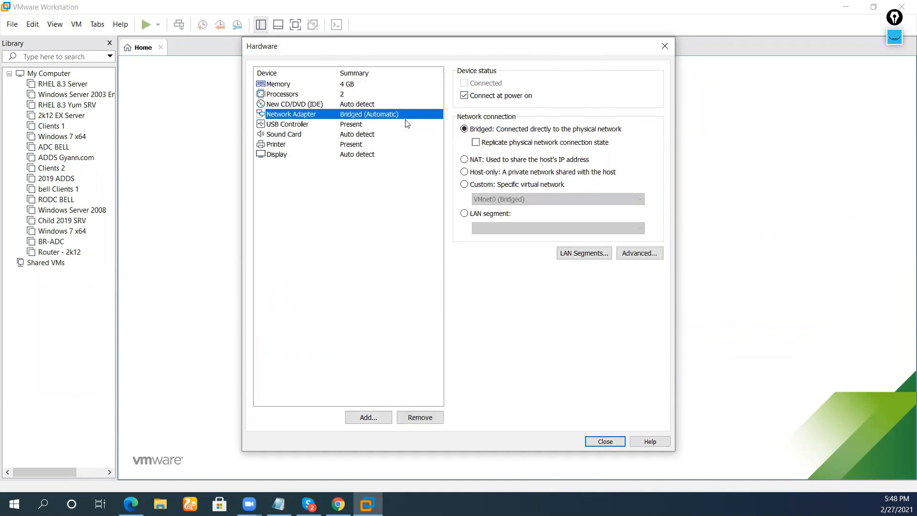
click(579, 132)
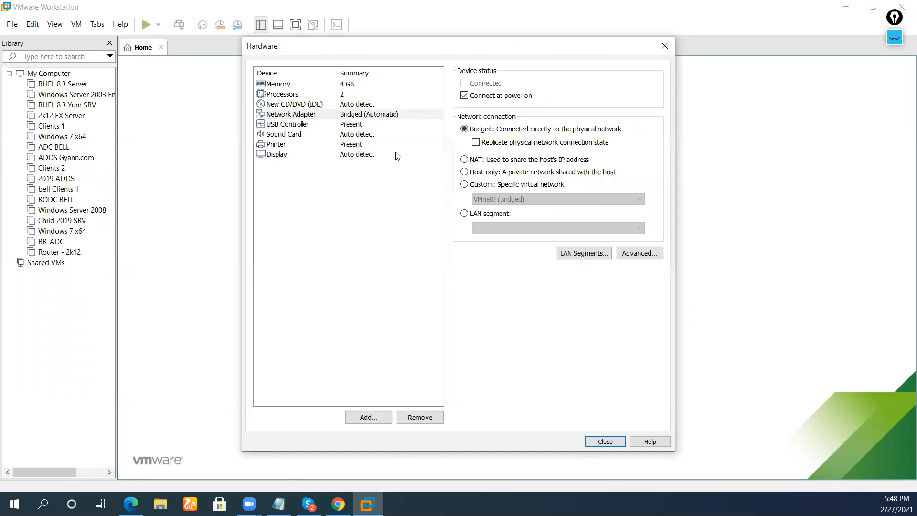
Review the display, printer and sound card settings, then the CD/DVD drive's connection settings.
click(370, 155)
click(367, 146)
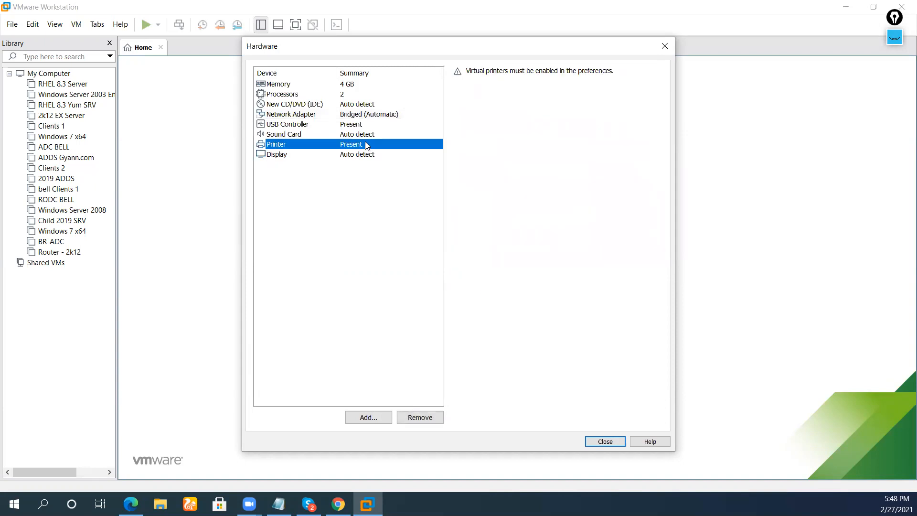
click(361, 137)
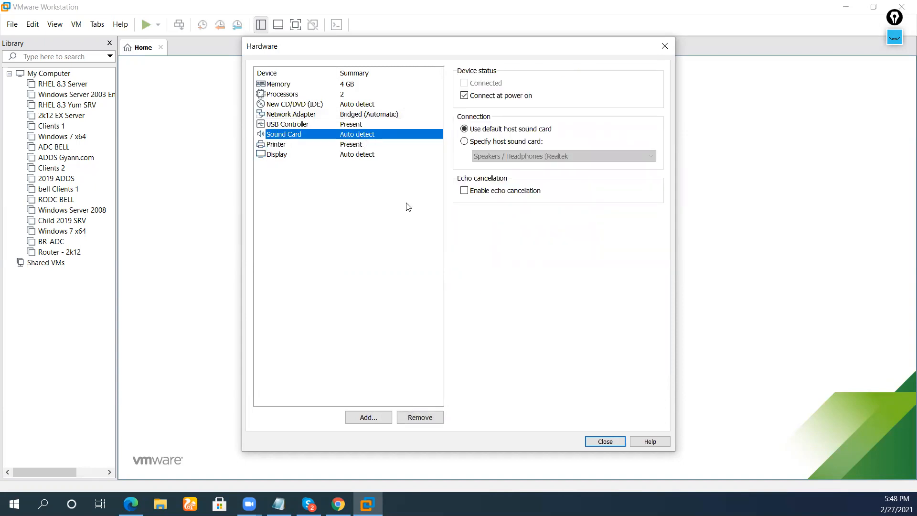
click(355, 105)
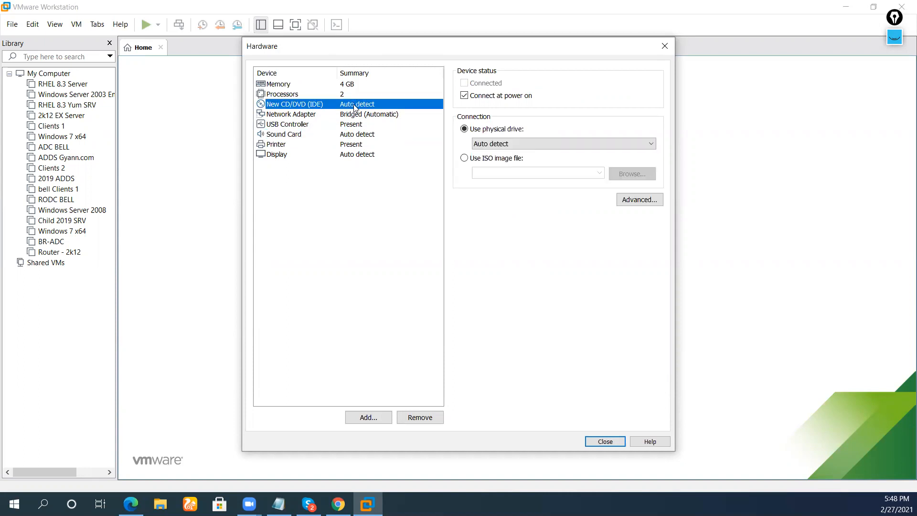
click(517, 163)
click(621, 176)
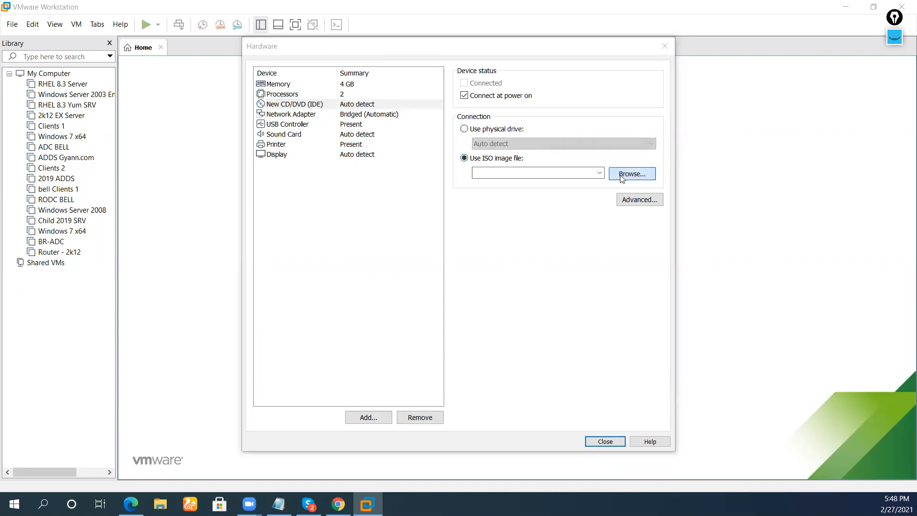
scroll(305, 239, down, 1)
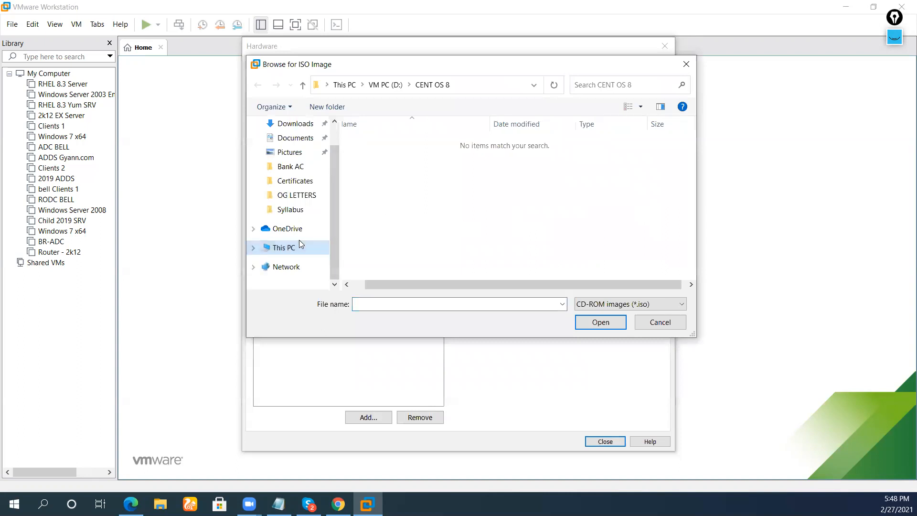
click(304, 246)
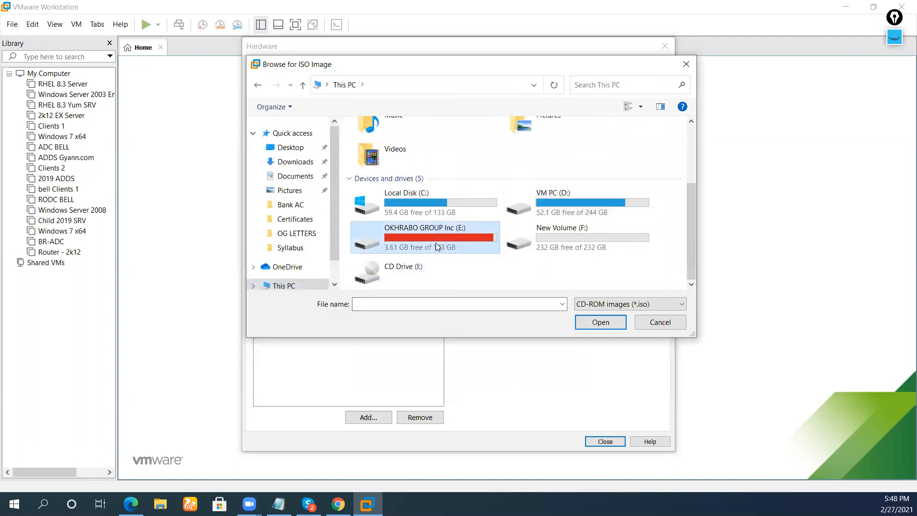
double_click(436, 242)
double_click(430, 243)
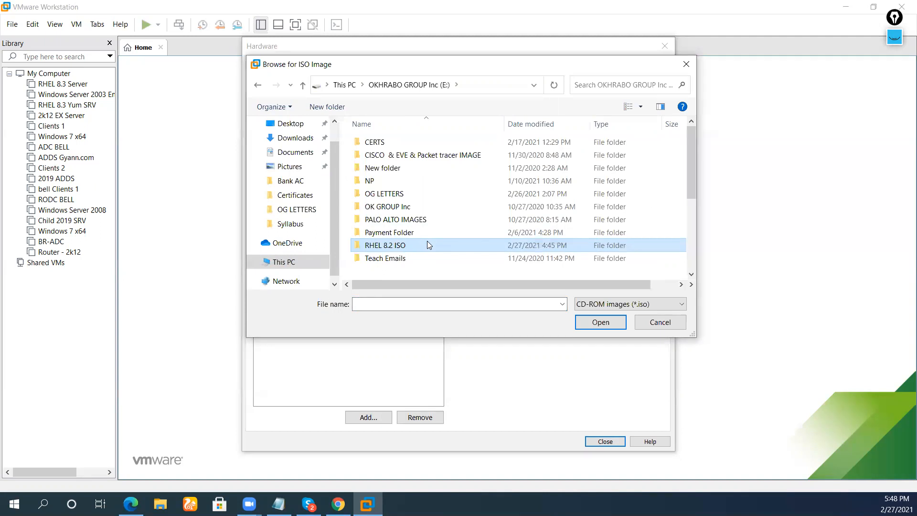
scroll(431, 236, down, 2)
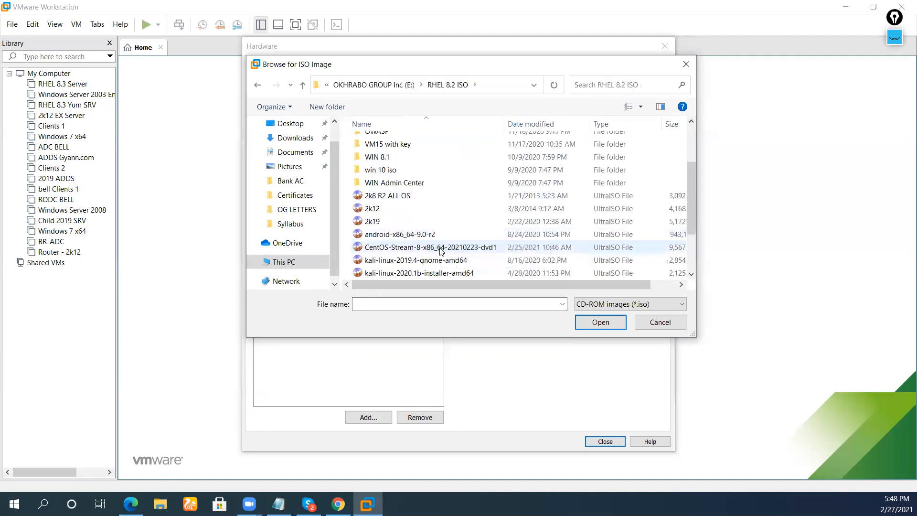
click(440, 249)
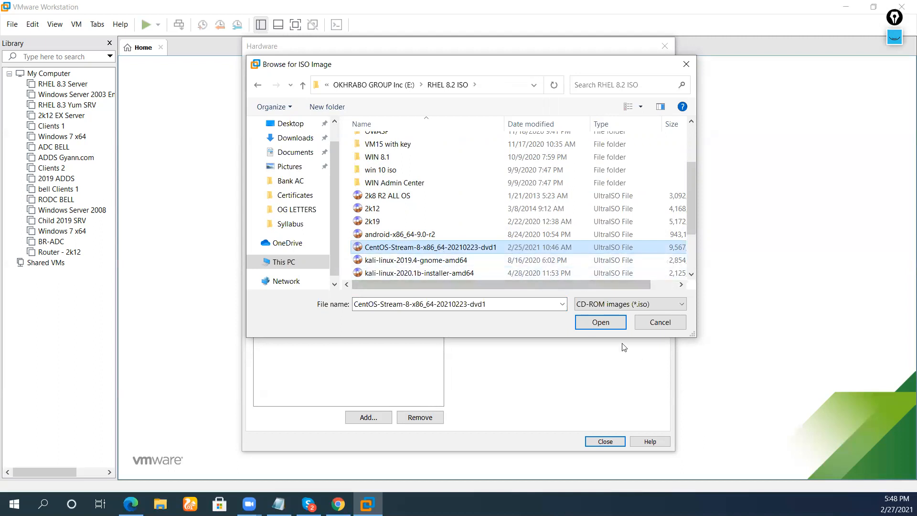
Confirm the ISO image, close the hardware settings and finish creating the CentOS 8.3 VM.
click(611, 322)
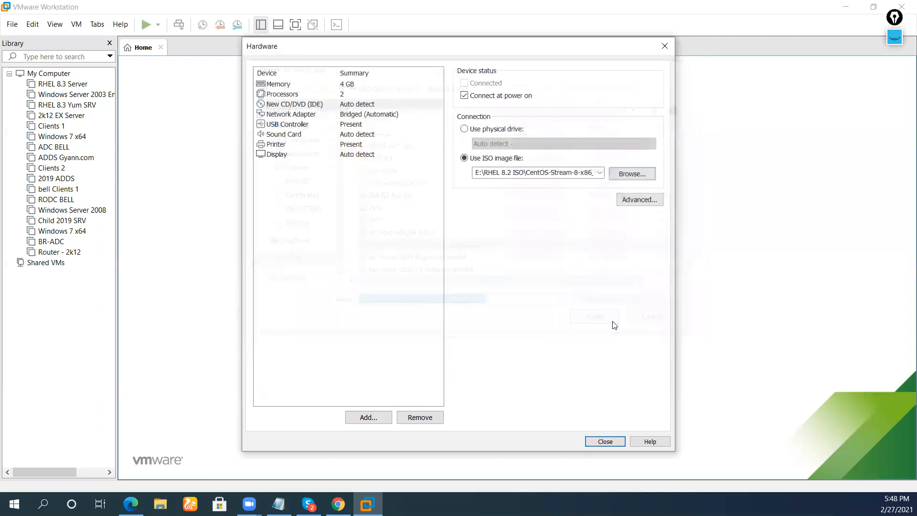
click(620, 444)
click(507, 366)
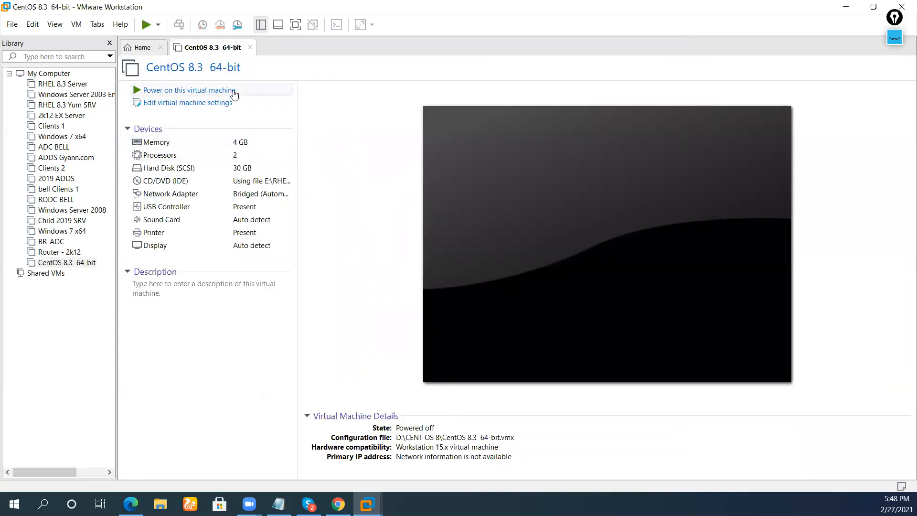
Power on the CentOS 8.3 VM and boot its Install CentOS Stream 8-stream menu entry.
click(234, 91)
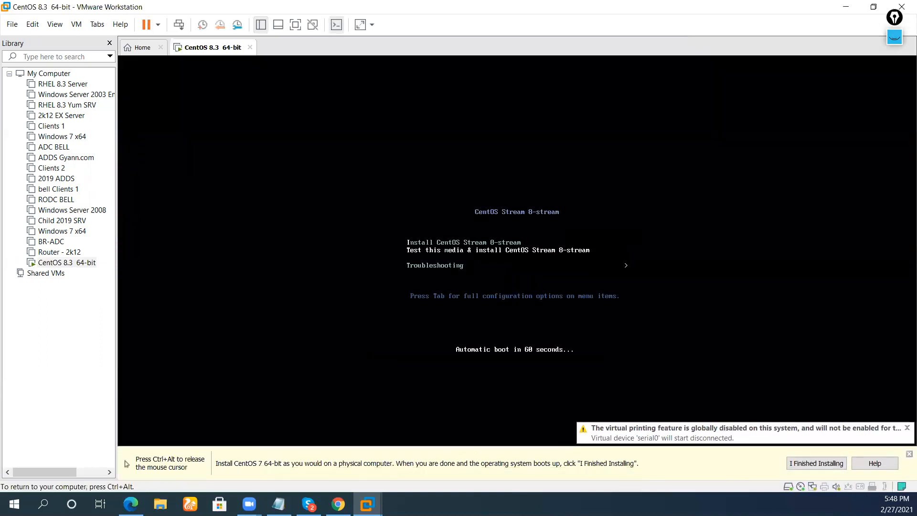
key(ctrl+alt)
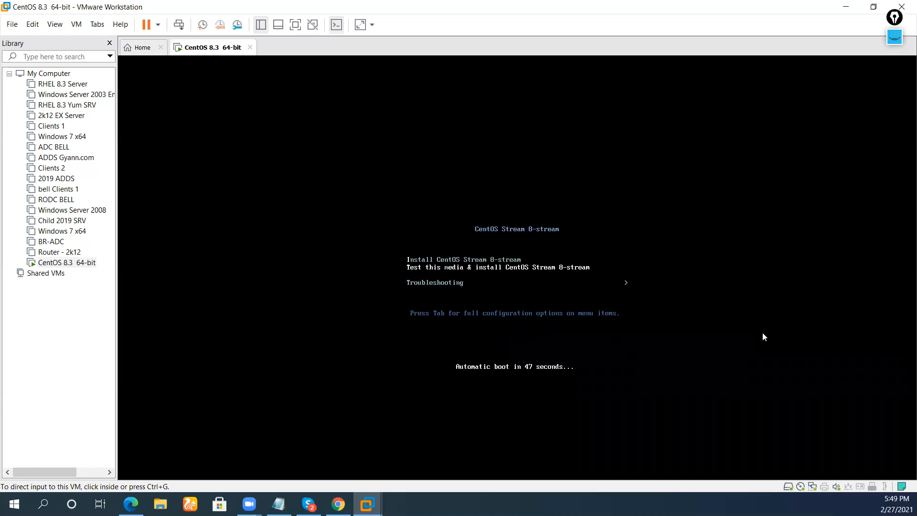
click(763, 334)
key(Down)
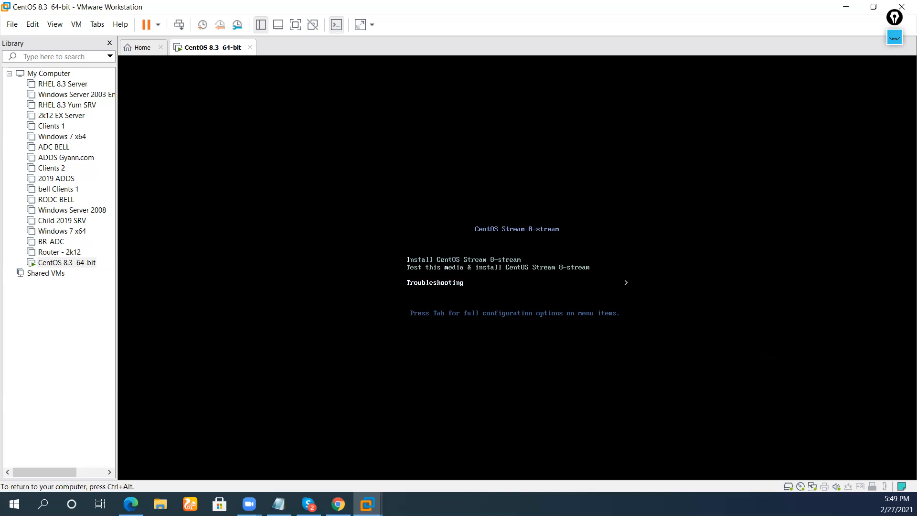
key(Up)
key(Up)
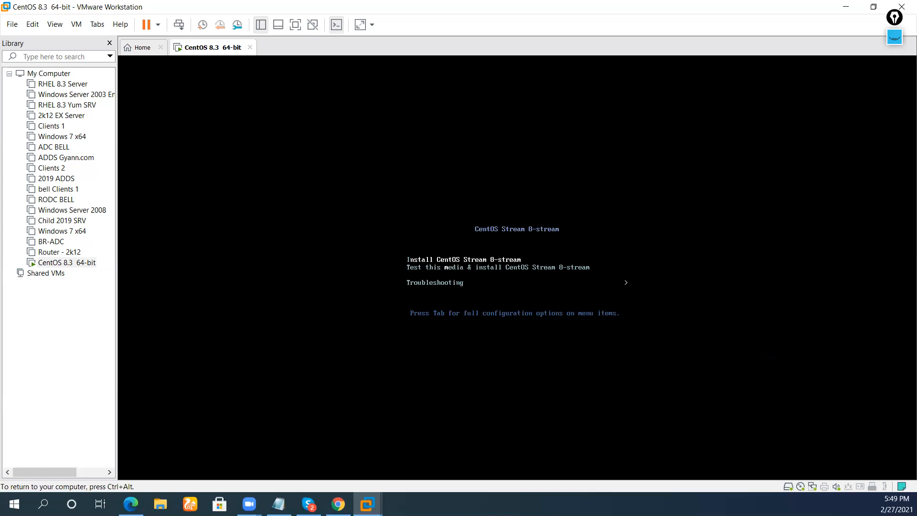
key(Return)
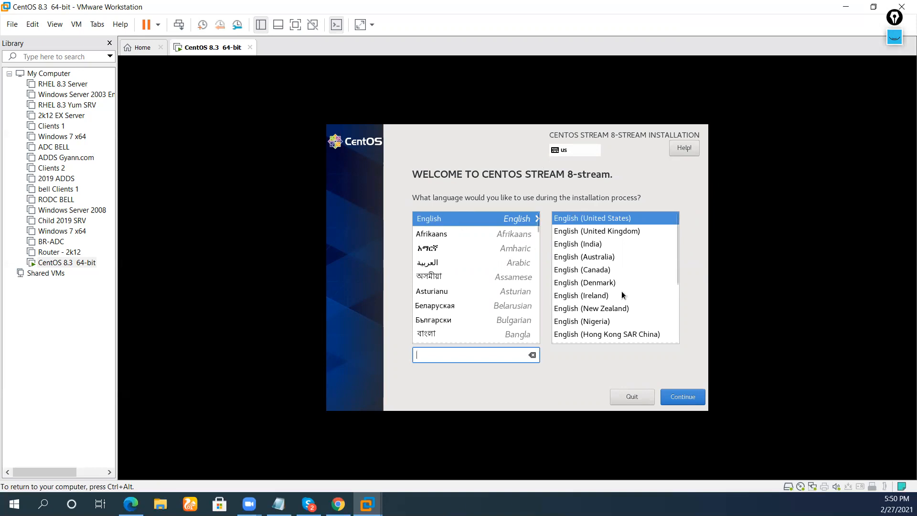
Keep English as the installer language and set Time & Date to India's Asia/Kolkata zone.
click(677, 402)
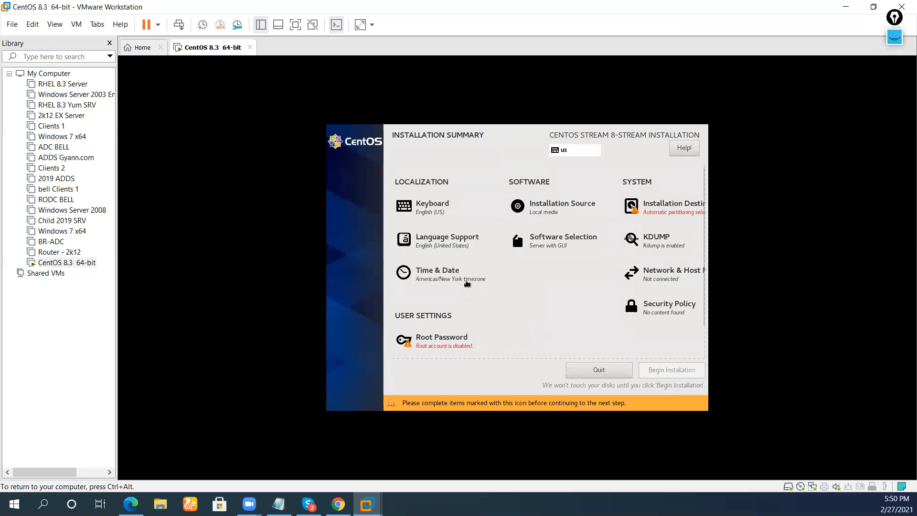
click(467, 283)
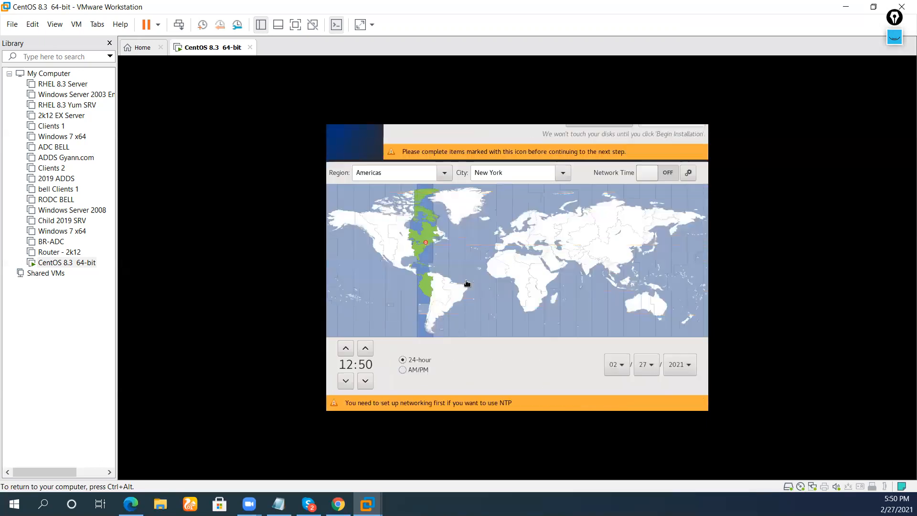
click(588, 268)
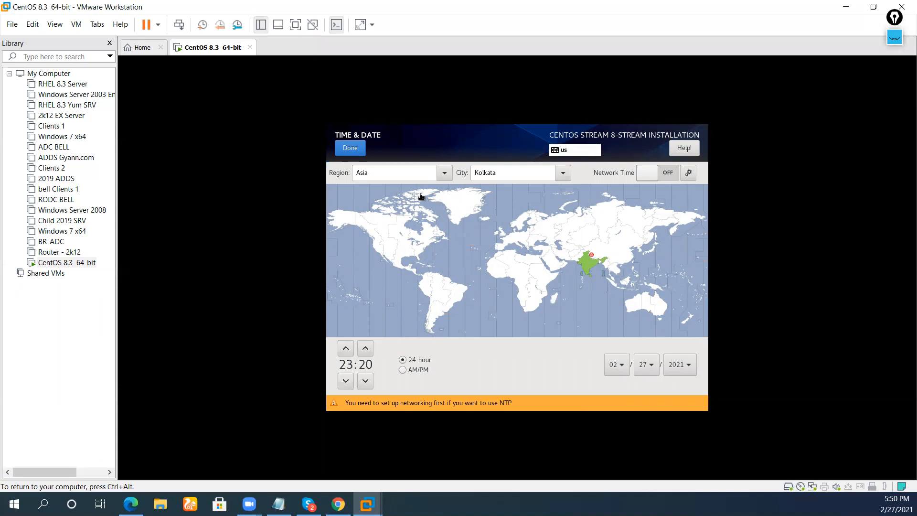
click(347, 151)
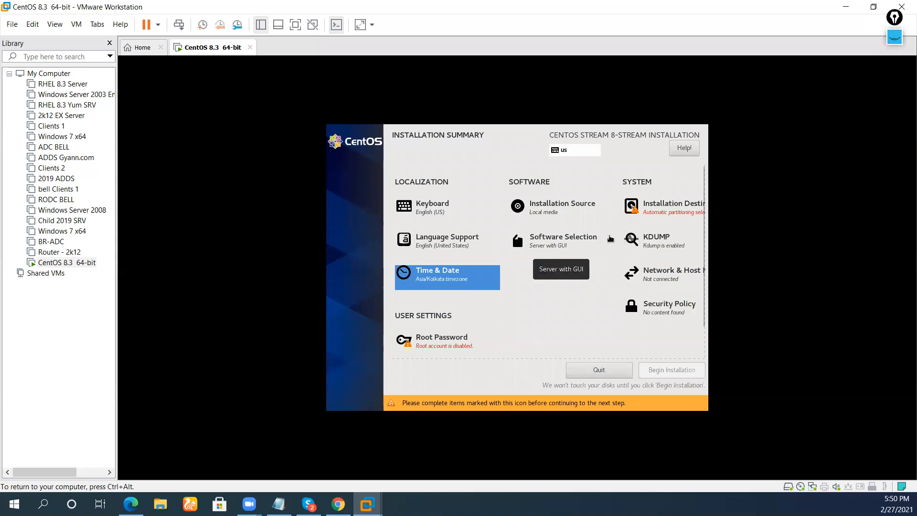
Choose Server with GUI as the base environment in Software Selection and confirm.
click(579, 250)
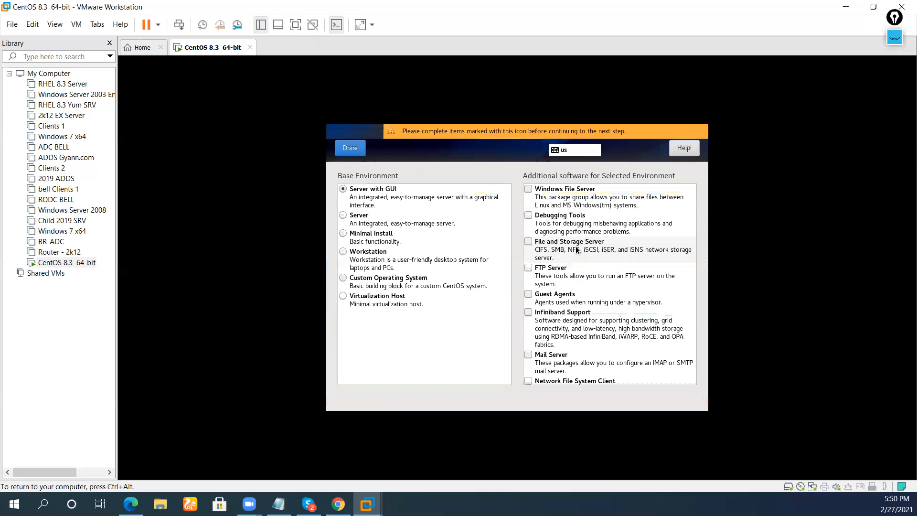
click(374, 199)
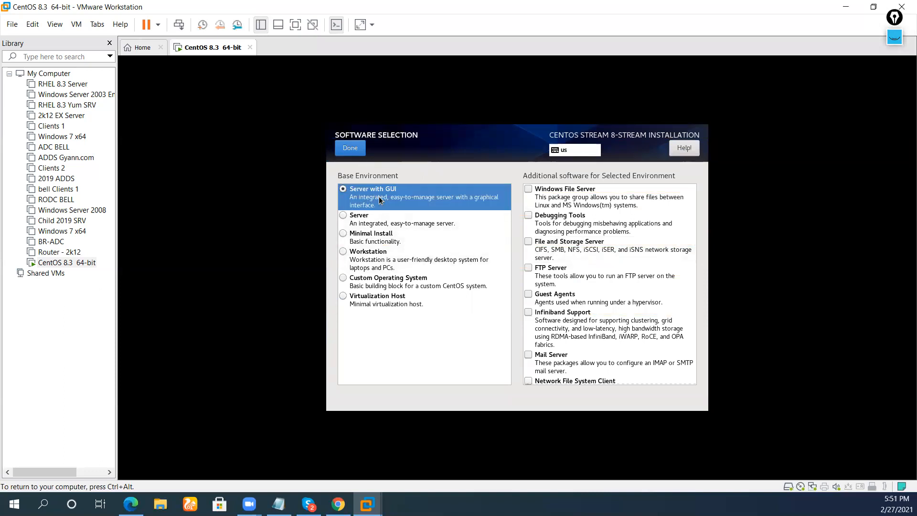
click(400, 245)
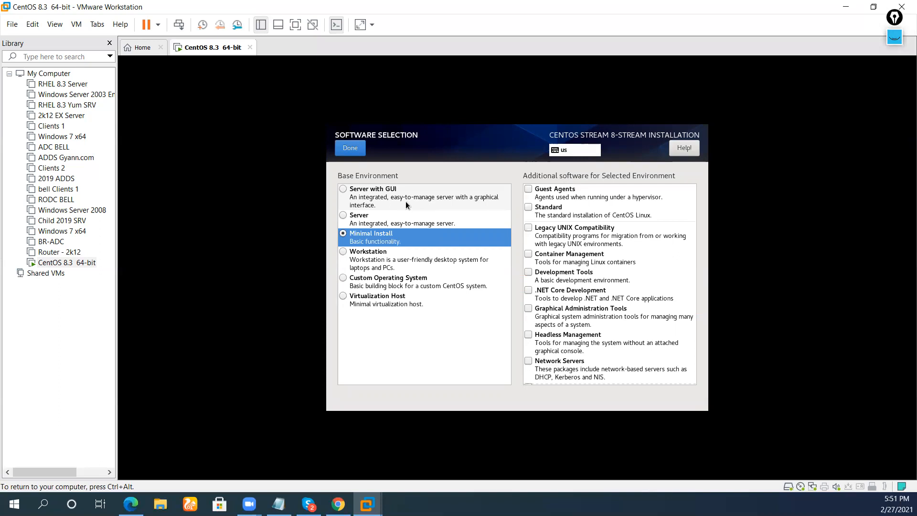
click(343, 191)
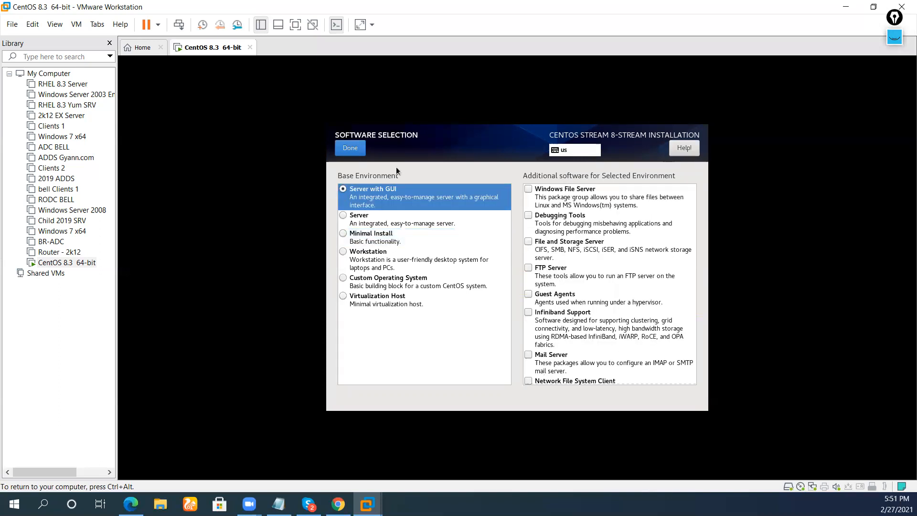
click(351, 151)
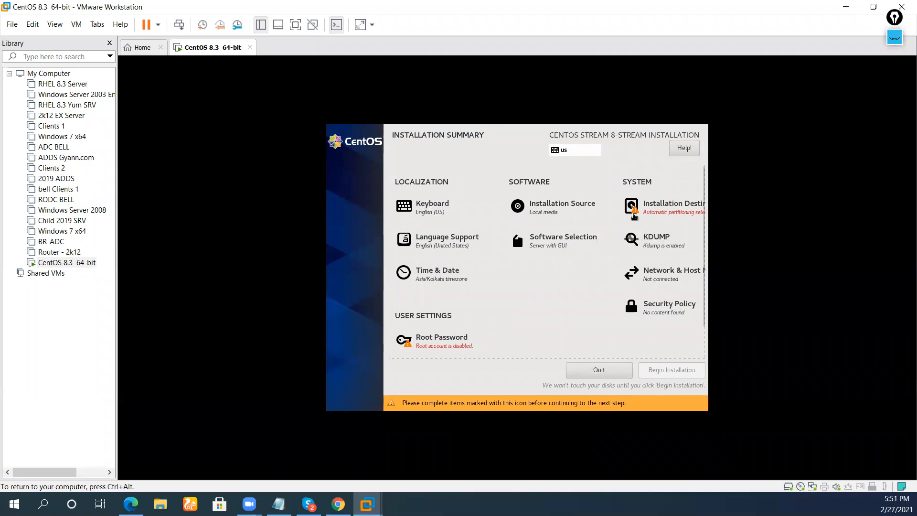
Set the 30 GiB disk to Custom storage and pick Standard Partition as the partitioning scheme.
click(632, 214)
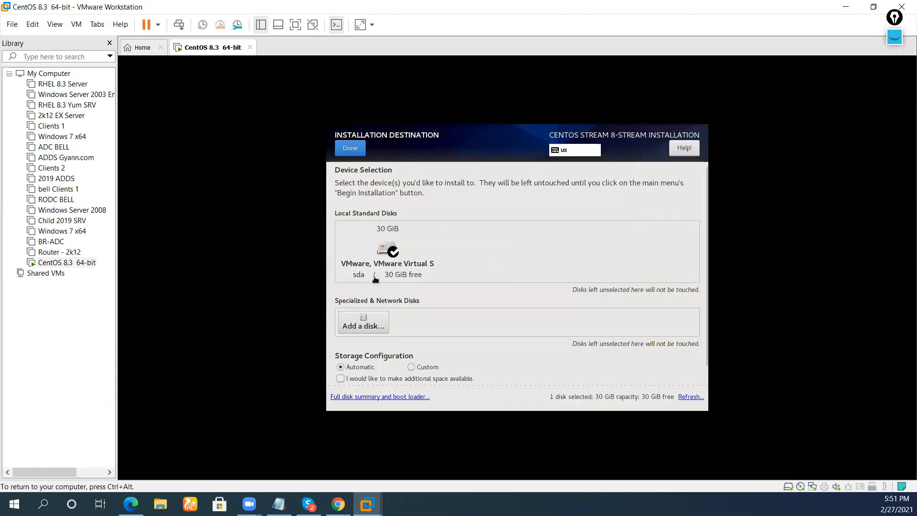
click(418, 369)
click(366, 371)
click(428, 368)
click(363, 152)
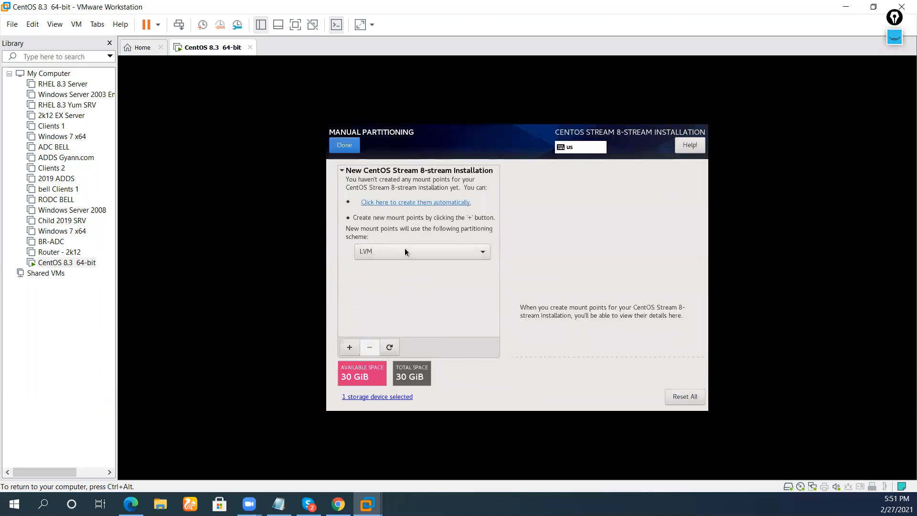
click(405, 250)
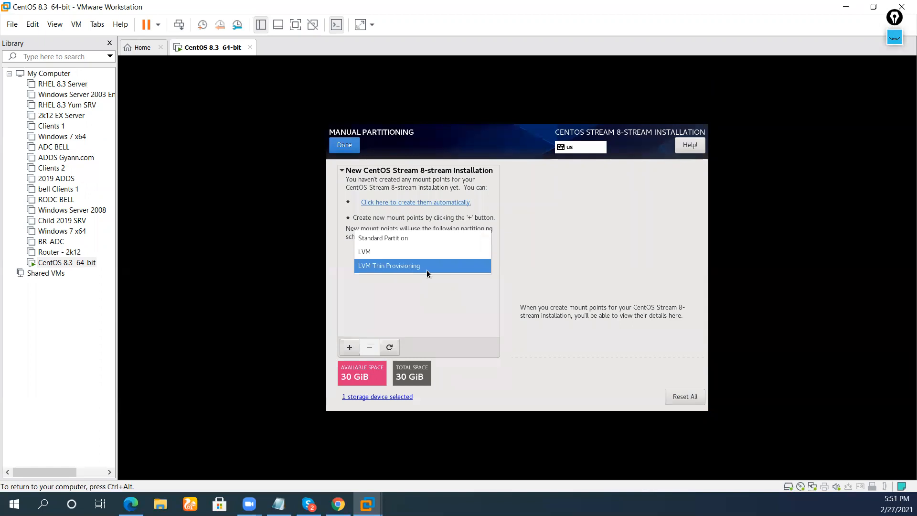
click(417, 240)
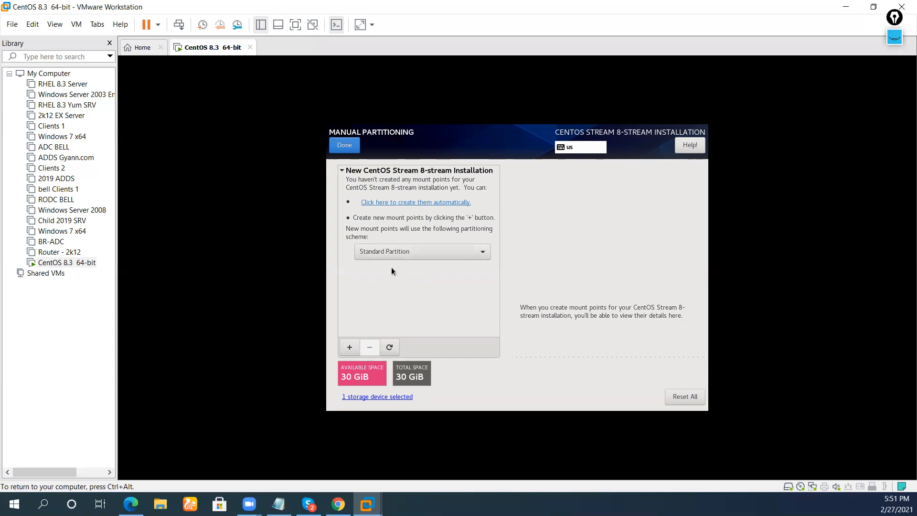
Add a /boot mount point with 1000 MiB capacity.
click(349, 348)
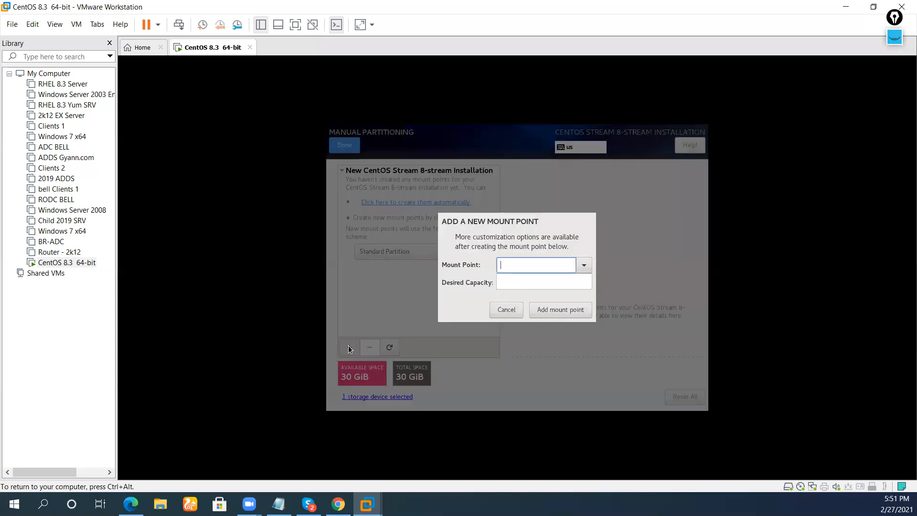
click(590, 263)
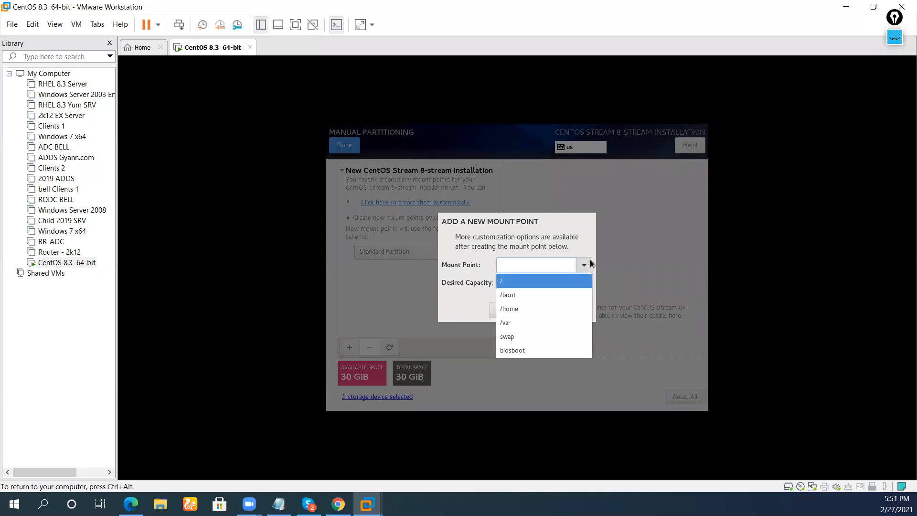
click(511, 300)
click(514, 280)
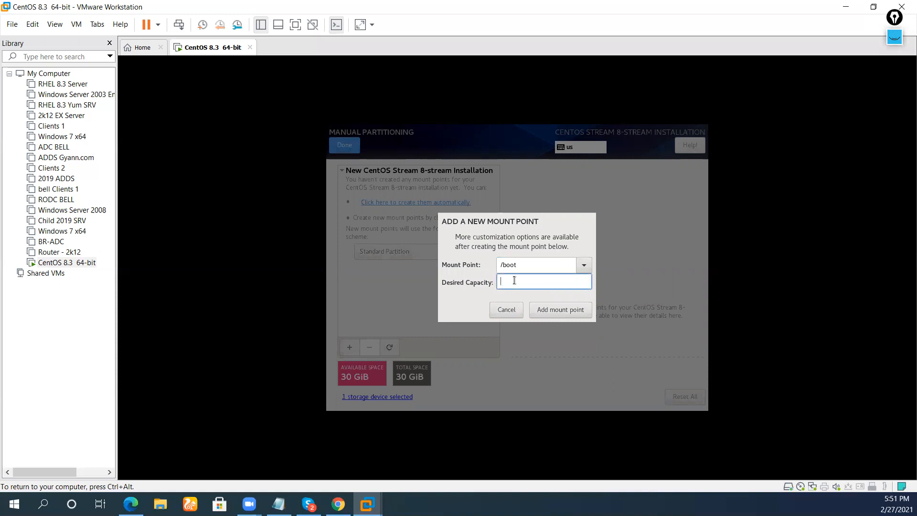
text(1000)
click(554, 311)
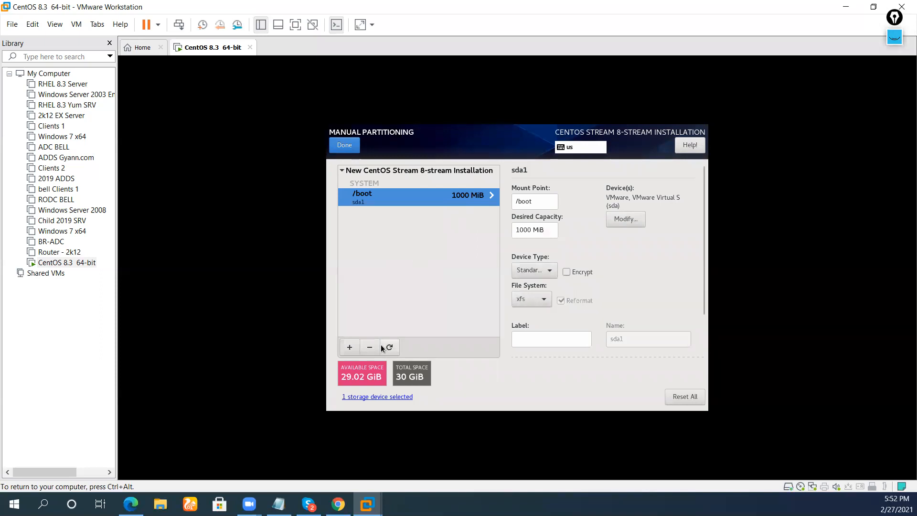
Add a / root mount point with 20GB capacity.
click(349, 347)
click(590, 263)
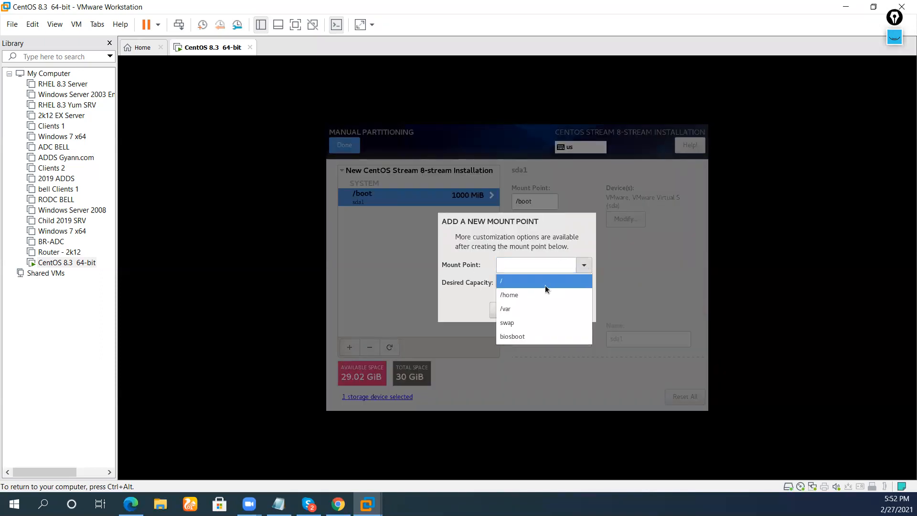
click(546, 285)
click(544, 281)
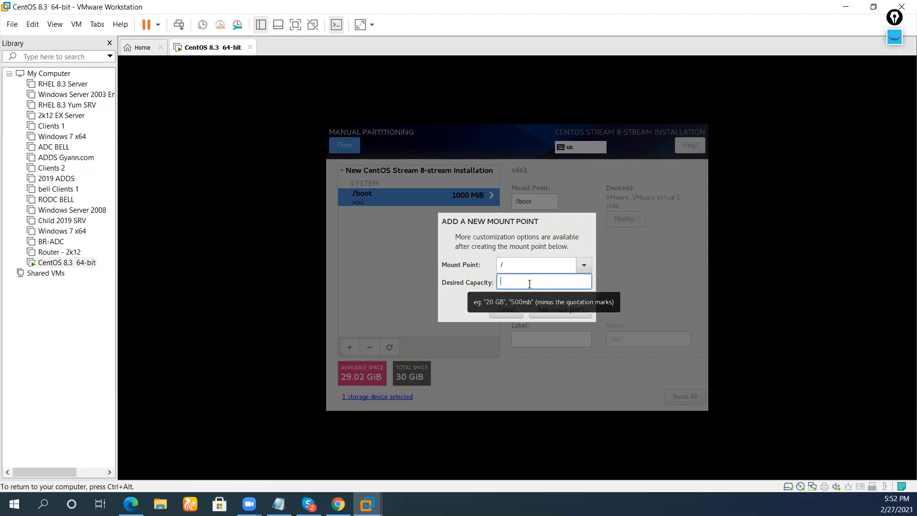
text(20GB)
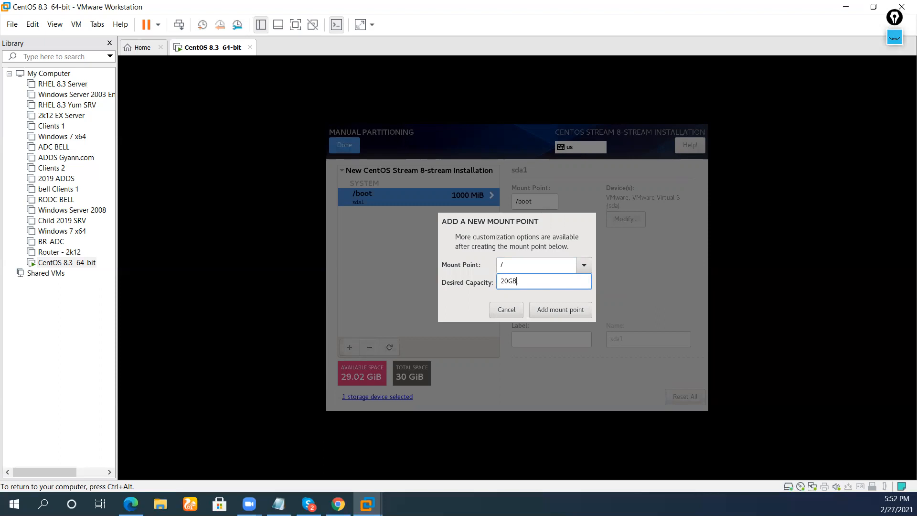
click(559, 310)
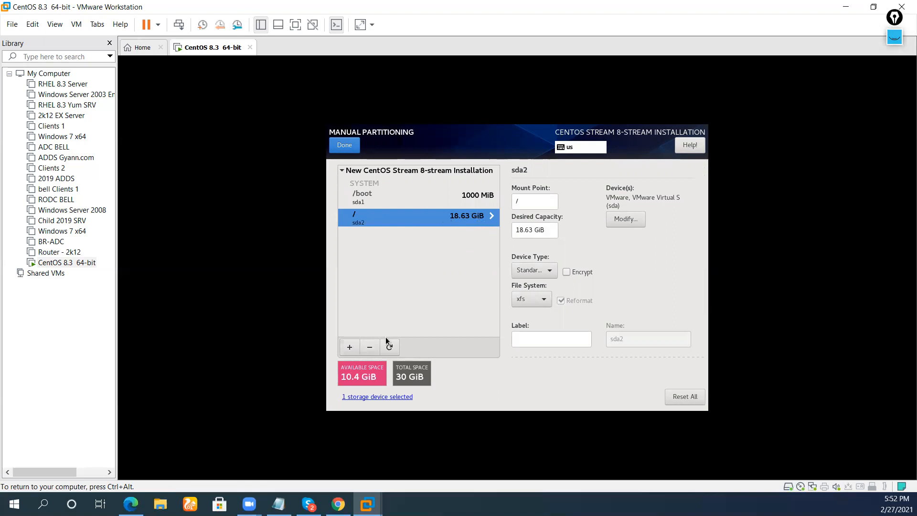
Add an 8GB swap partition, then finish partitioning and accept the changes.
click(344, 349)
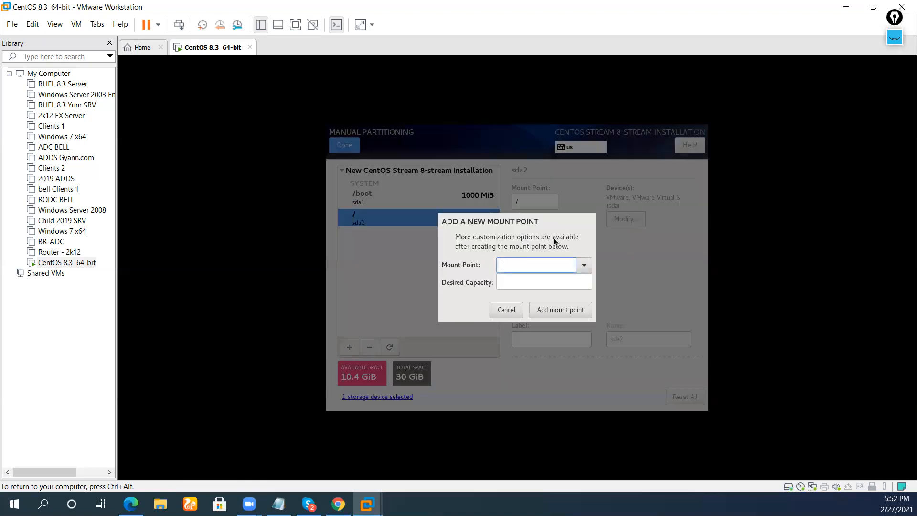
click(584, 265)
click(535, 308)
click(529, 284)
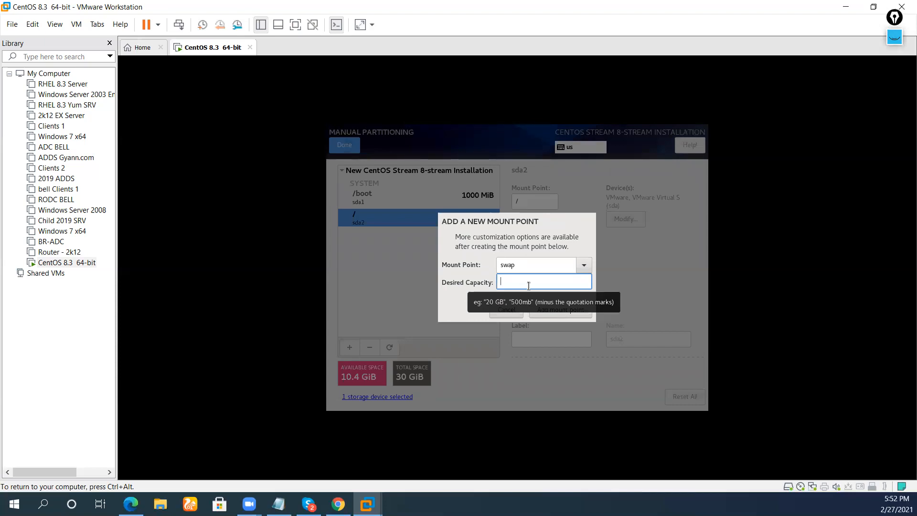
text(8GB)
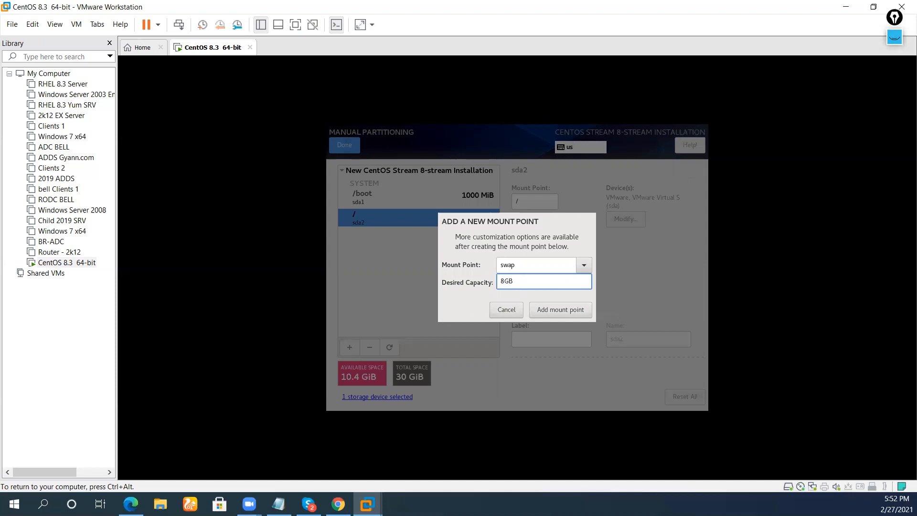
click(566, 311)
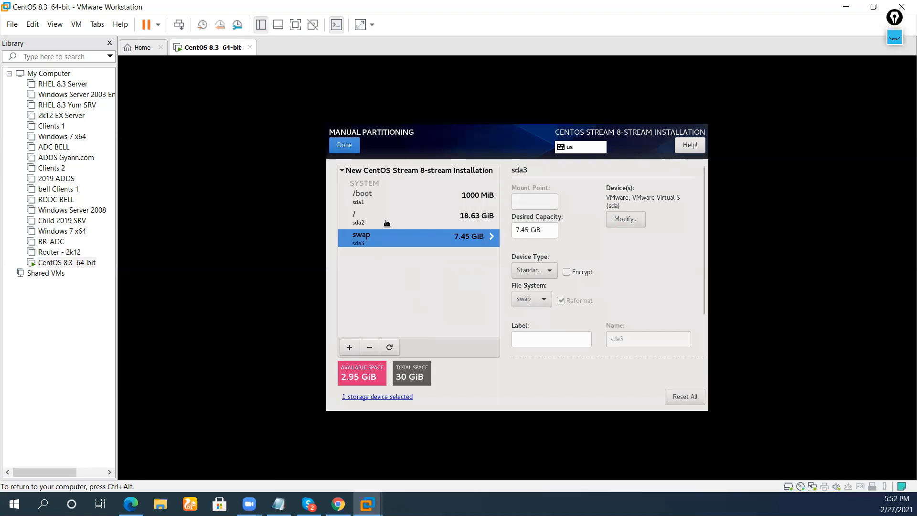
click(356, 146)
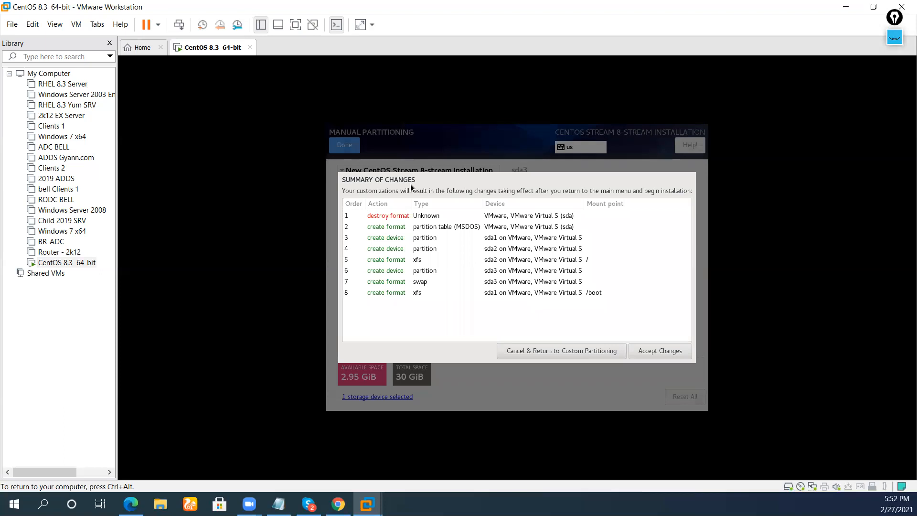
click(678, 352)
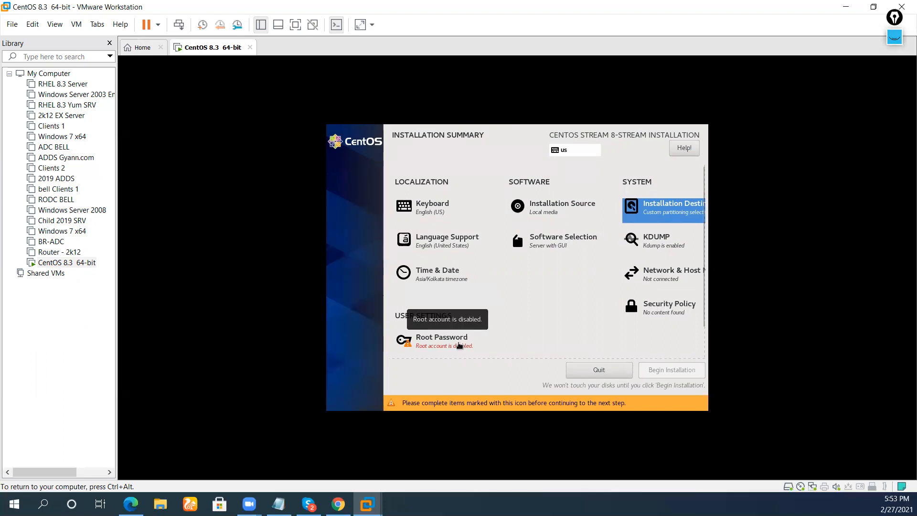
Enter and confirm the root password, accepting it despite the weak-password warning.
click(458, 344)
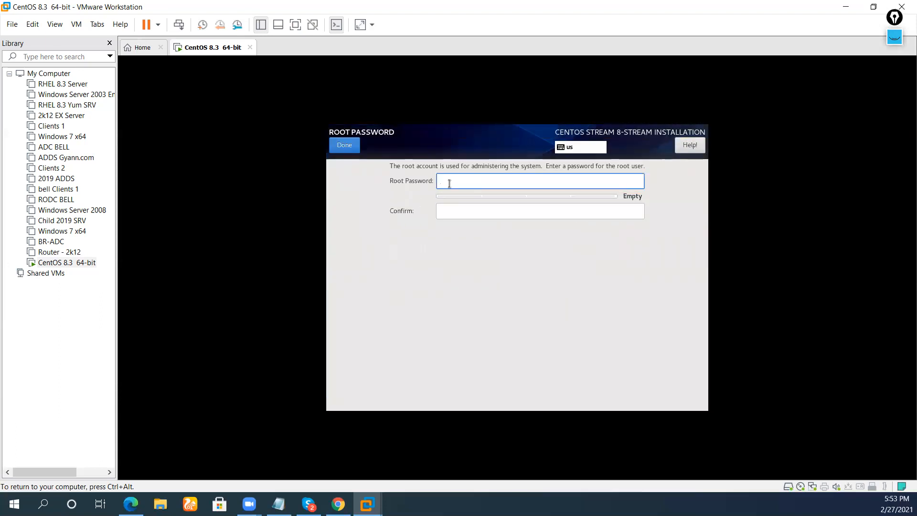
text(••••••)
key(Tab)
text(••••••)
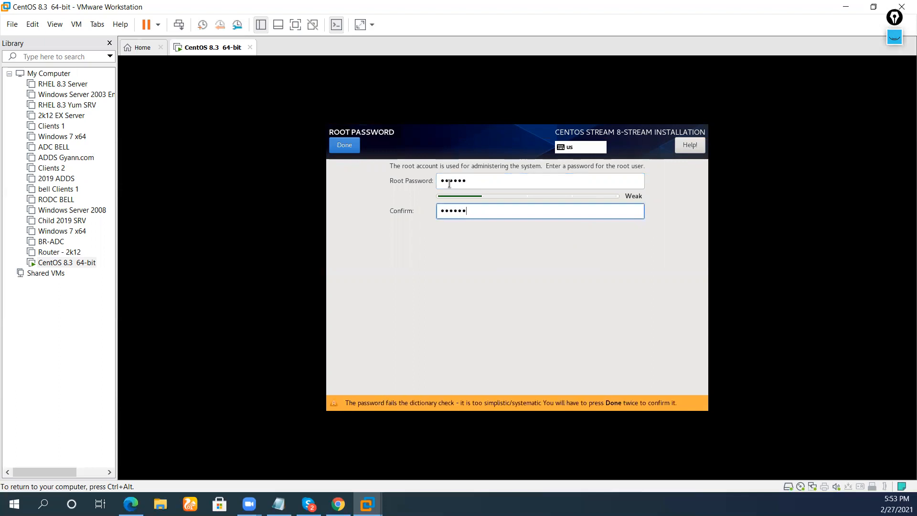
click(496, 185)
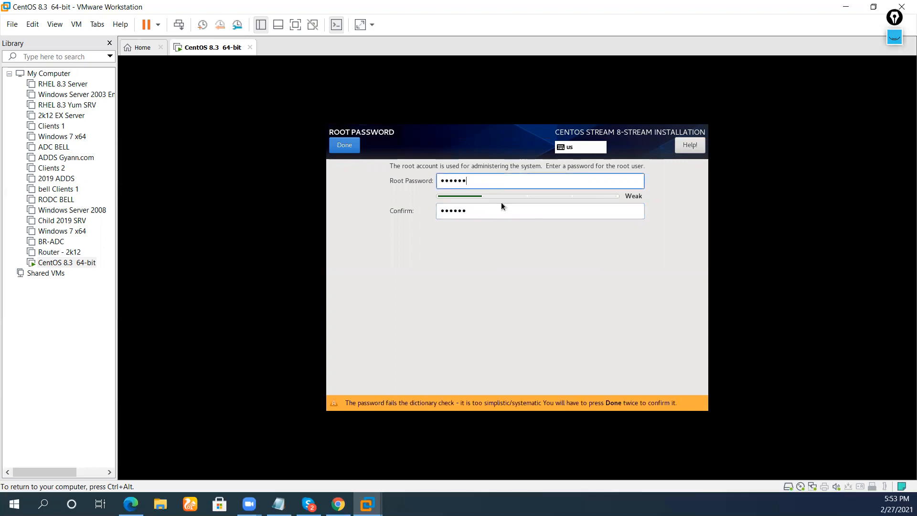
click(354, 143)
click(353, 144)
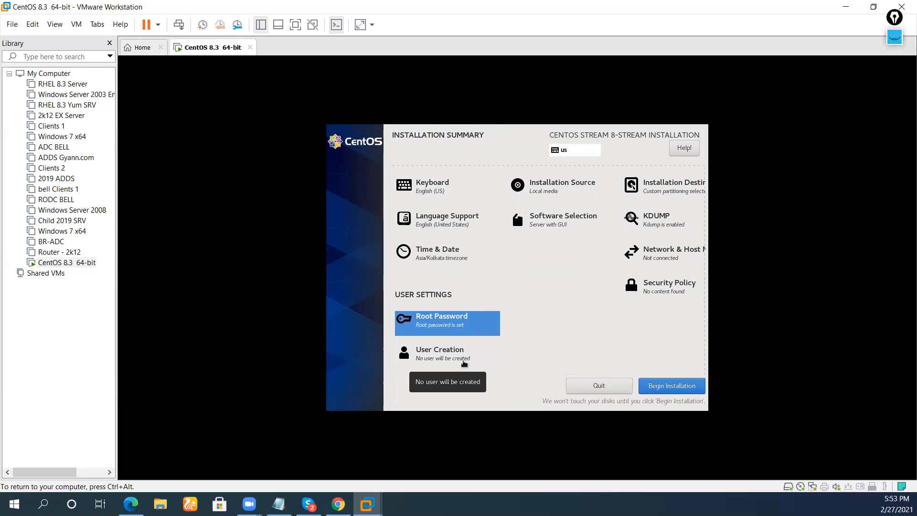
Create a user with the chosen full name and a short password, then begin installing CentOS.
click(464, 362)
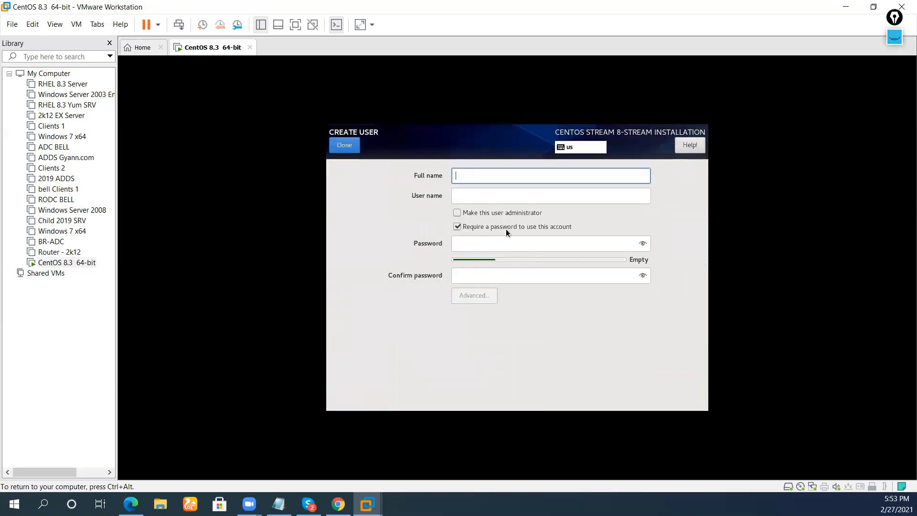
text(amit)
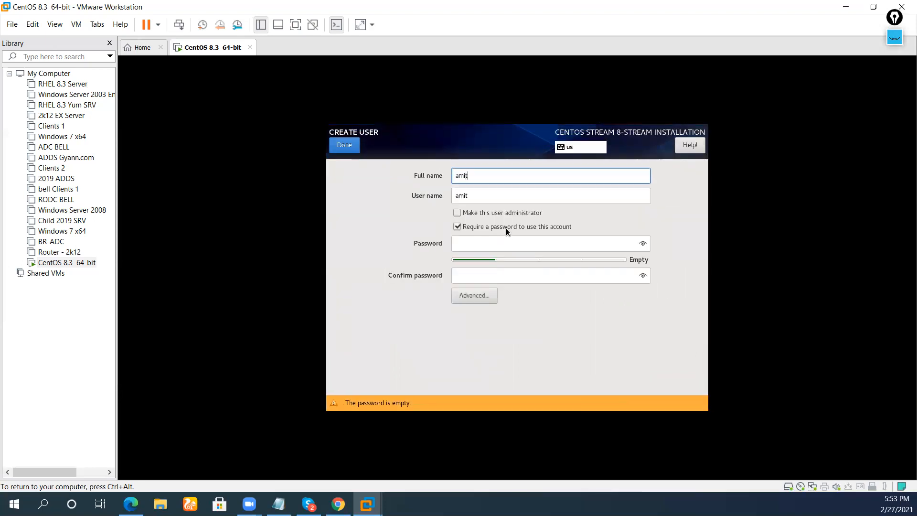
key(Tab)
key(Tab)
key(Tab)
key(Tab)
text(r)
key(Tab)
text(r)
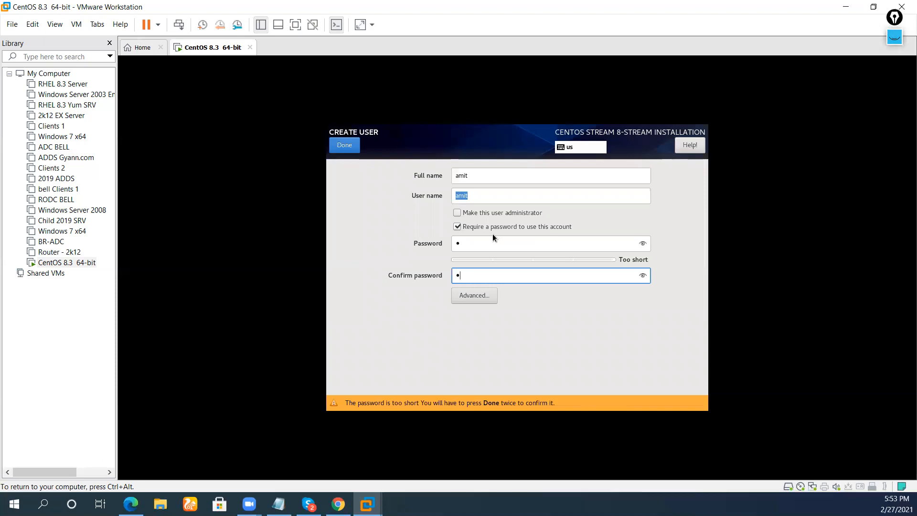
click(488, 241)
click(350, 146)
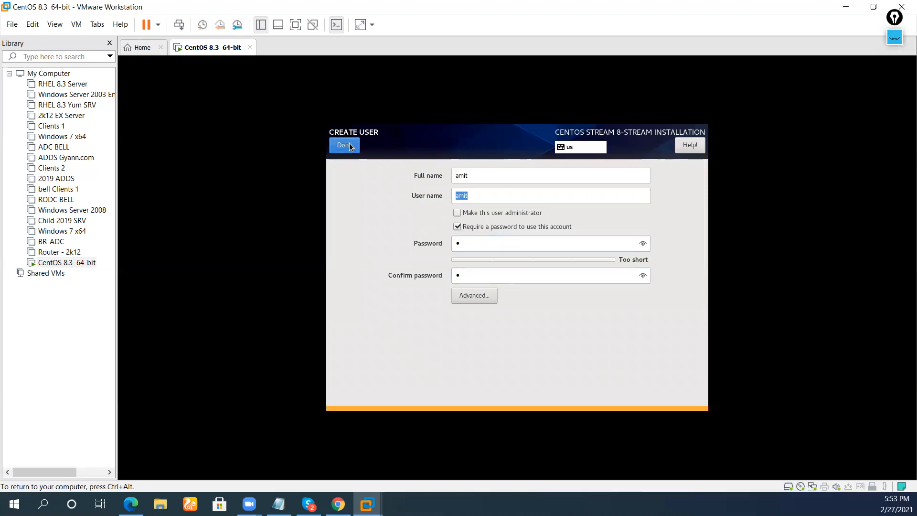
click(350, 147)
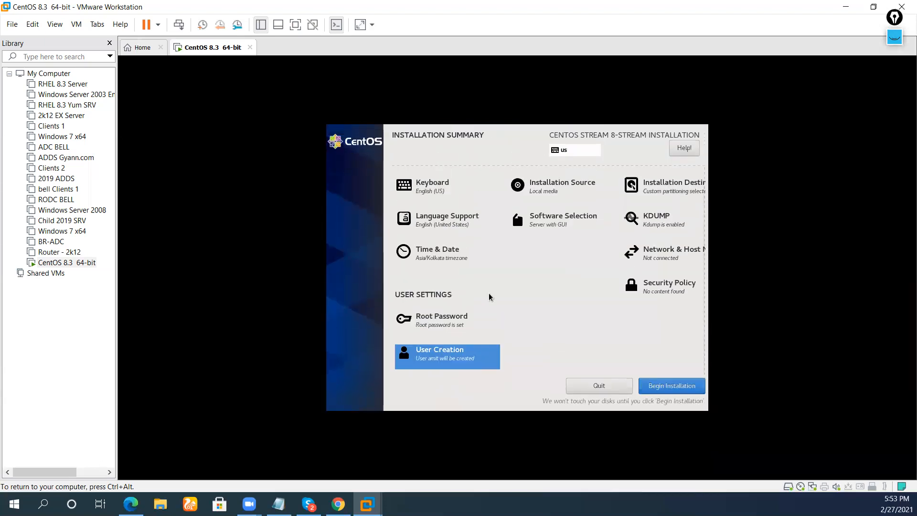
click(679, 387)
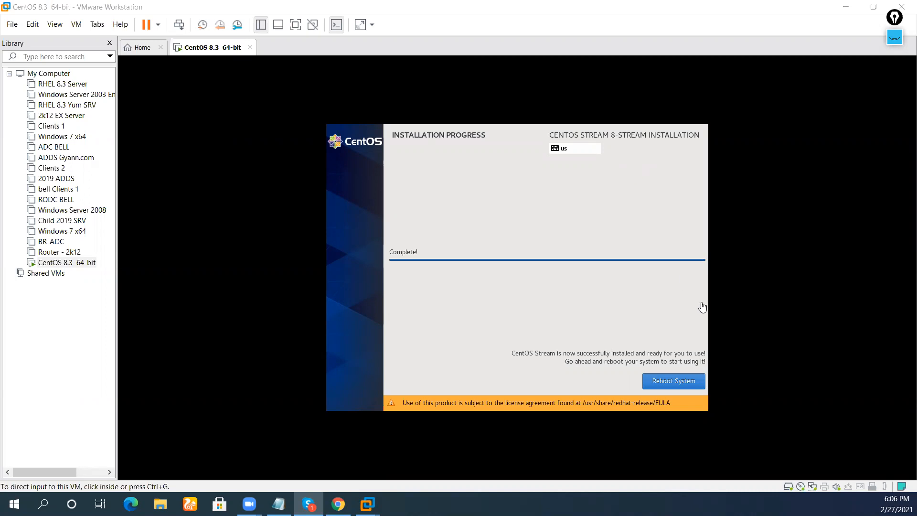
Reboot into the installed system and switch the VM display to full screen.
click(691, 381)
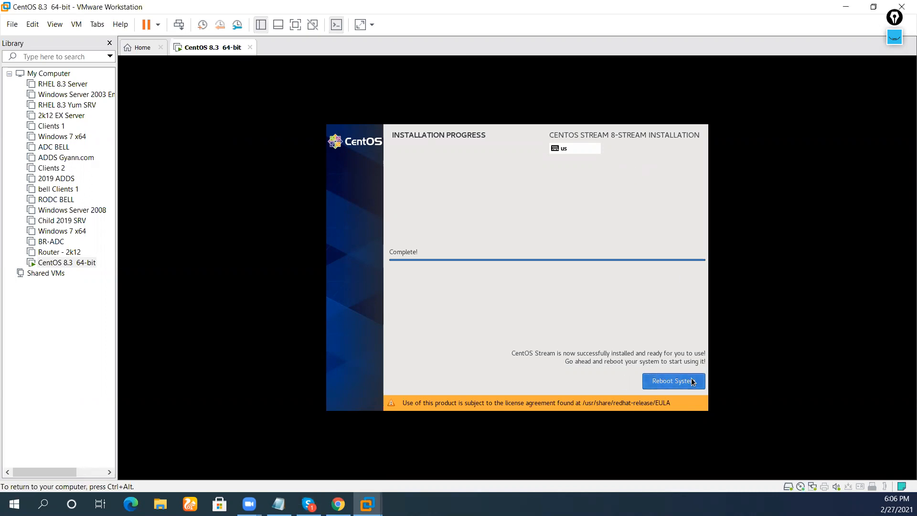
click(695, 382)
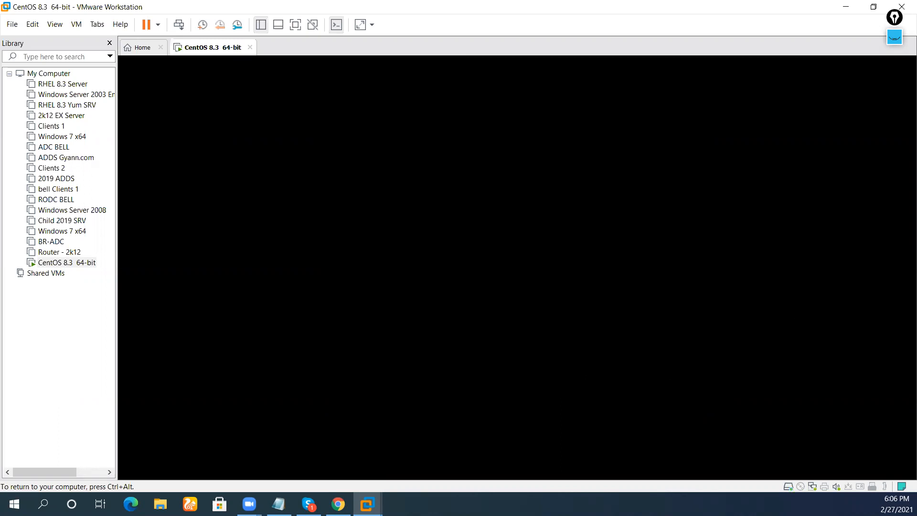
key(ctrl+alt)
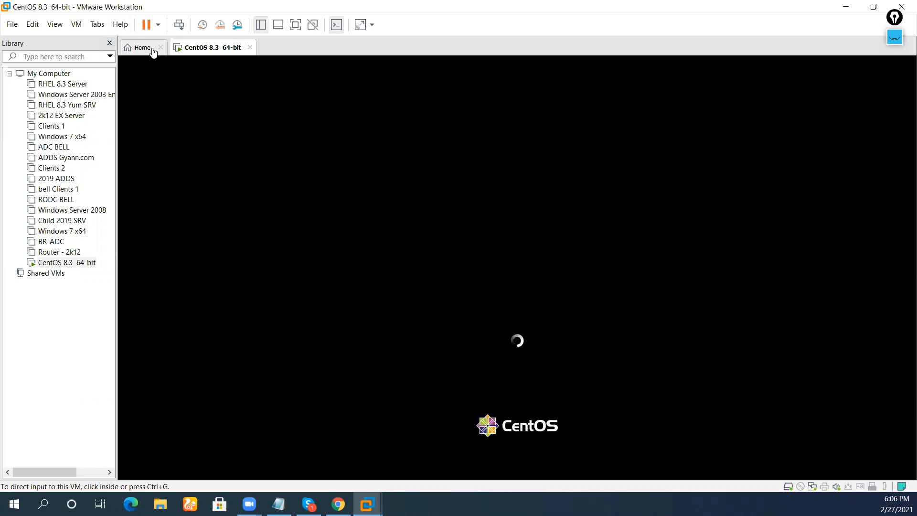
click(76, 24)
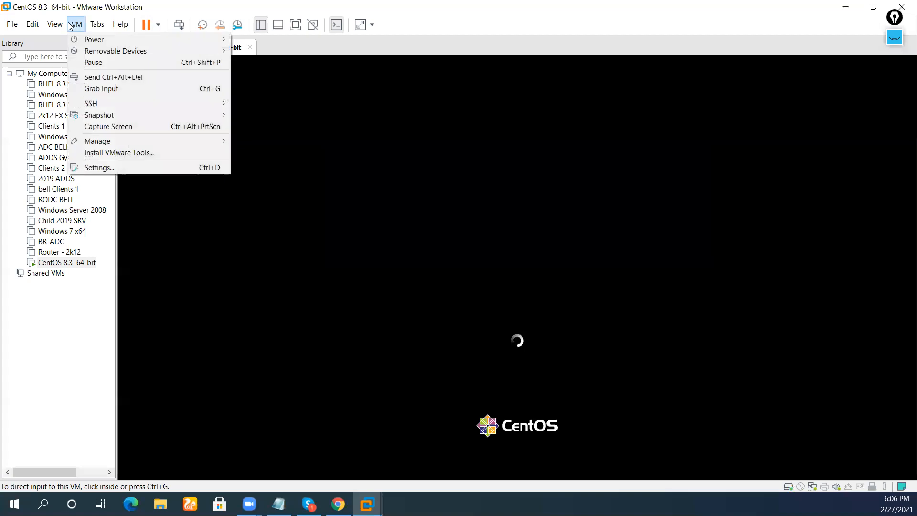
mouse_move(55, 24)
click(66, 39)
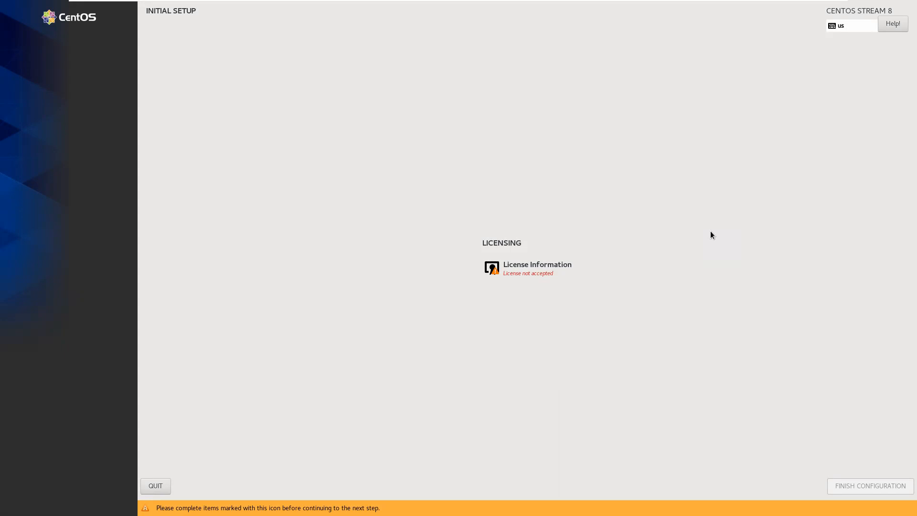
Tick I accept the license agreement under License Information and confirm.
click(530, 274)
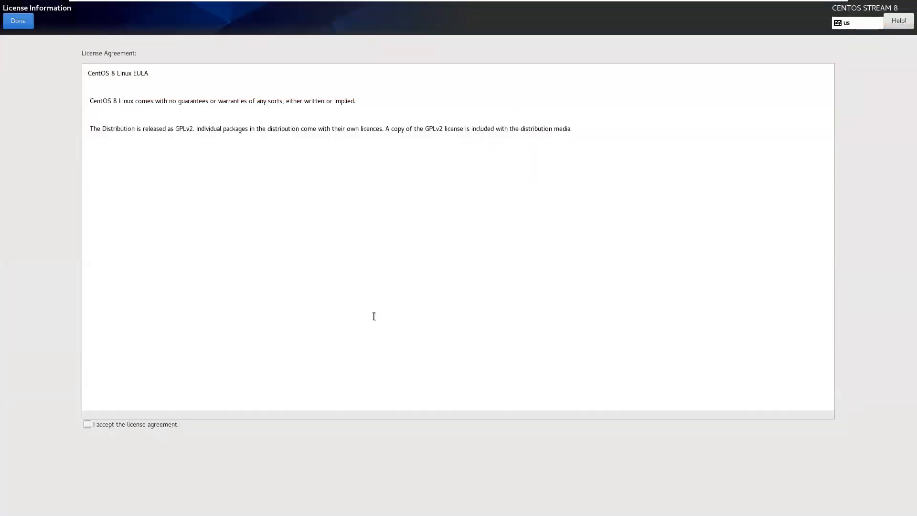
click(110, 424)
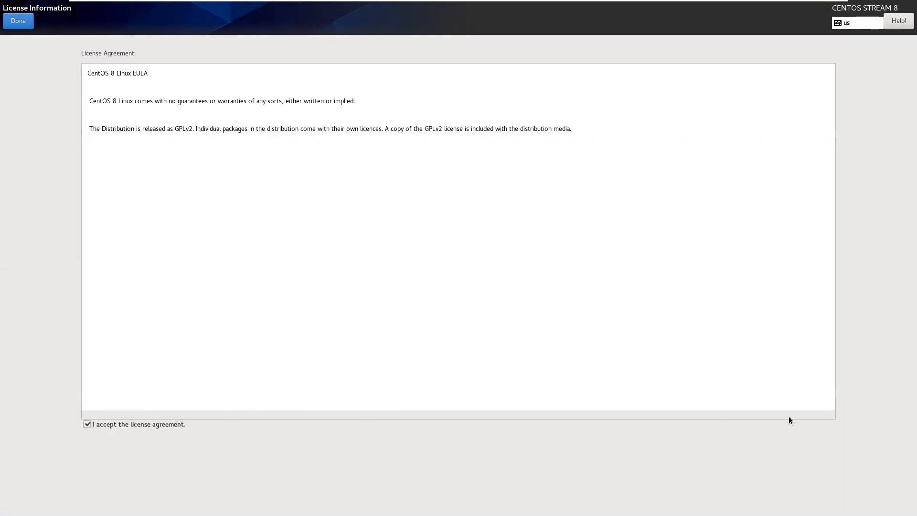
click(26, 27)
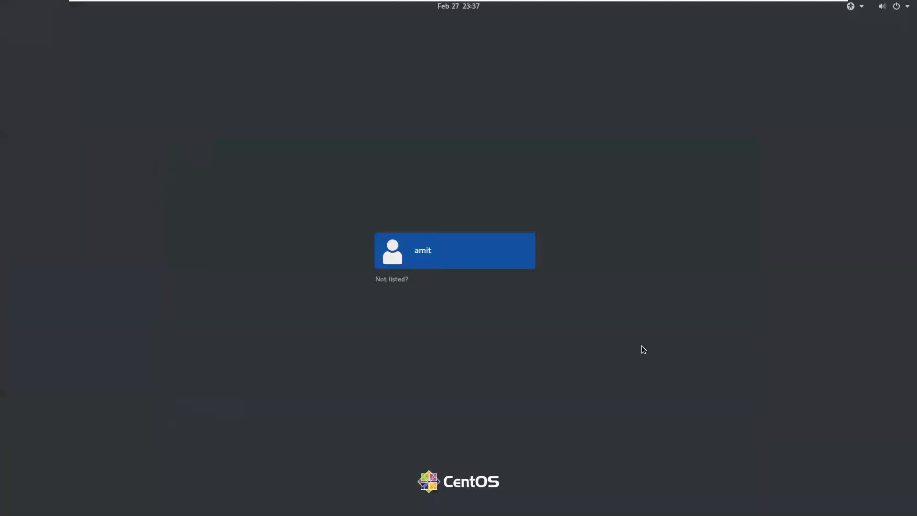
Log in through 'Not listed?' as root, entering the root password.
click(454, 260)
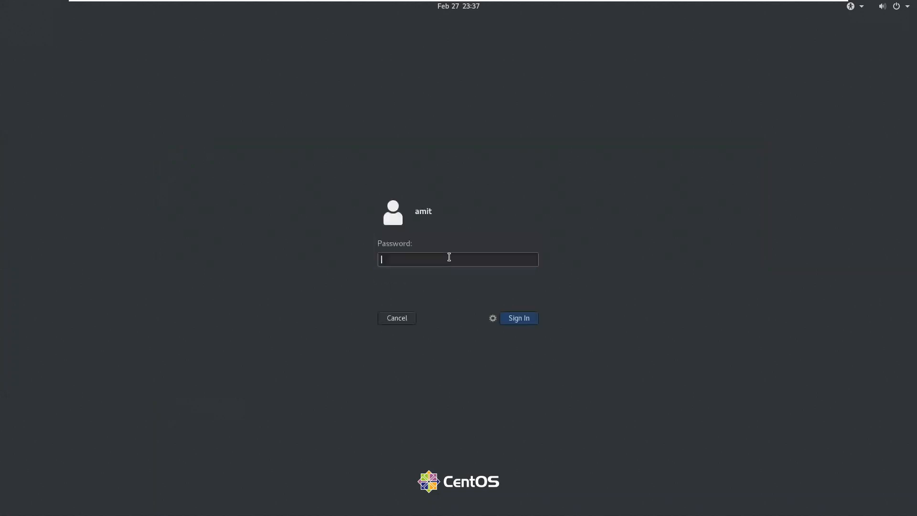
click(404, 319)
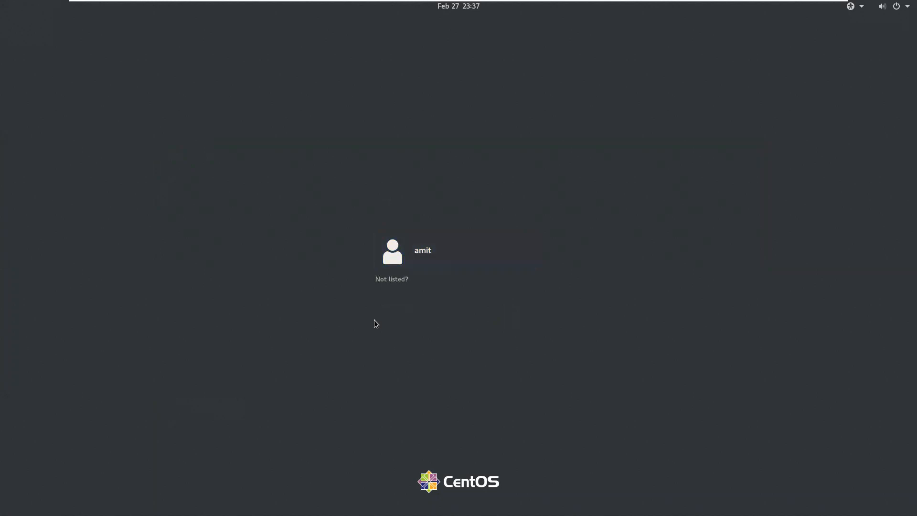
click(398, 281)
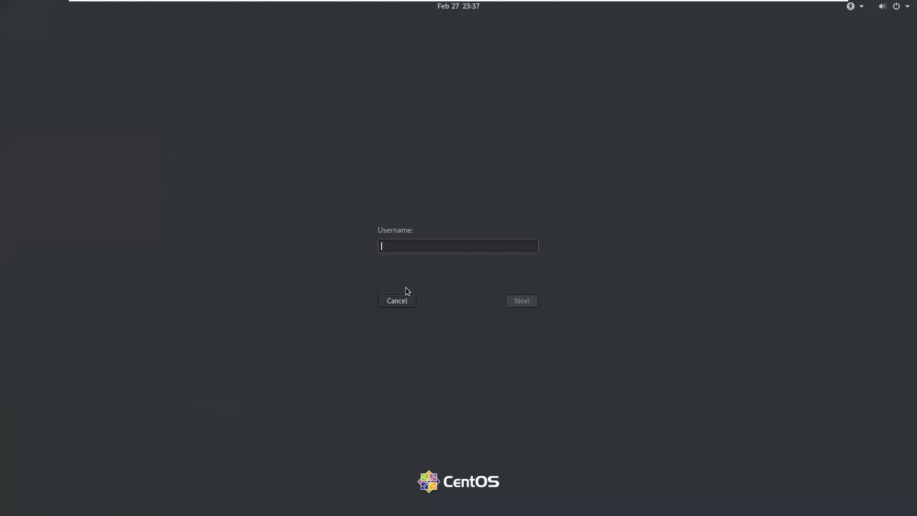
click(406, 304)
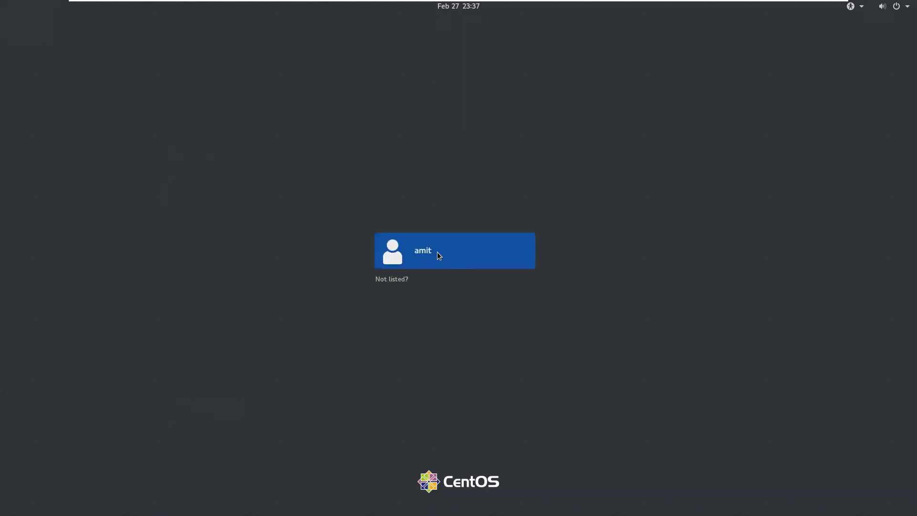
click(405, 279)
text(root)
key(Return)
text(*******)
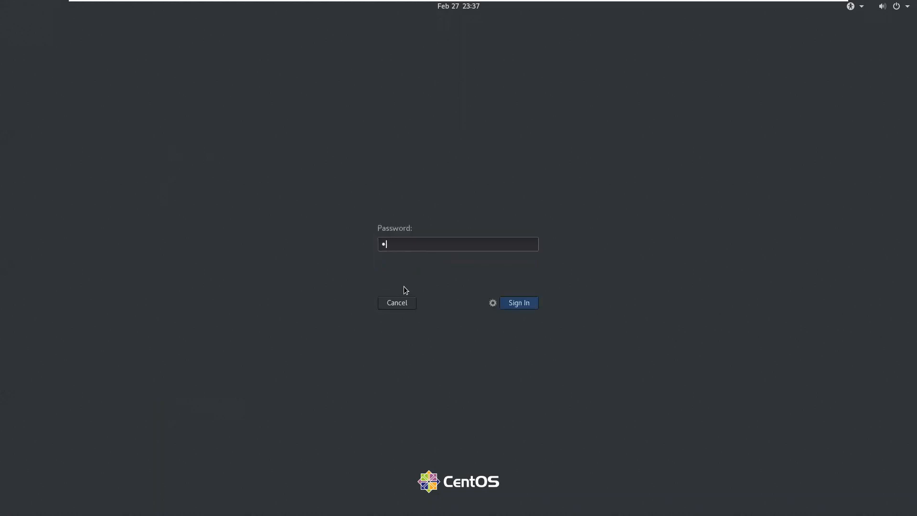
key(Return)
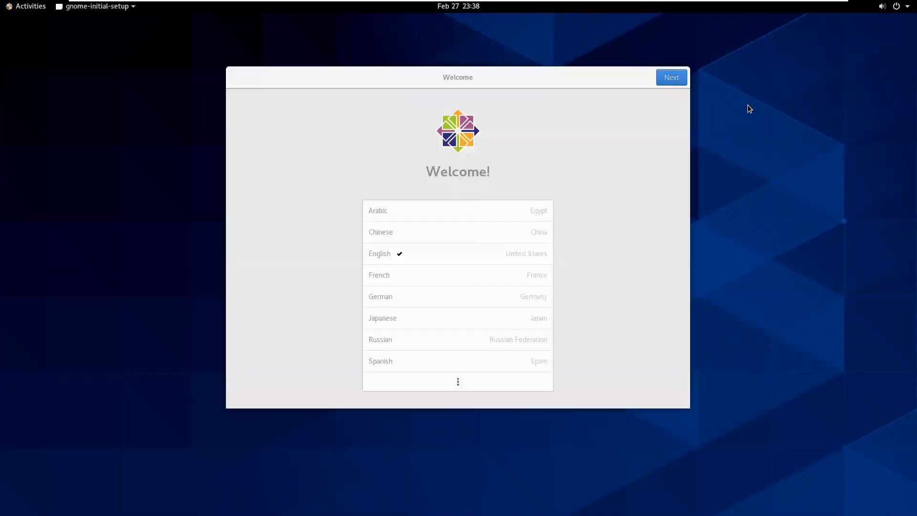
Finish the Welcome setup, skip online accounts, start using CentOS Stream, and close Help.
click(664, 77)
click(664, 76)
click(667, 77)
click(669, 78)
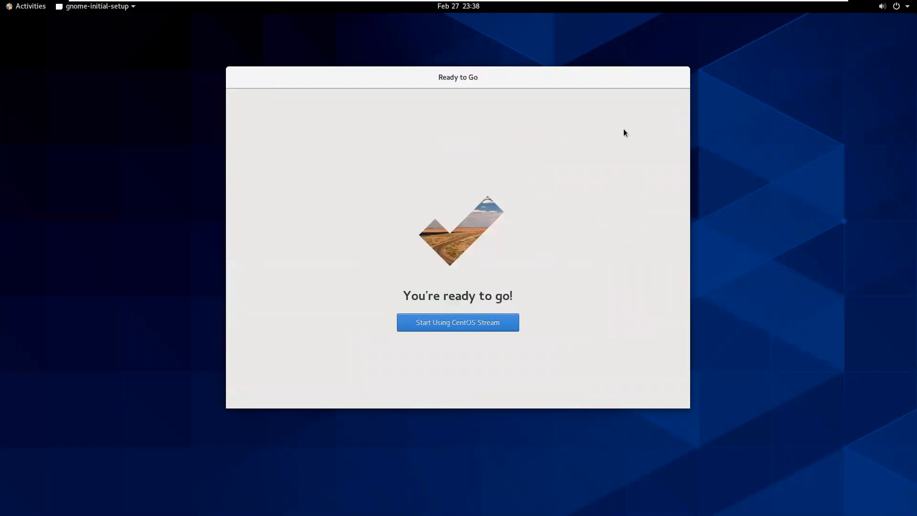
click(516, 319)
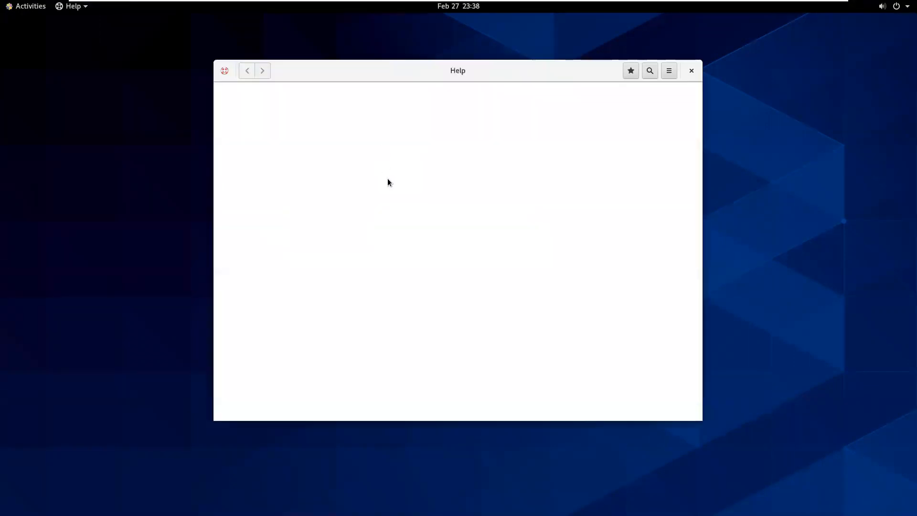
click(692, 71)
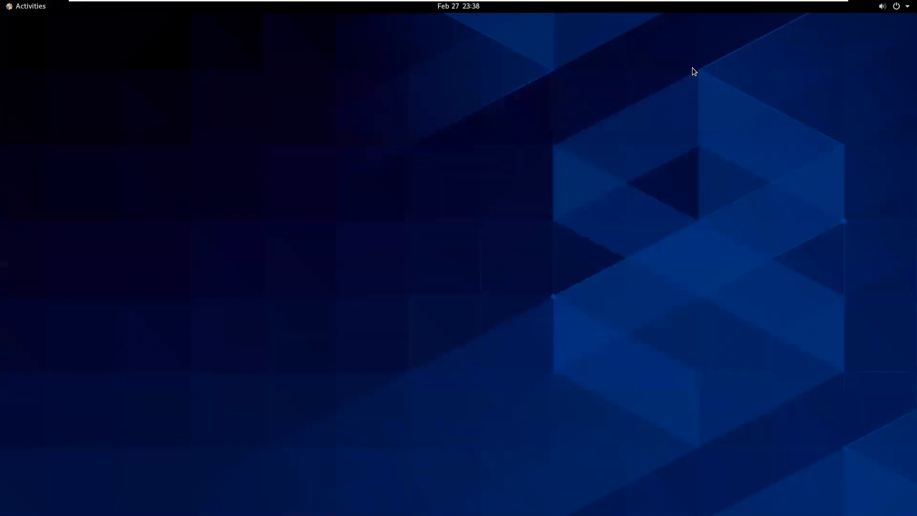
Open Wired Settings from the system menu's Wired Off entry.
click(49, 6)
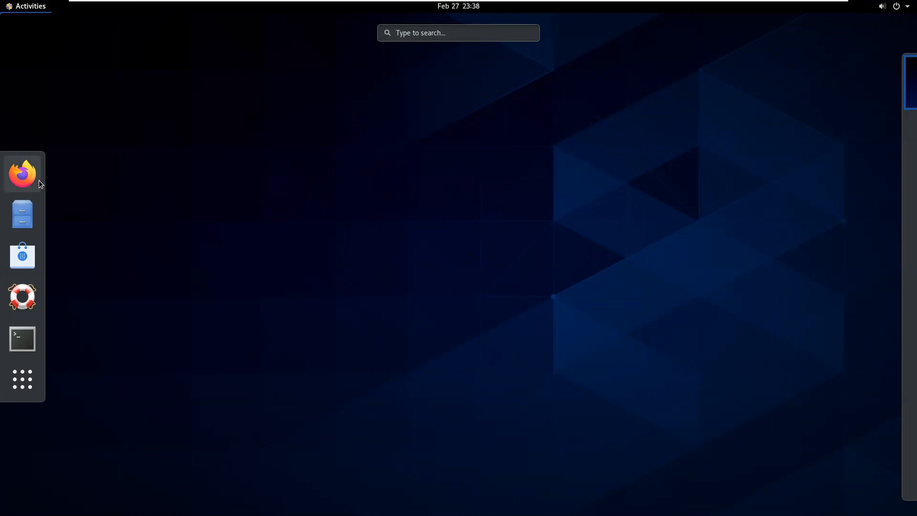
click(669, 97)
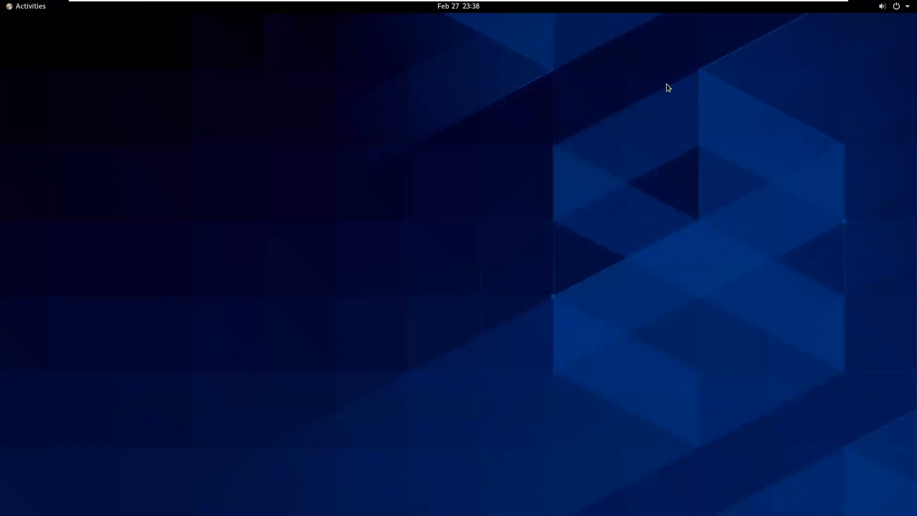
click(890, 7)
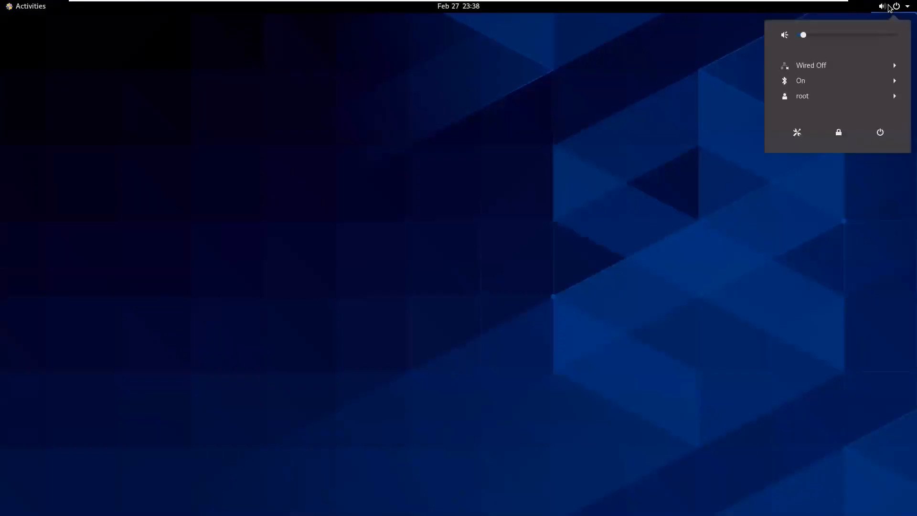
click(876, 66)
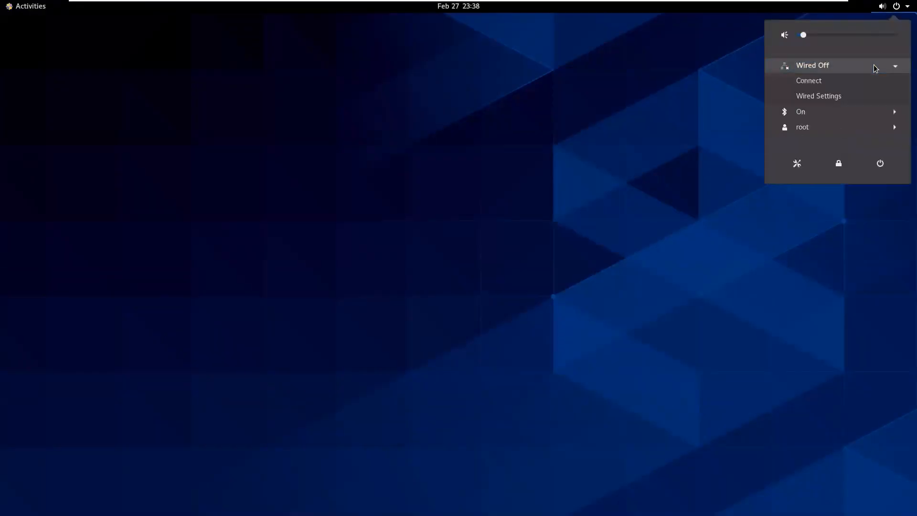
click(853, 97)
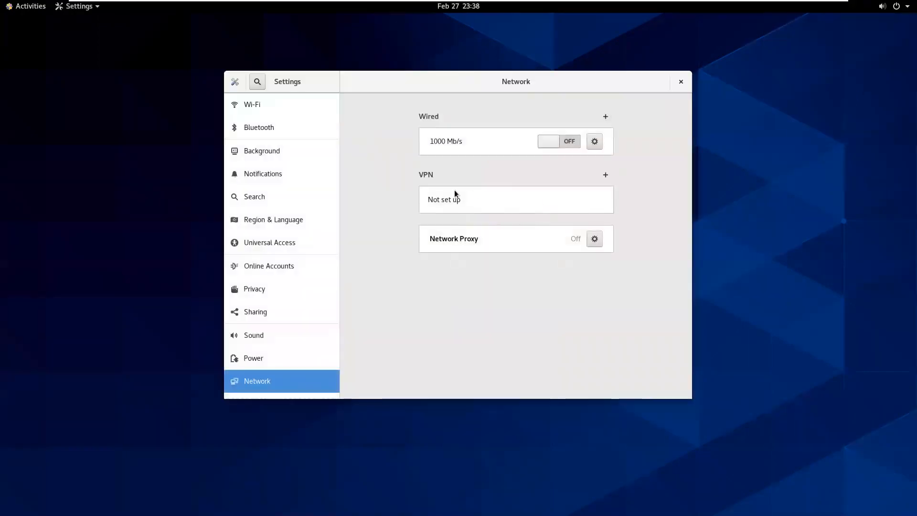
Make the wired connection connect automatically and switch IPv4 to Manual.
click(592, 143)
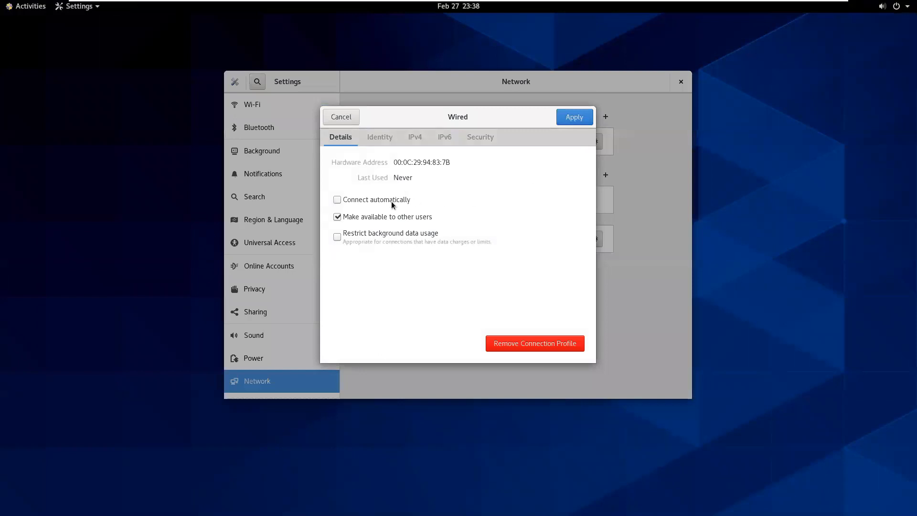
click(338, 199)
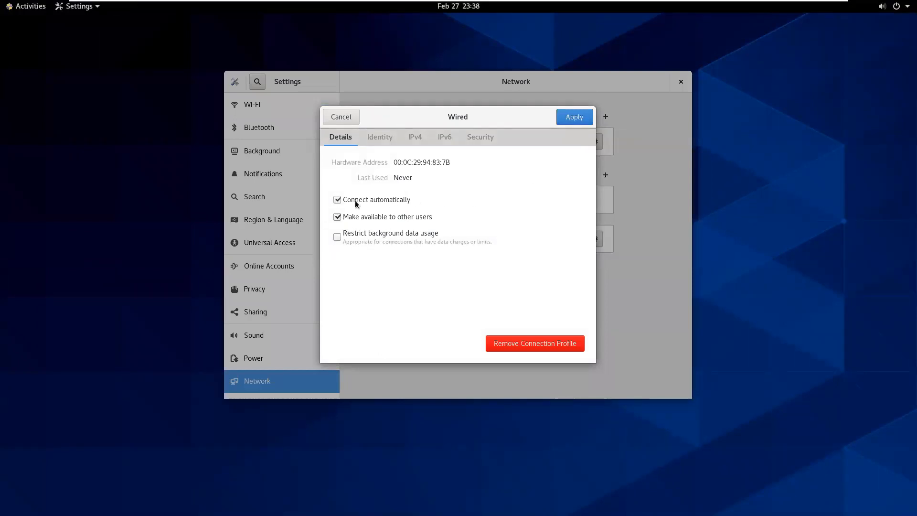
click(425, 139)
click(415, 179)
Enter IPv4 address 192.168.30.50, netmask 24 and gateway 192.168.30.1.
click(385, 229)
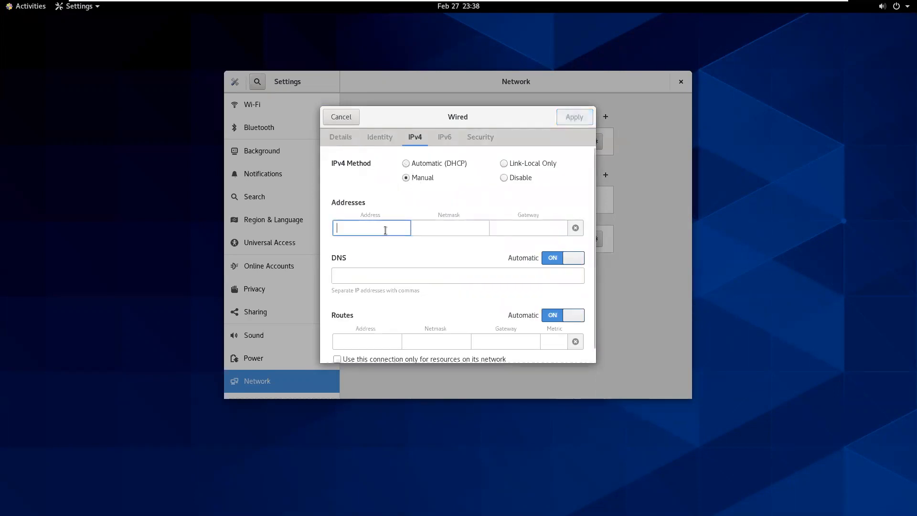
text(192.168.30.)
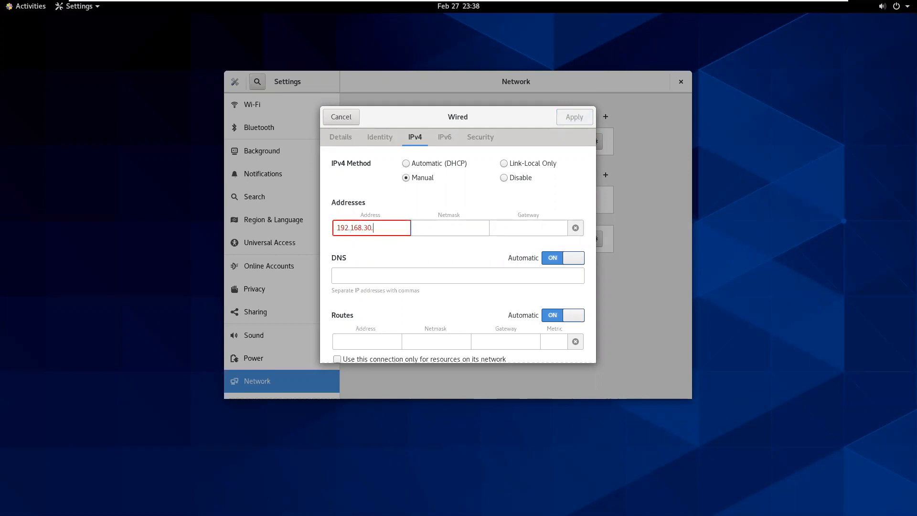
text(34)
key(BackSpace)
key(BackSpace)
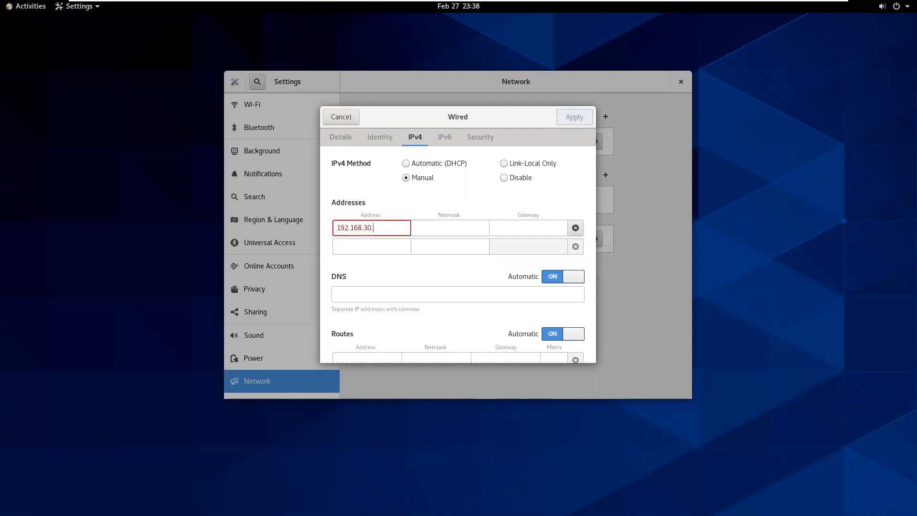
text(50)
key(Tab)
text(24)
key(Tab)
text(1)
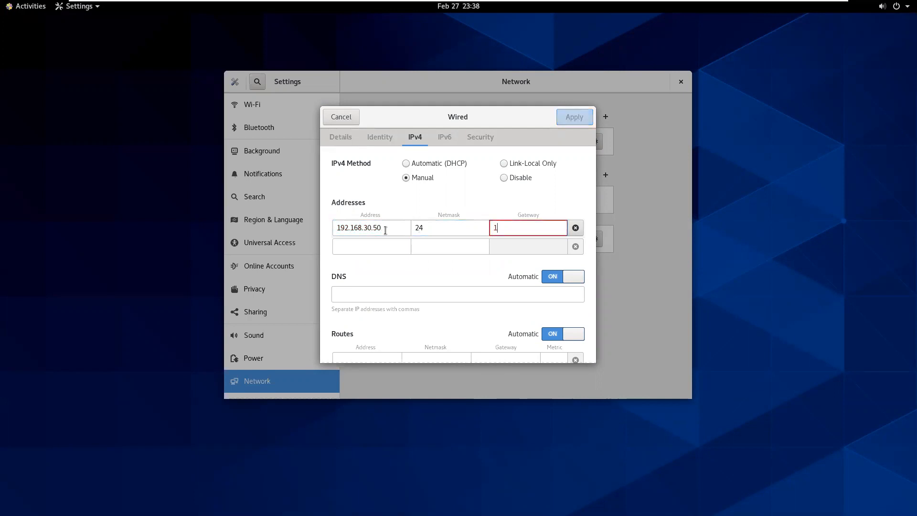
text(92.168.30.1)
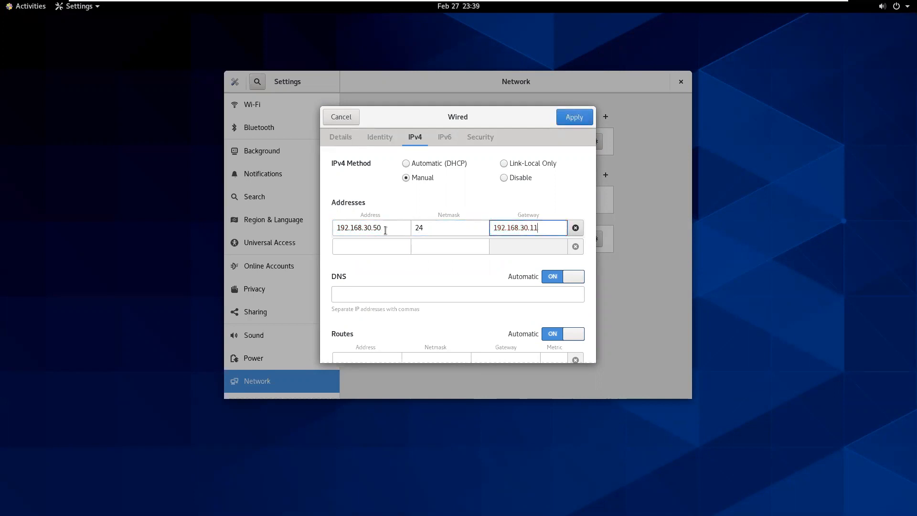
key(Tab)
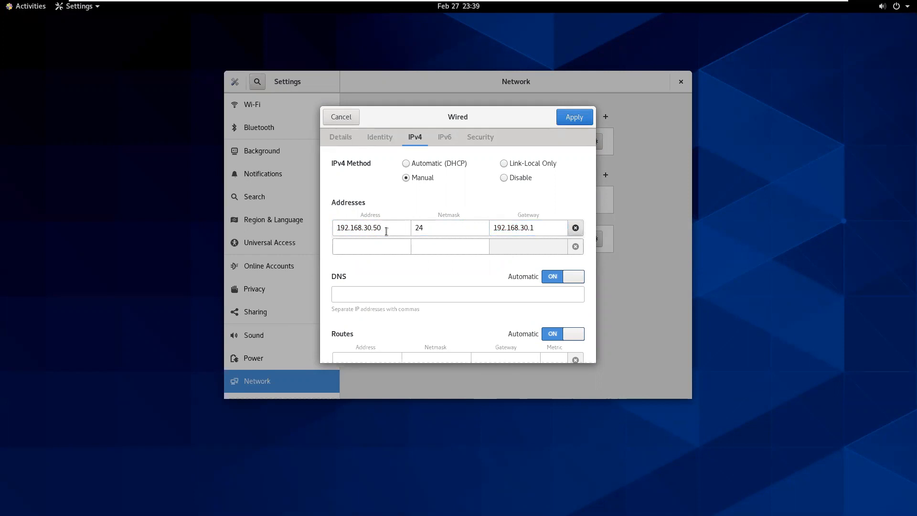
Set DNS servers 8.8.8.8 and 192.168.30.1 and apply the settings.
click(408, 300)
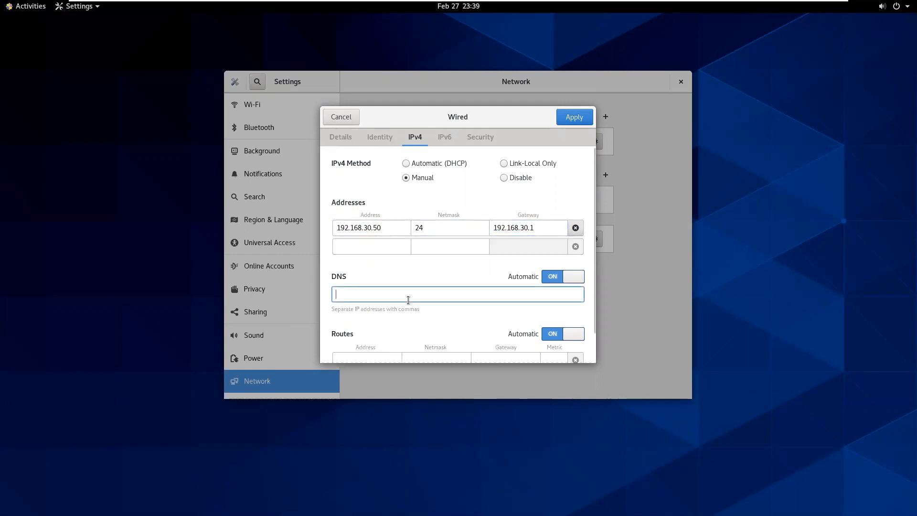
text(8.)
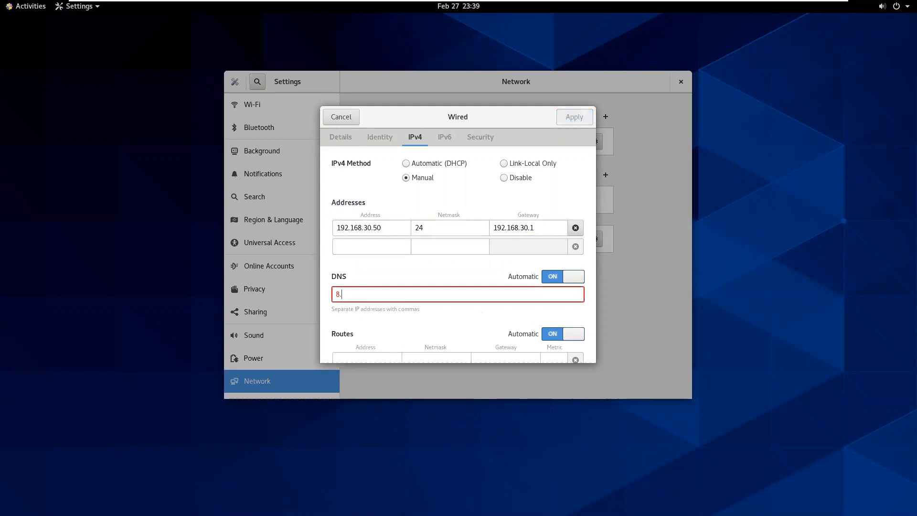
text(8.8.8,1)
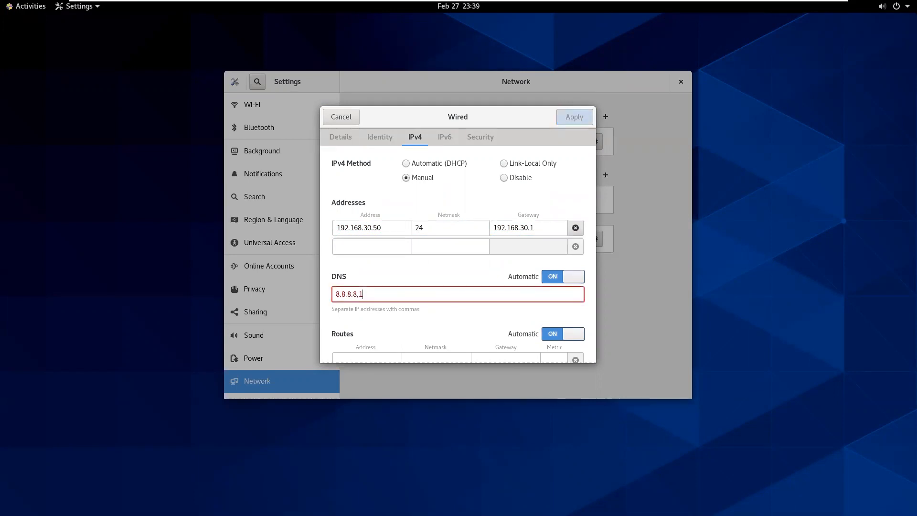
text(92.168.30.1)
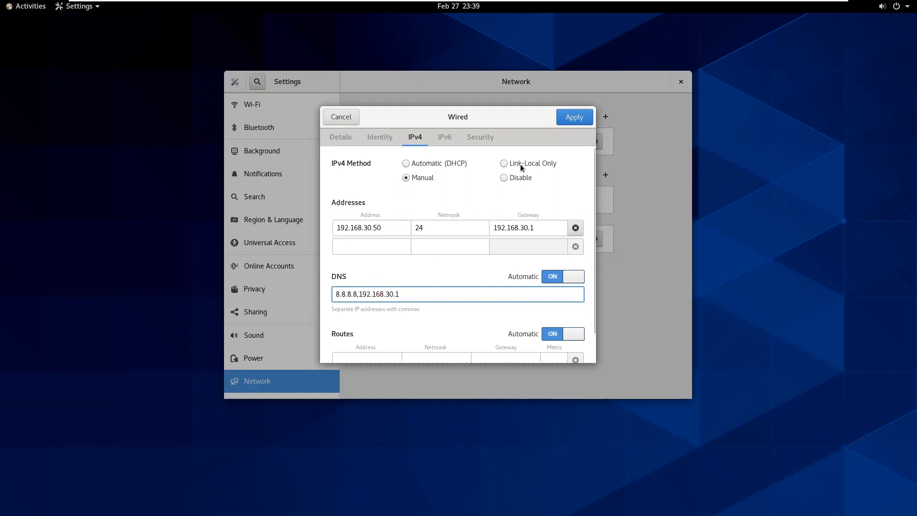
click(559, 123)
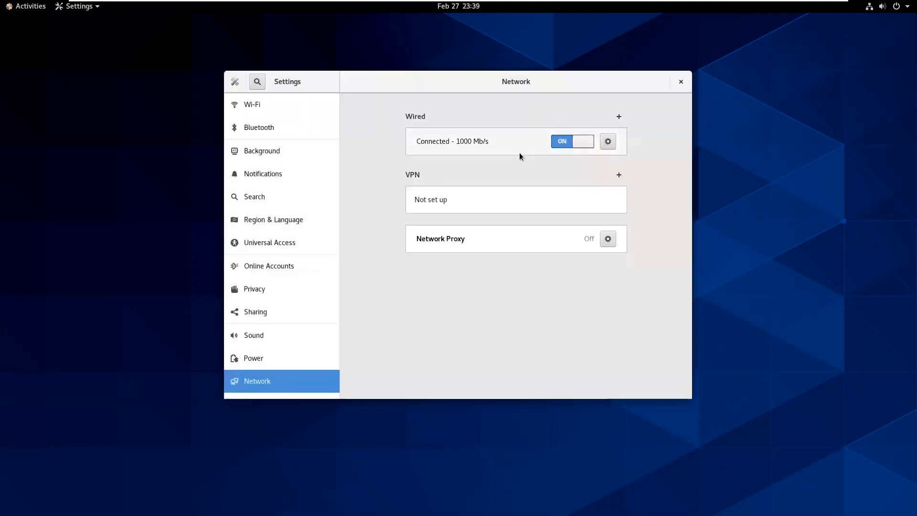
Close the network settings and launch Terminal from Activities.
click(682, 81)
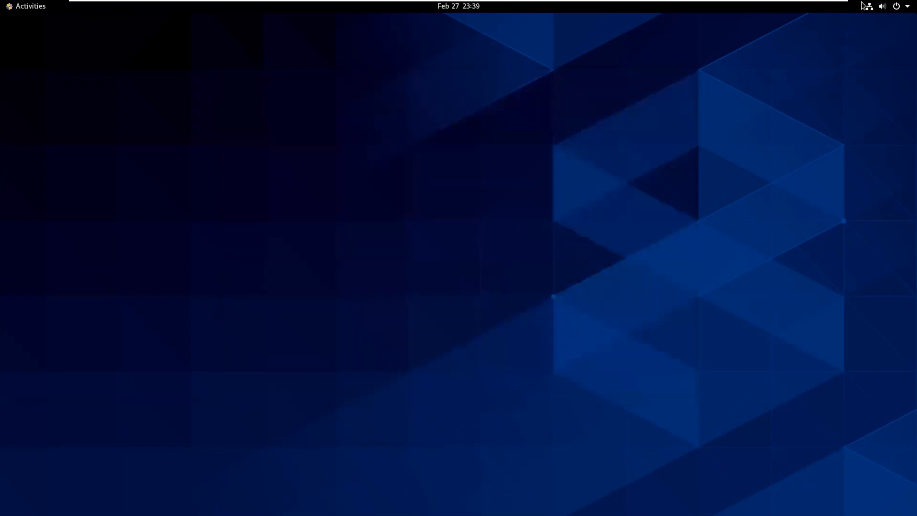
click(889, 6)
click(643, 113)
click(29, 6)
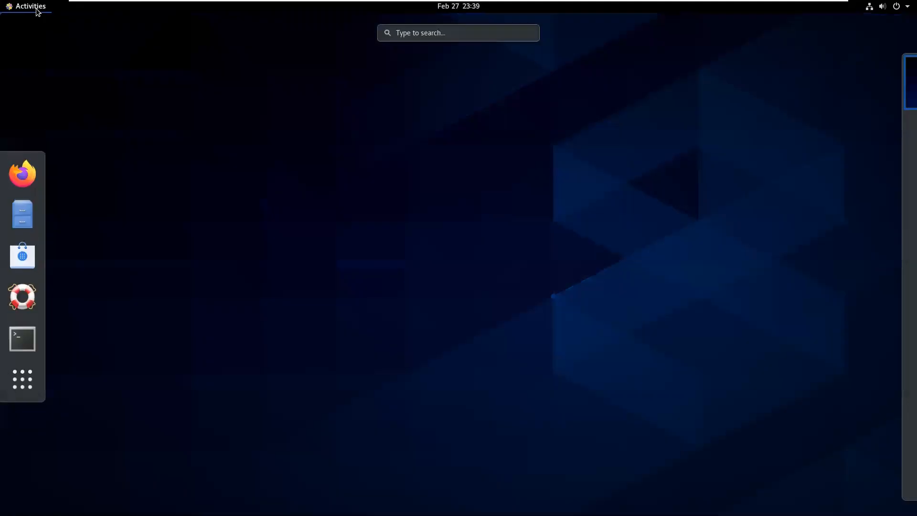
click(20, 337)
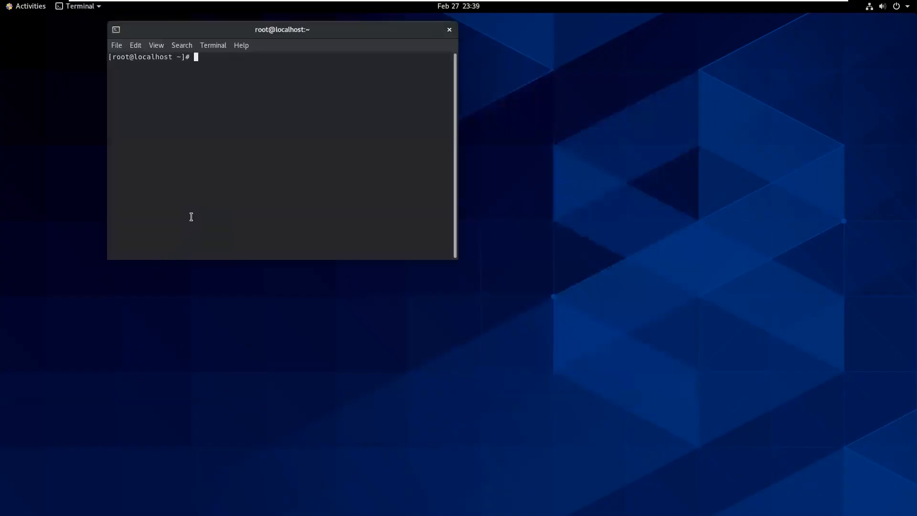
Enlarge the terminal text and look up google.com with dig.
key(ctrl+plus)
key(ctrl+plus)
key(ctrl+plus)
key(Return)
key(Return)
key(Return)
key(Return)
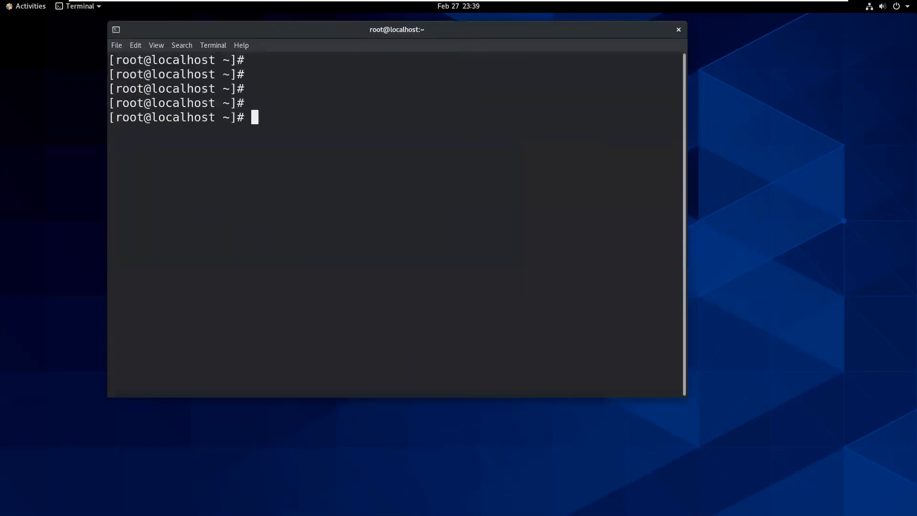
text(dig google.com)
key(Return)
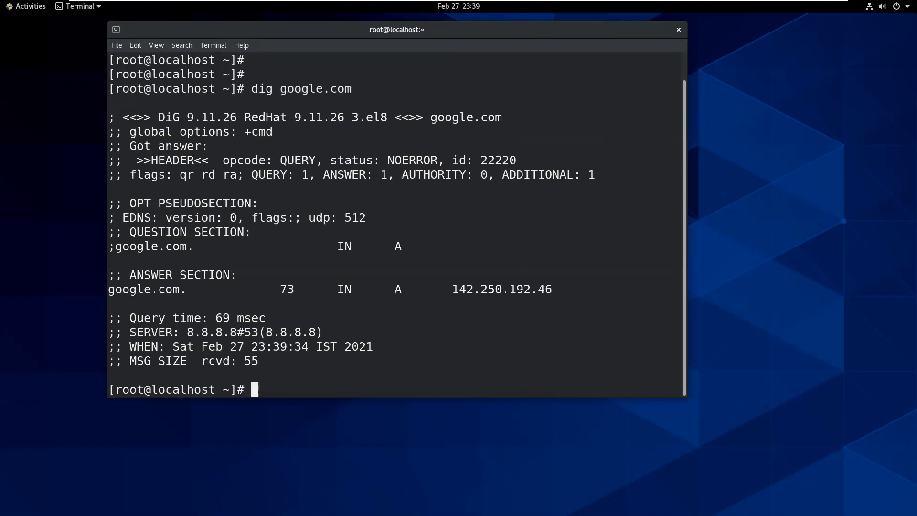
Ping google.com in a maximized window, stopping with Ctrl+C to see 0% loss.
key(Return)
key(Return)
key(Return)
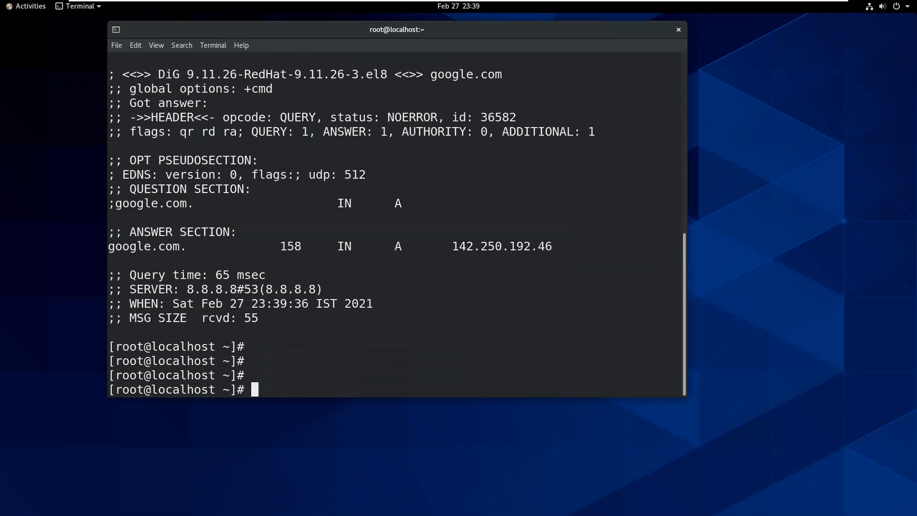
text(ping goog)
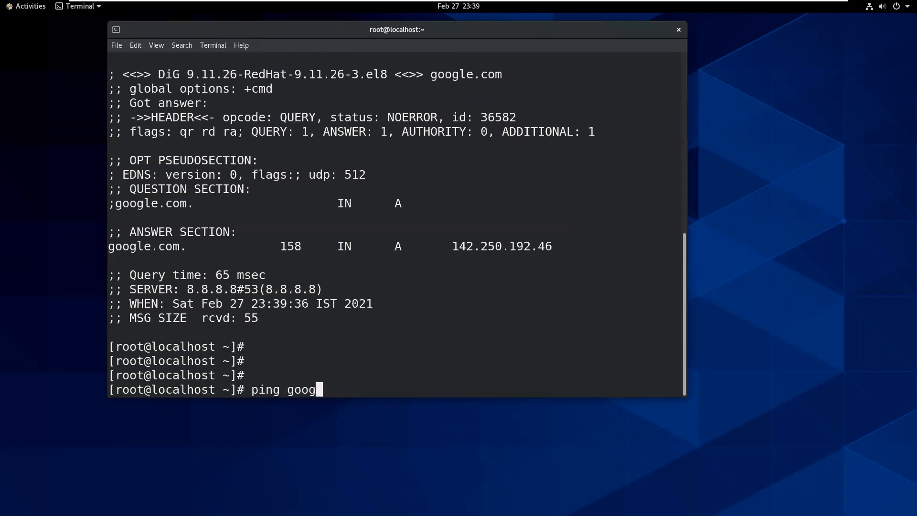
text(le.com)
key(Return)
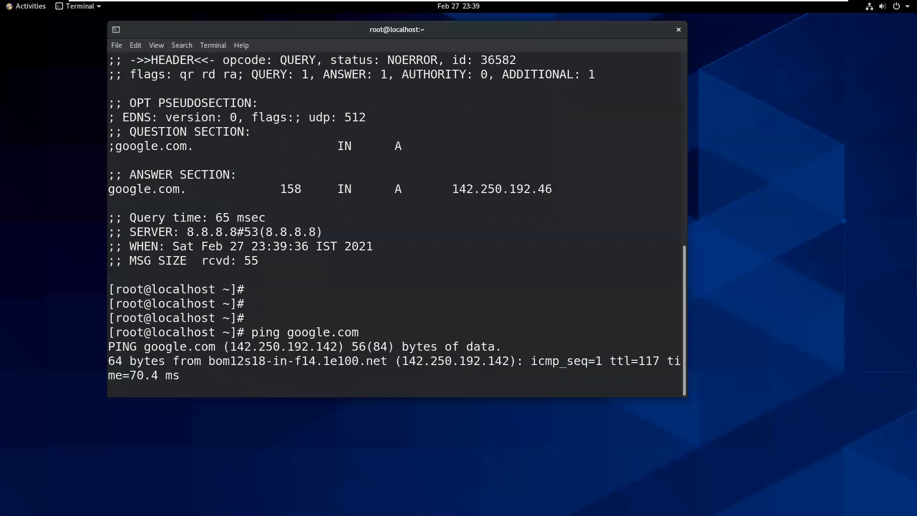
key(ctrl+minus)
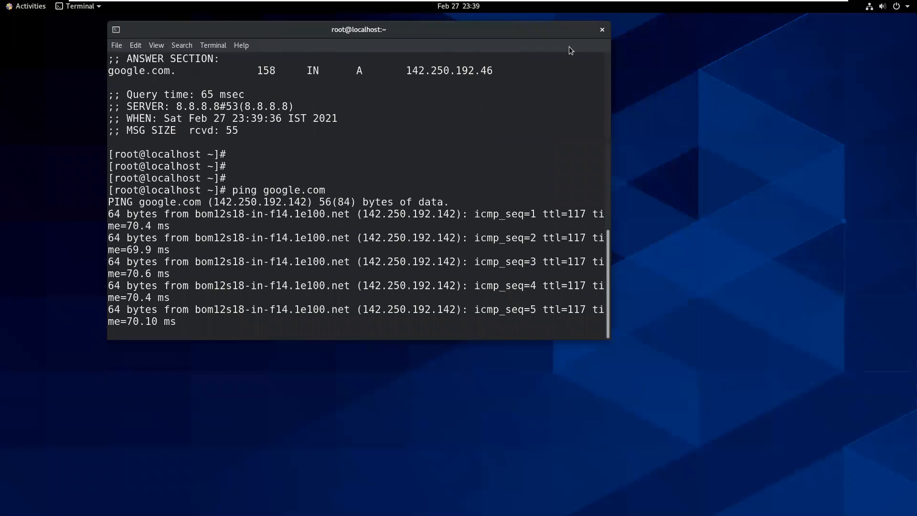
double_click(551, 32)
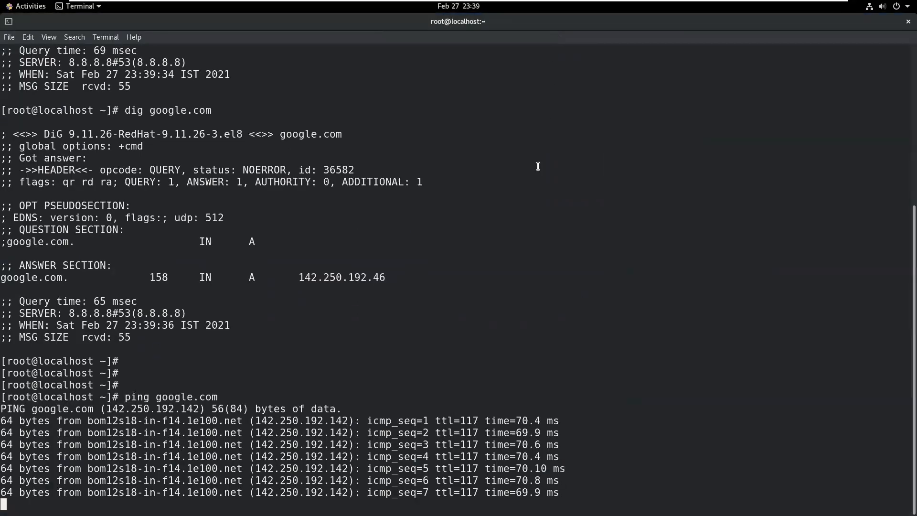
key(ctrl+c)
key(Return)
key(Return)
key(Return)
key(Return)
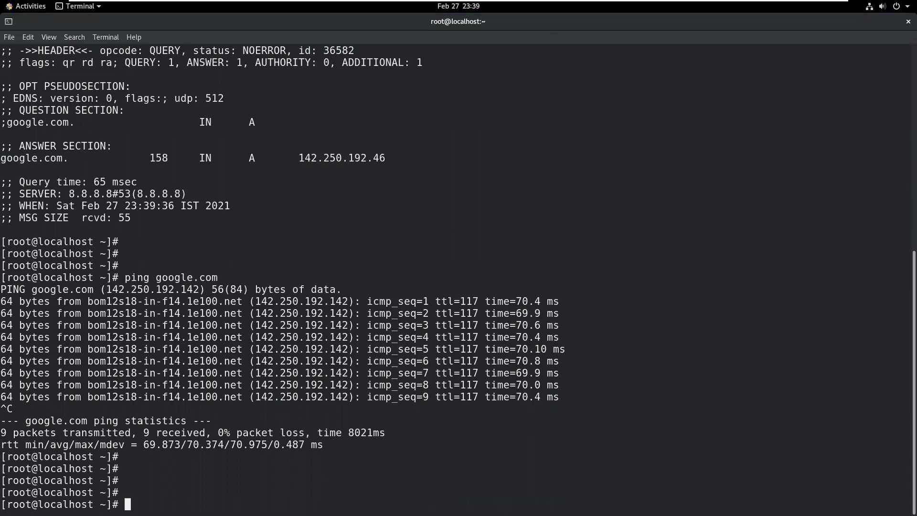
Run hostnamectl to review the current localhost.localdomain hostname and host details.
text(hostnamc)
key(BackSpace)
text(ectl)
key(Return)
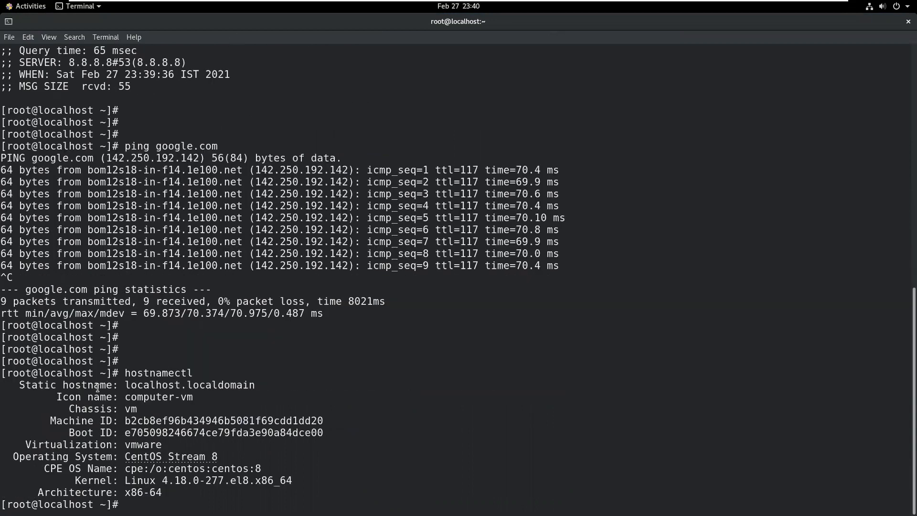
drag(58, 397, 234, 409)
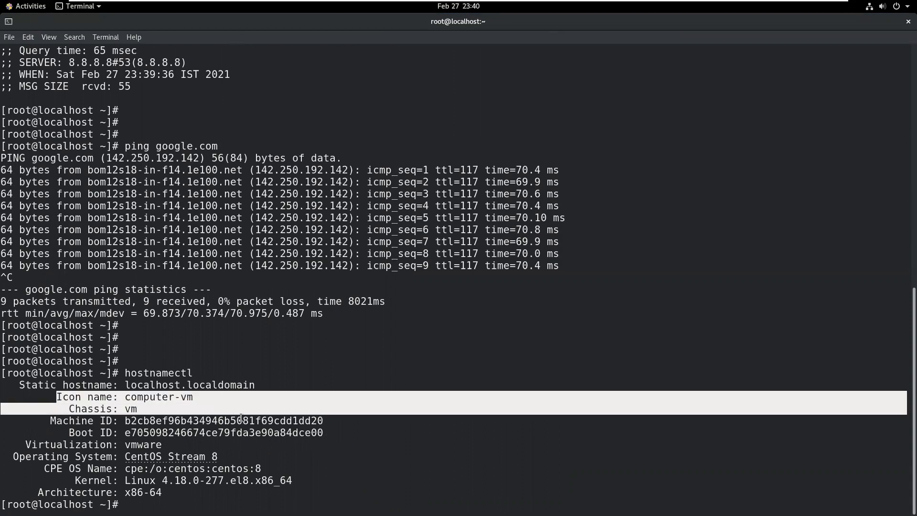
click(273, 434)
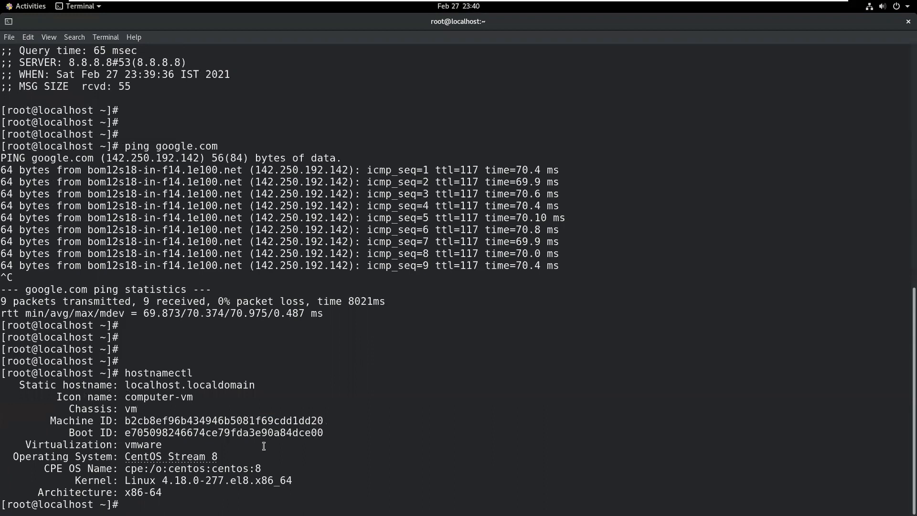
drag(253, 448, 324, 478)
click(324, 478)
drag(162, 492, 124, 483)
click(144, 475)
List the network interfaces and addresses with ifconfig.
text(hostnamectl set)
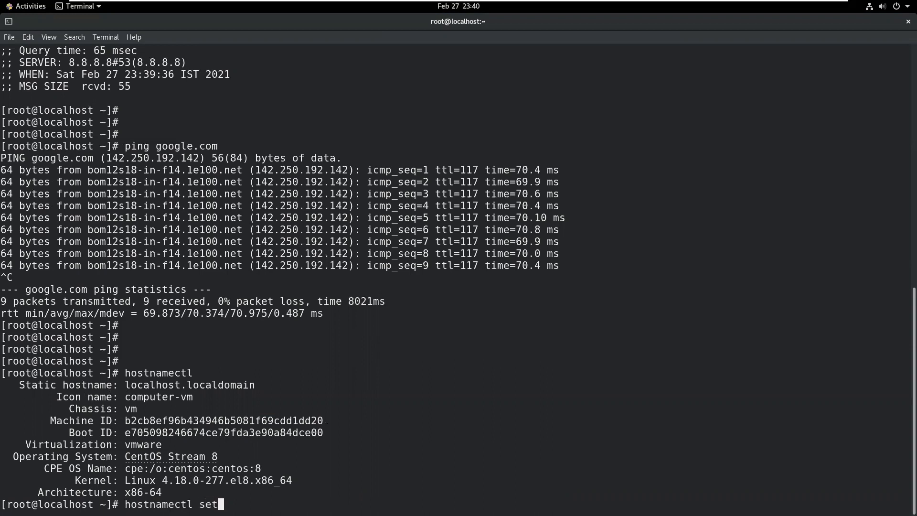
text(-hostname)
text(station)
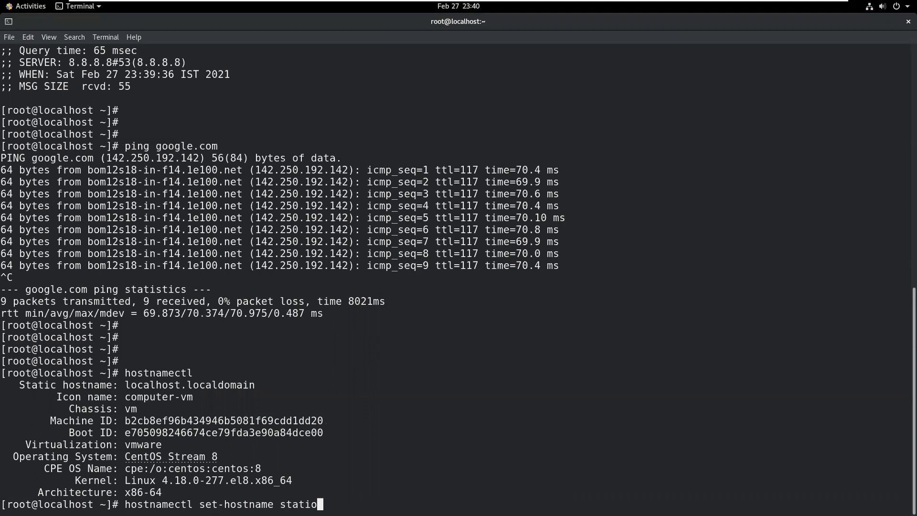
key(BackSpace)
key(BackSpace)
key(BackSpace)
key(BackSpace)
key(BackSpace)
key(BackSpace)
key(BackSpace)
key(BackSpace)
key(BackSpace)
key(BackSpace)
key(BackSpace)
key(BackSpace)
key(BackSpace)
key(BackSpace)
key(BackSpace)
key(BackSpace)
key(BackSpace)
key(BackSpace)
key(BackSpace)
key(BackSpace)
text(ifconfig)
key(Return)
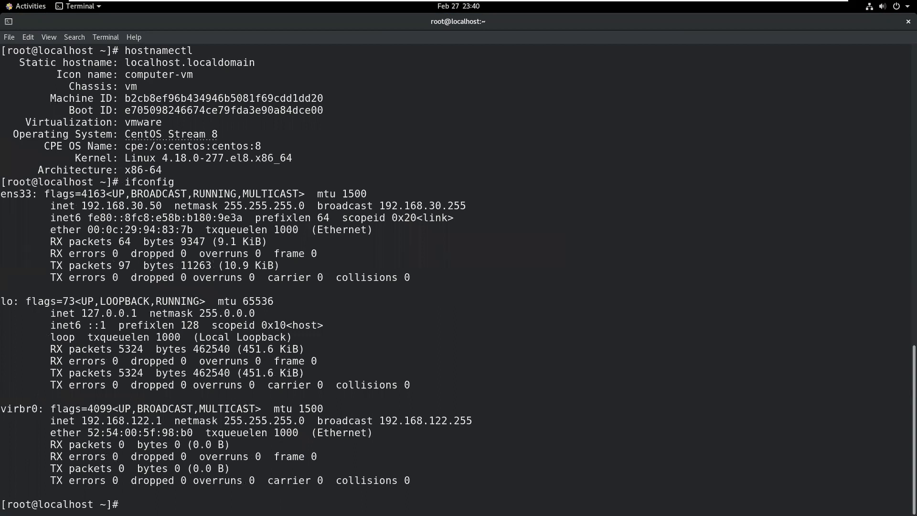
Set the hostname to station50.example.com with hostnamectl set-hostname.
key(Up)
key(Up)
text(set-)
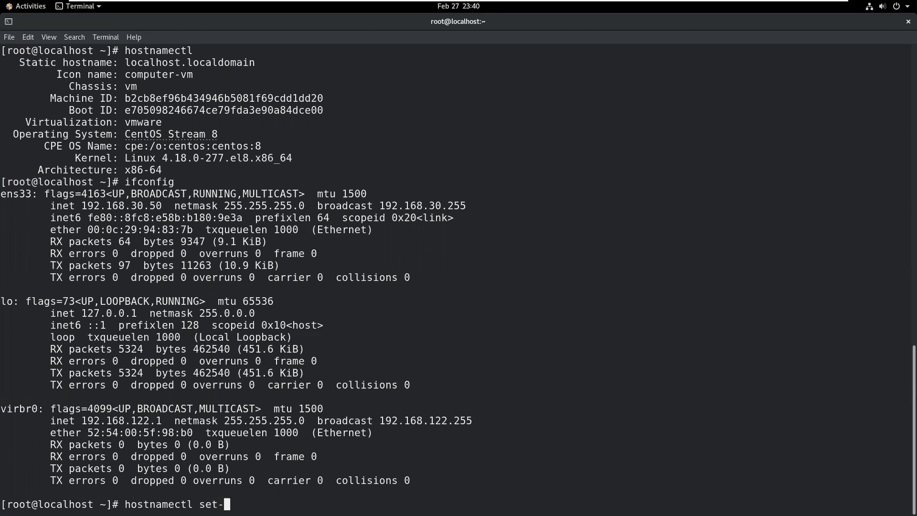
text(hostname stati)
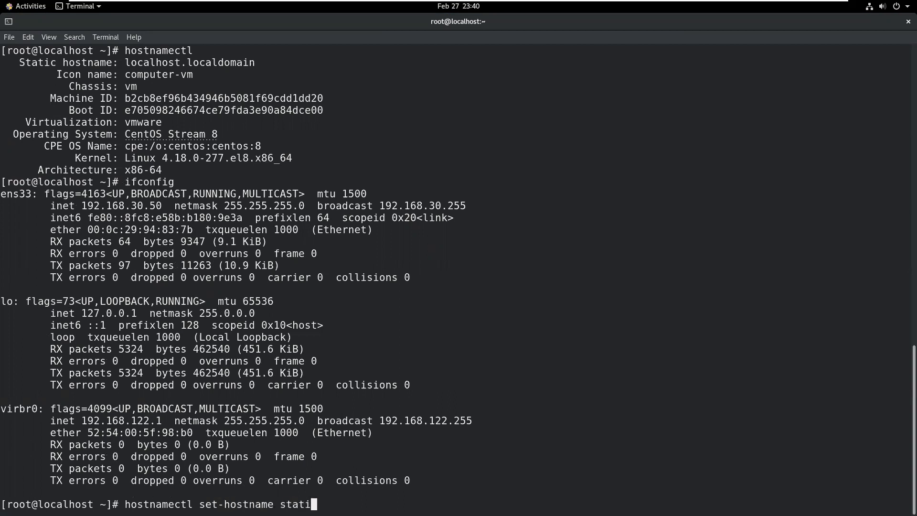
text(on50.example.com)
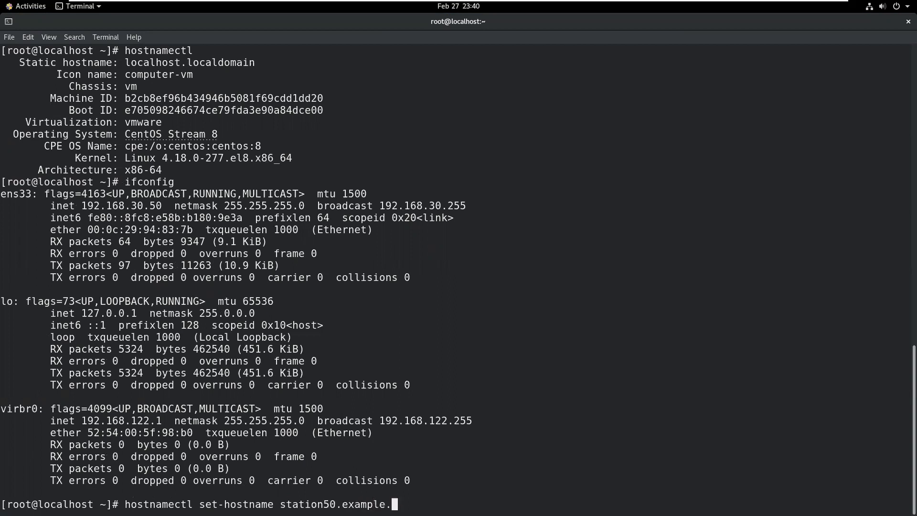
key(Return)
Rerun hostnamectl to confirm the static hostname is now station50.example.com.
key(Return)
key(Return)
key(Return)
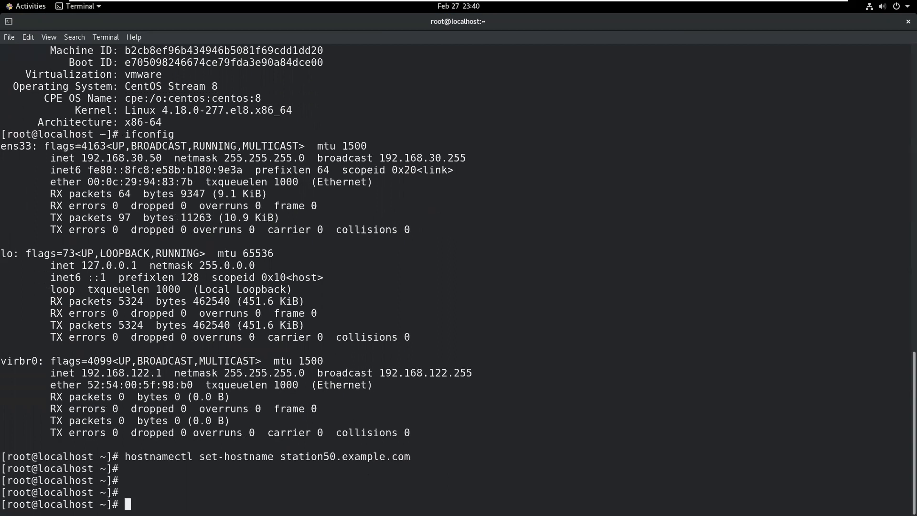
text(ifconfig)
key(Up)
key(Up)
key(Up)
key(Return)
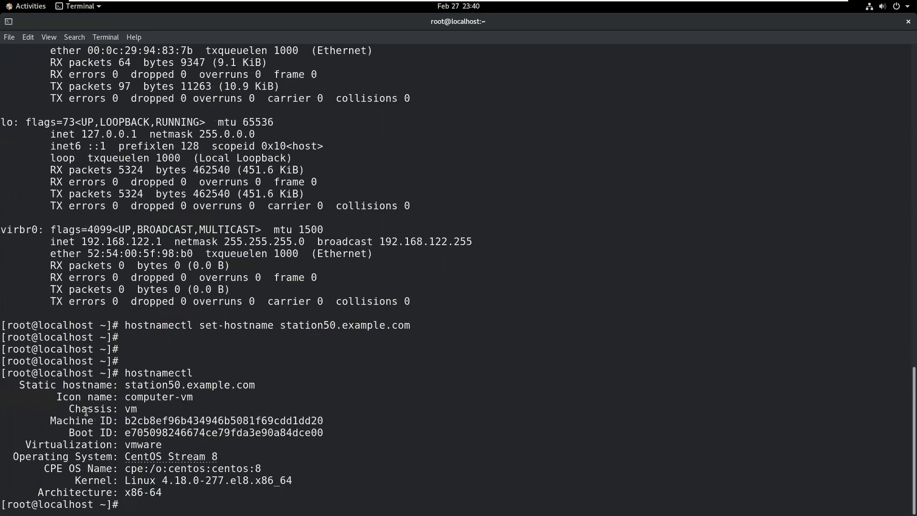
drag(128, 386, 415, 384)
click(407, 399)
drag(103, 504, 7, 504)
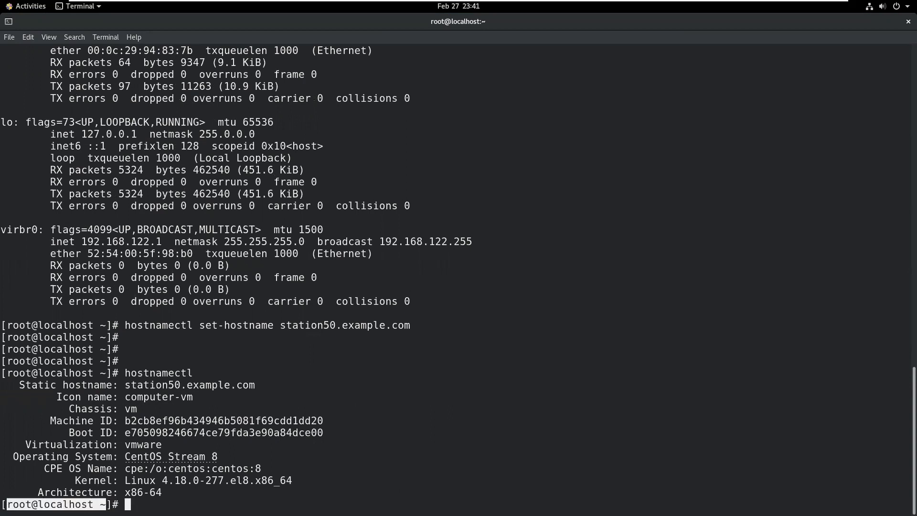
click(211, 469)
Close the terminal and open a fresh one whose prompt shows station50.
click(907, 22)
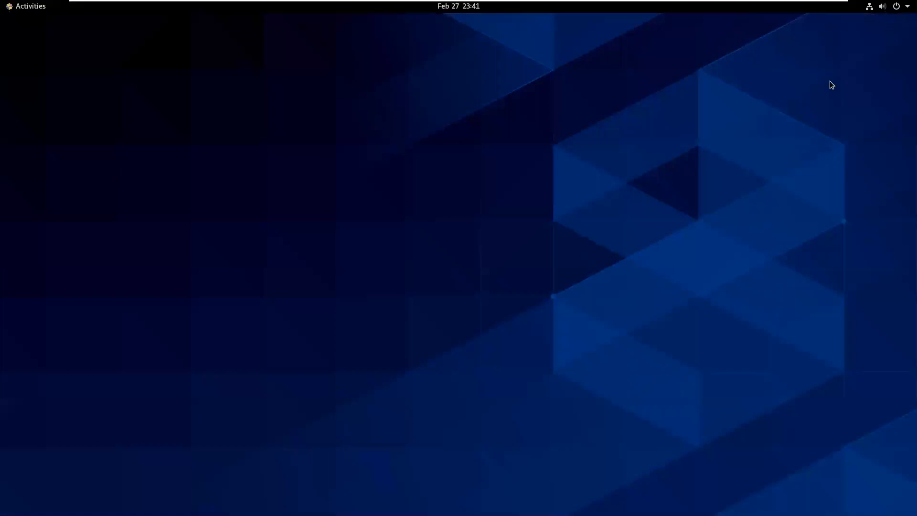
click(26, 9)
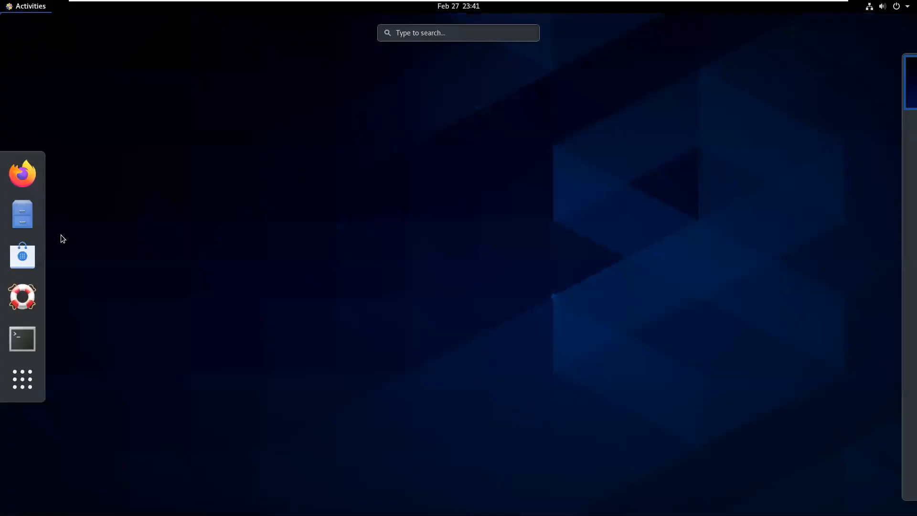
click(27, 338)
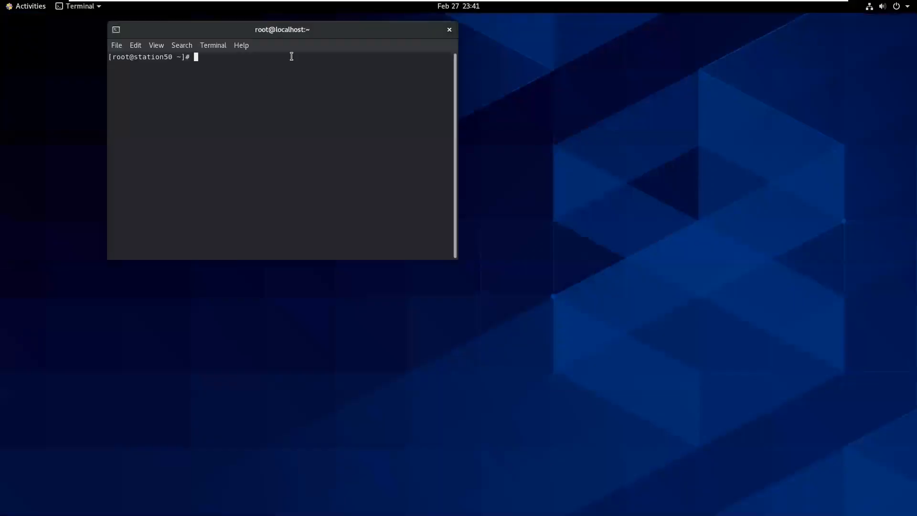
key(ctrl+plus)
key(ctrl+plus)
key(Return)
key(Return)
key(Return)
key(Return)
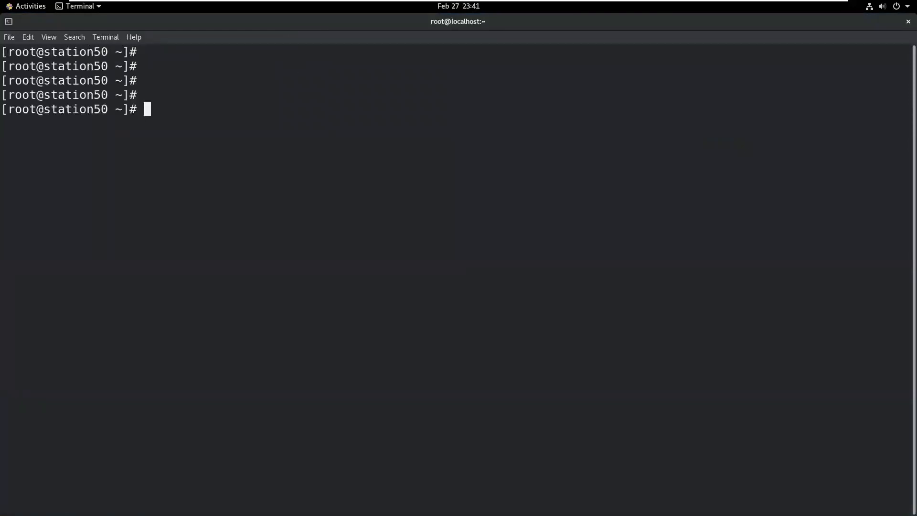
Create the new user account with useradd -c and the user's full name.
key(Return)
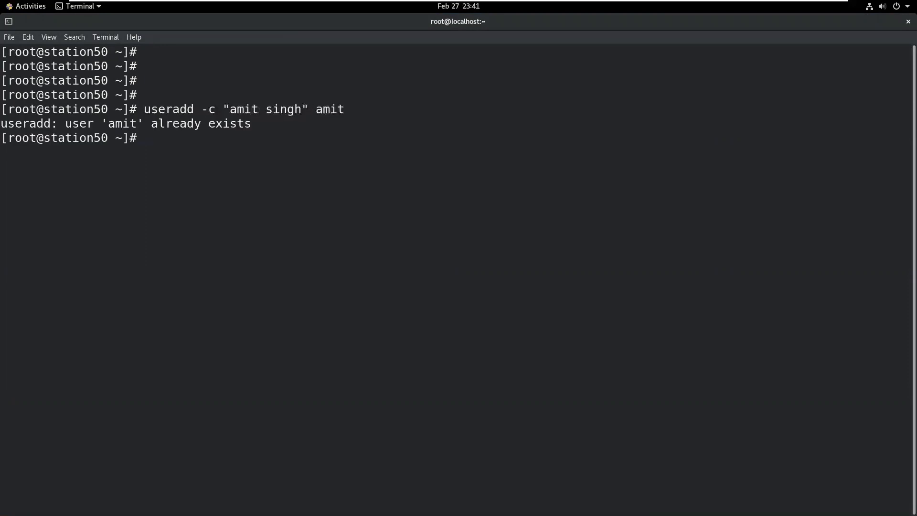
key(Return)
text(useradd -c )
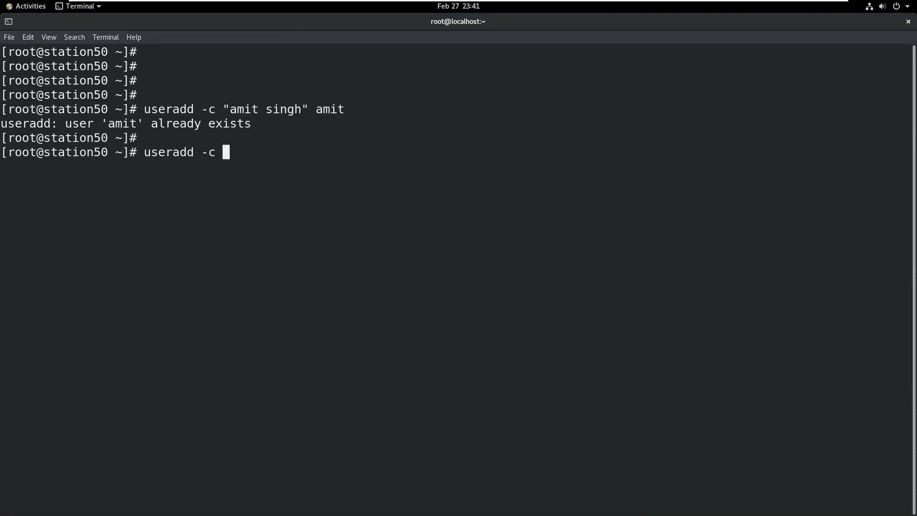
key(Return)
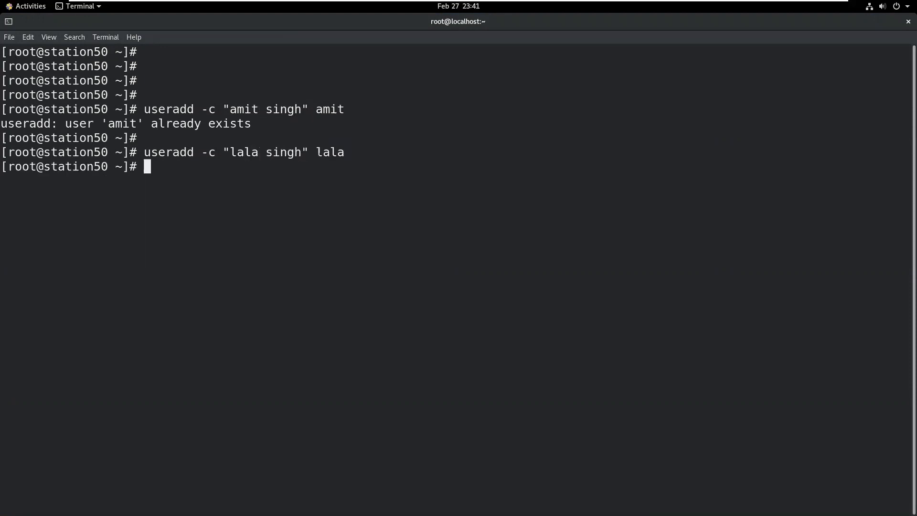
Set the new user's password with passwd, then list /etc/shadow.
text(passwd lala)
key(Return)
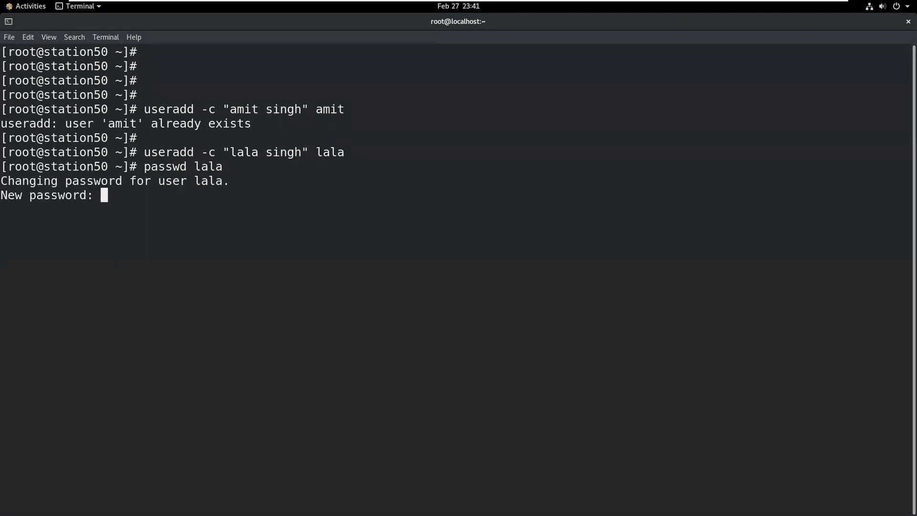
key(Return)
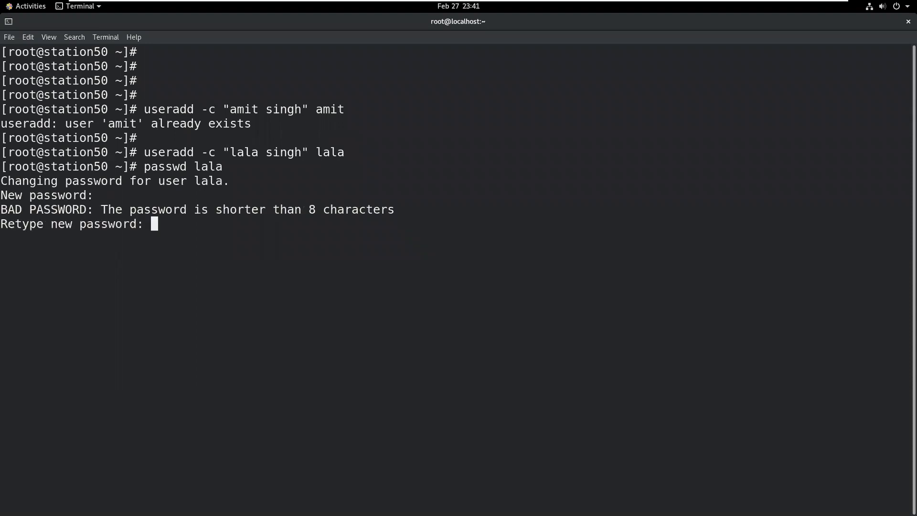
key(Return)
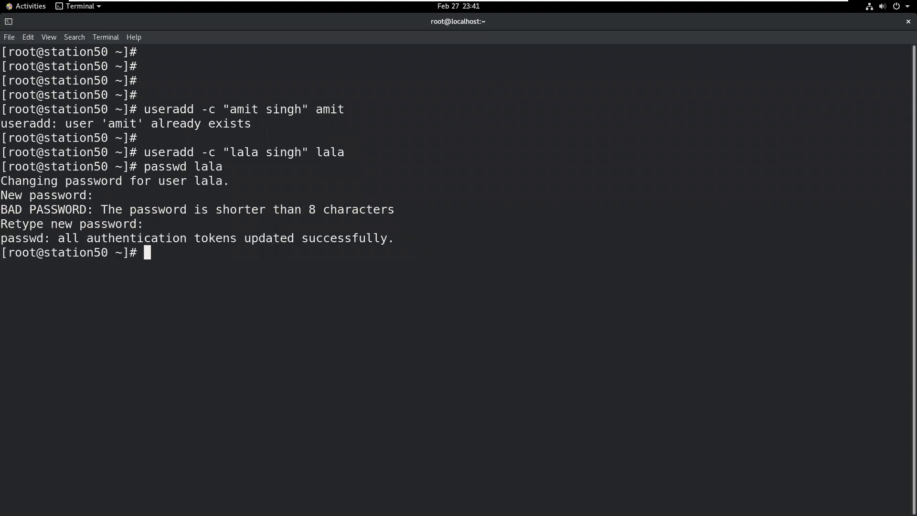
key(Return)
key(Return)
key(Return)
key(Return)
text(cat /etc/sha)
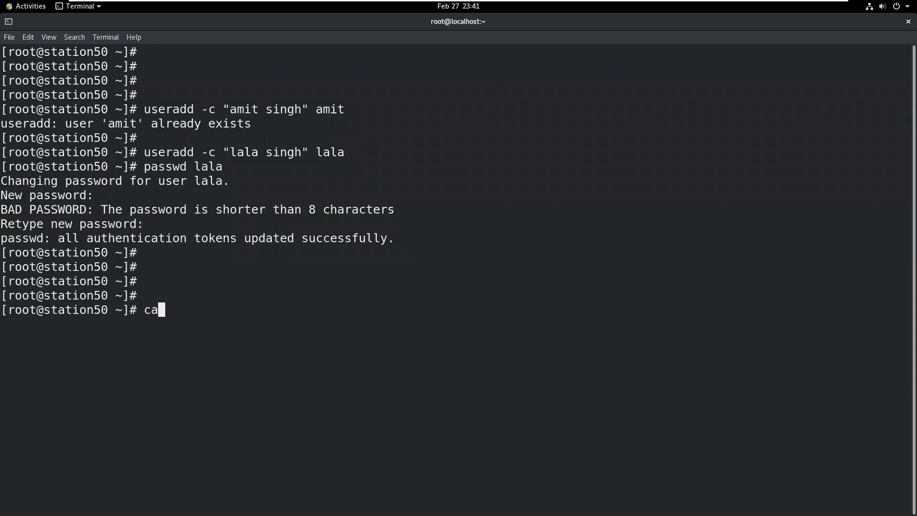
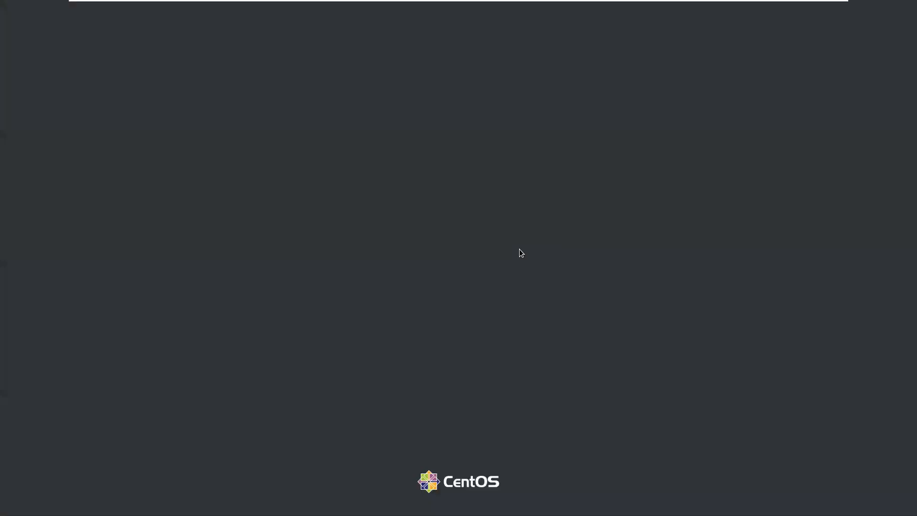
Sign in to the CentOS desktop with the user's password and dismiss the timezone authentication prompt.
click(431, 284)
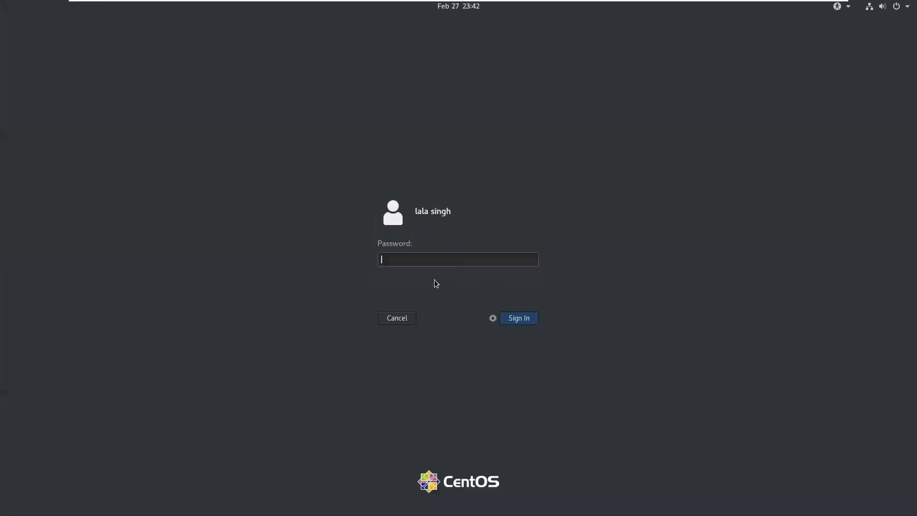
text(******)
key(Return)
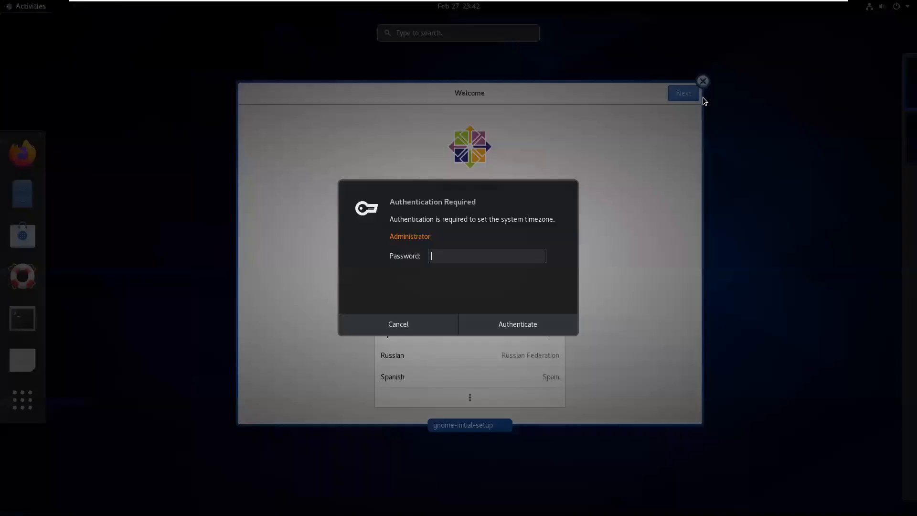
click(450, 325)
Close the first-run setup, launch Firefox, and close its privacy notice tab.
click(702, 82)
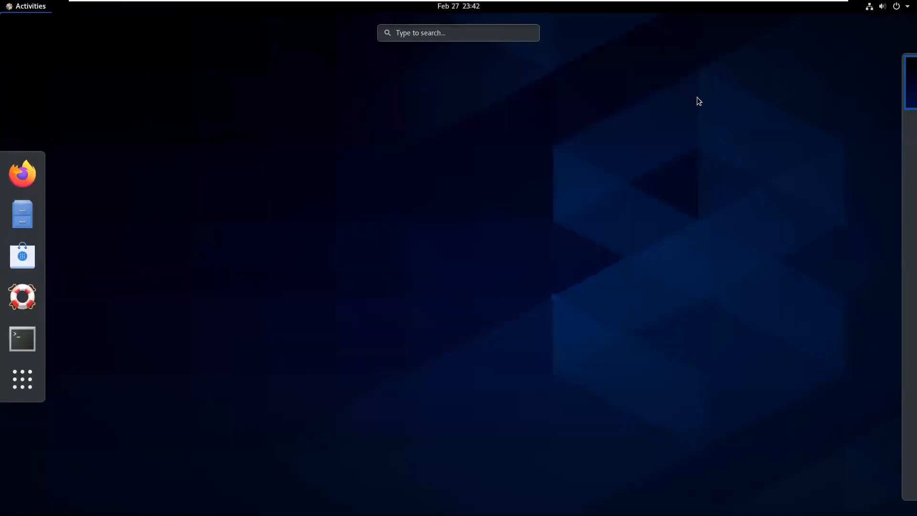
click(288, 151)
click(21, 7)
click(41, 176)
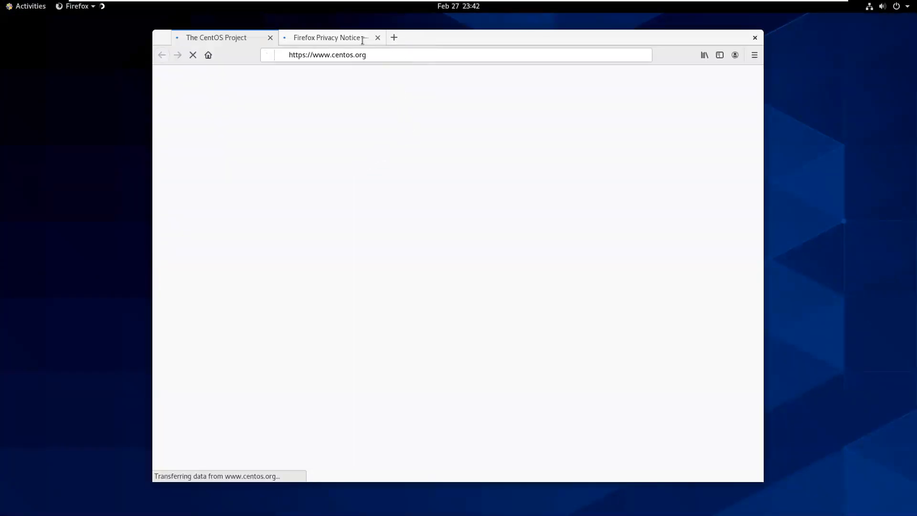
click(362, 40)
click(378, 37)
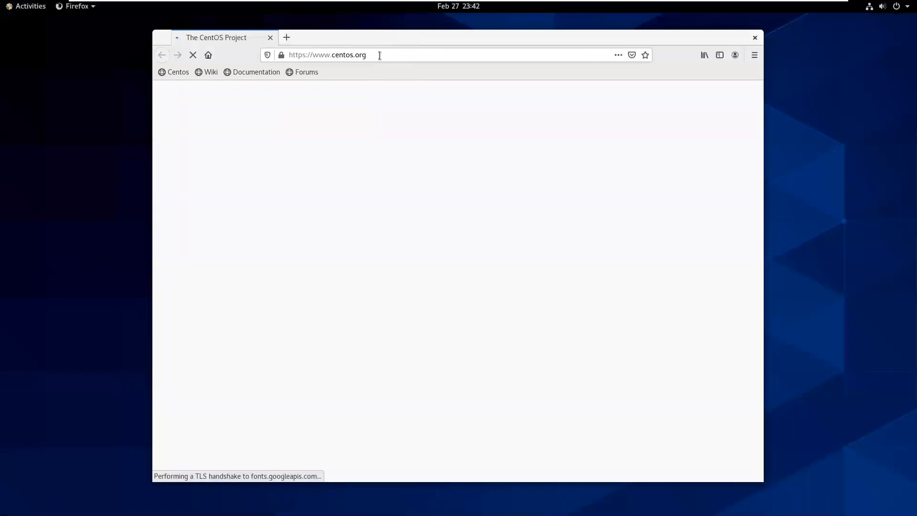
Load the Facebook login page by entering fb in the address bar.
click(380, 56)
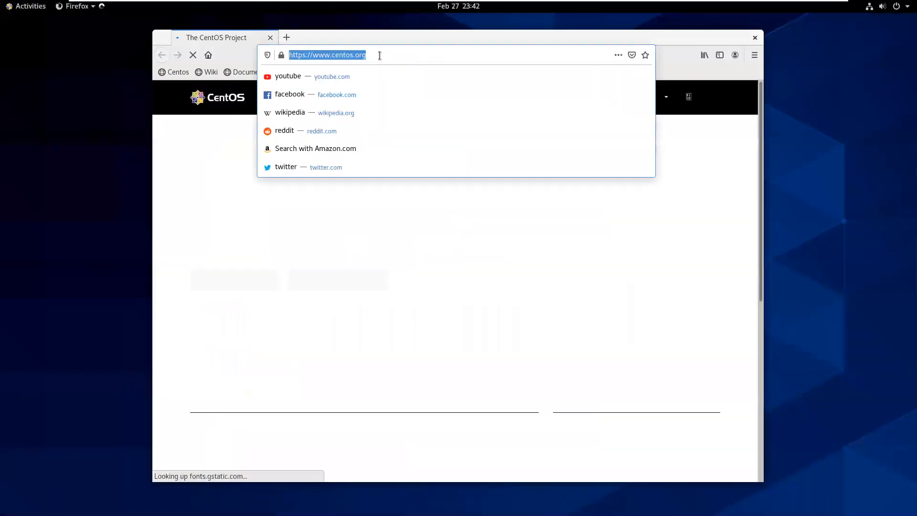
text(fb)
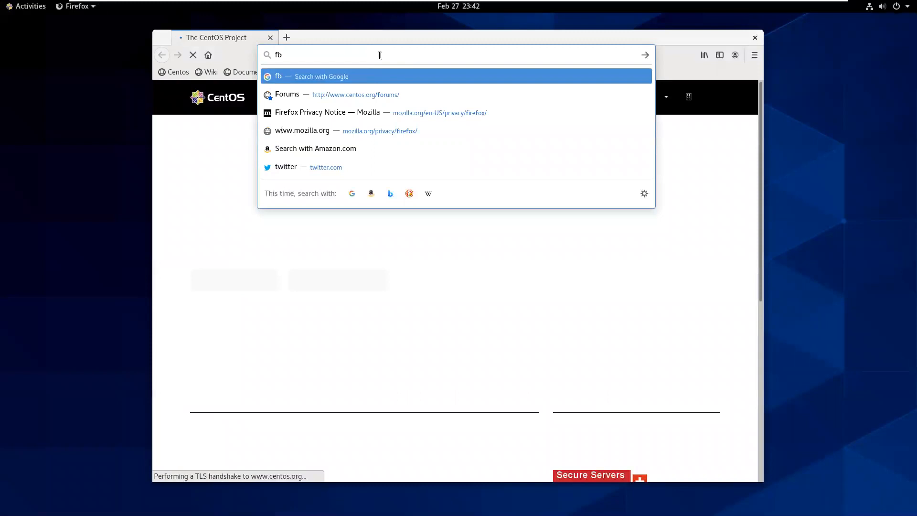
key(ctrl+Return)
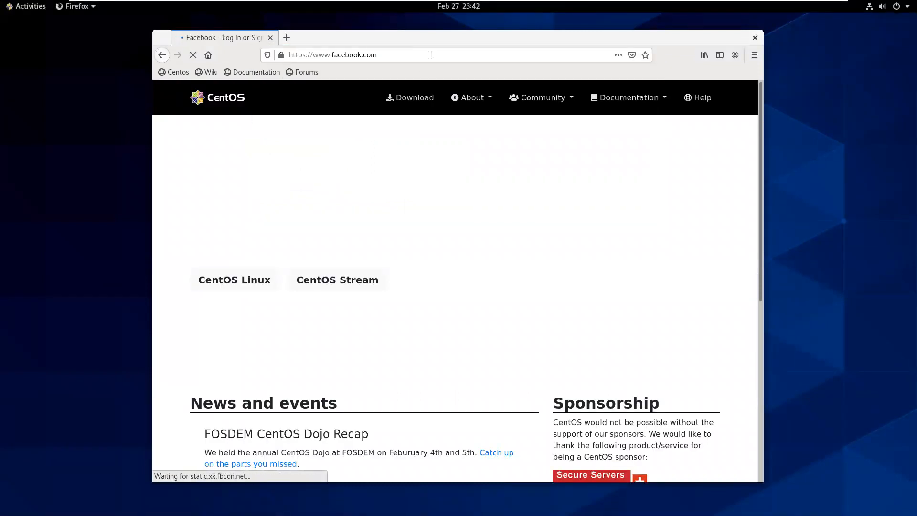
scroll(502, 242, down, 3)
scroll(473, 224, down, 3)
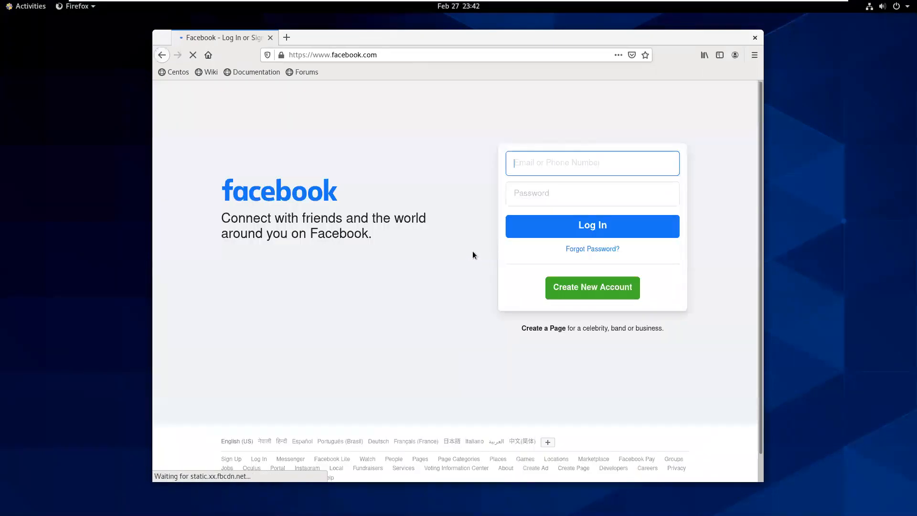
Open a new tab, then quit Firefox, confirming Close Tabs for both tabs.
click(287, 37)
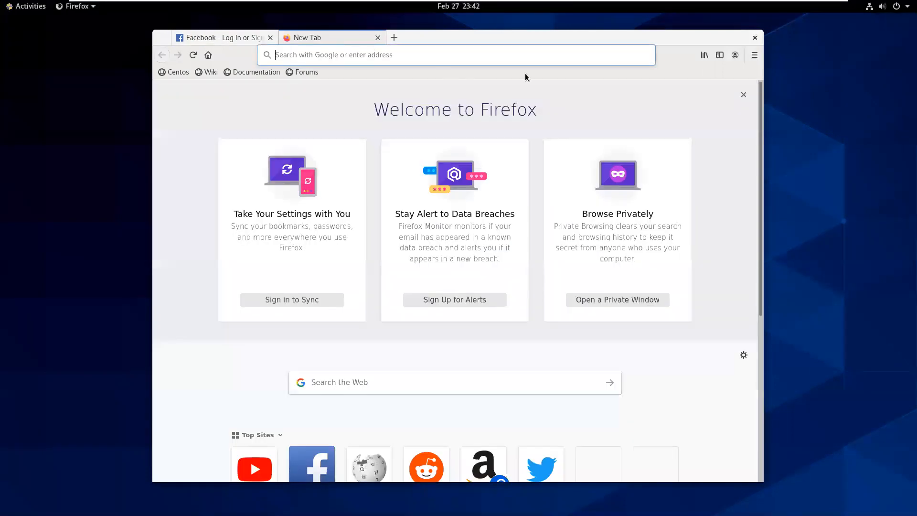
click(751, 41)
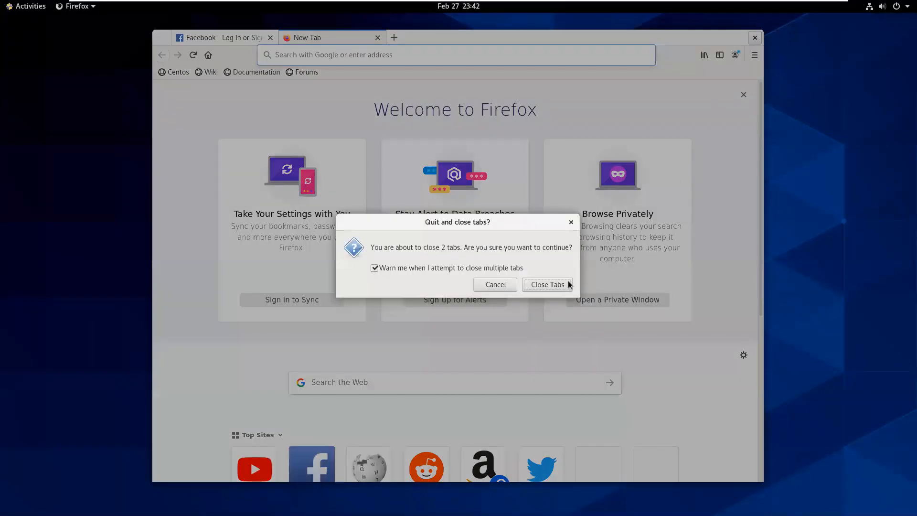
click(548, 284)
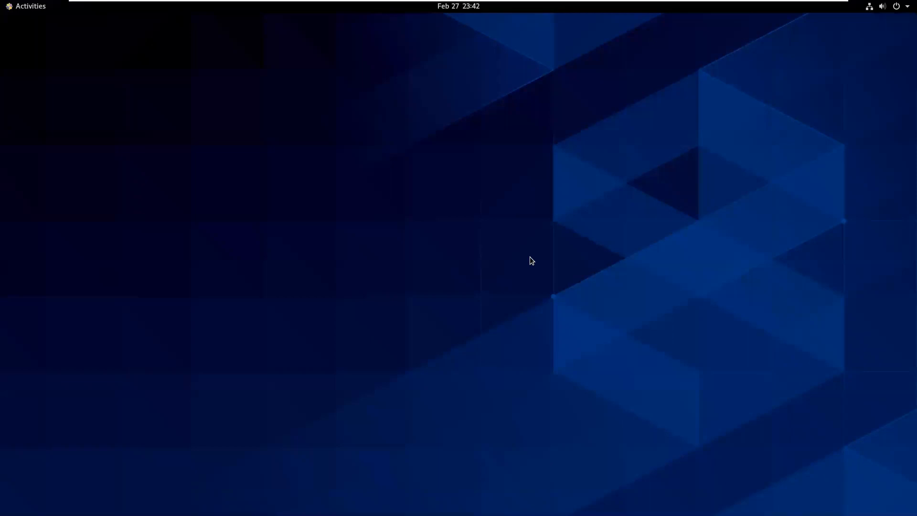
Launch a terminal from the dash and enlarge its font.
click(48, 8)
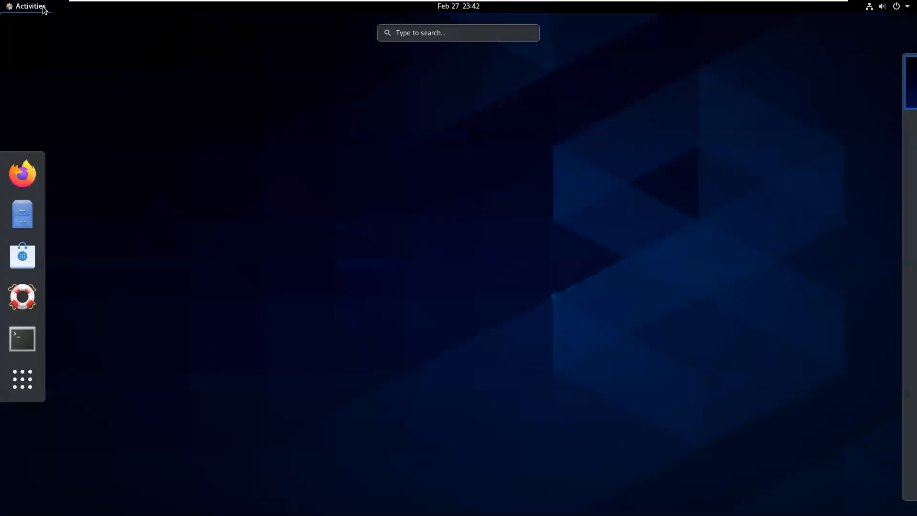
click(21, 338)
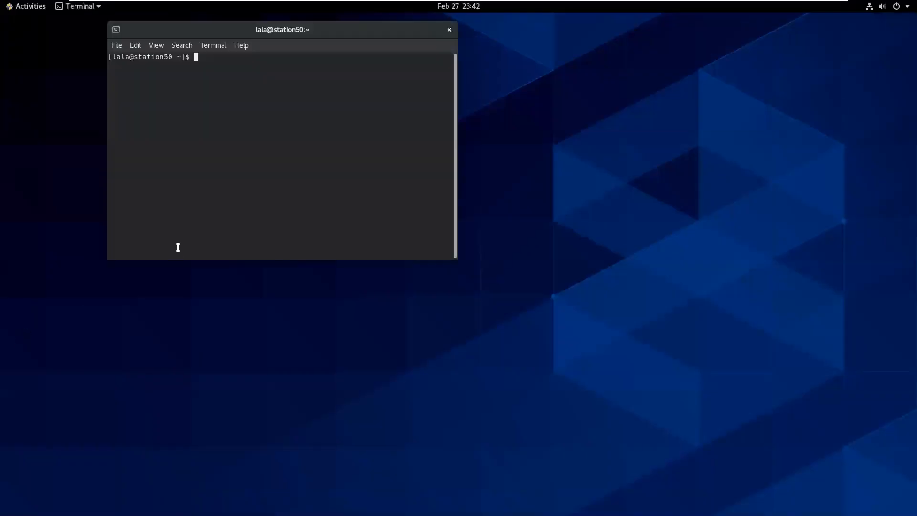
key(ctrl+plus)
key(ctrl+plus)
key(ctrl+plus)
key(ctrl+plus)
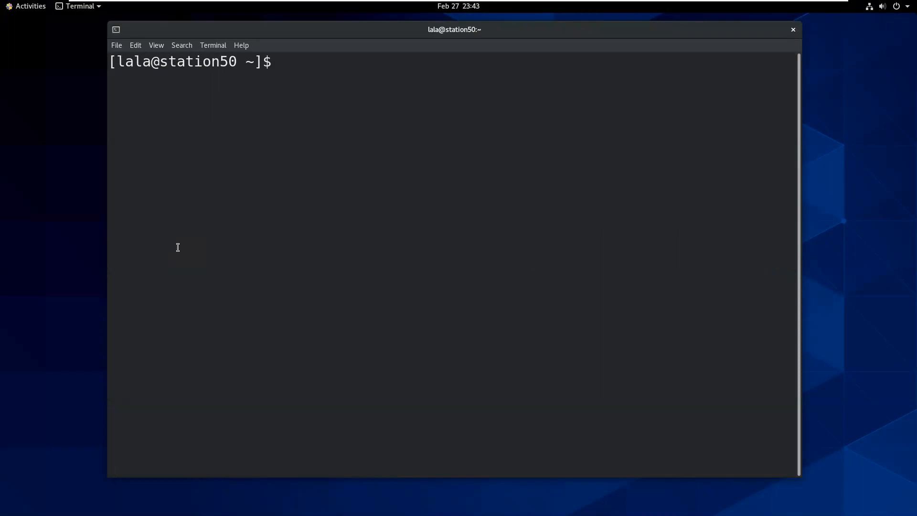
Try useradd -c with a full-name comment as the ordinary user; it fails with Permission denied.
text(useradd )
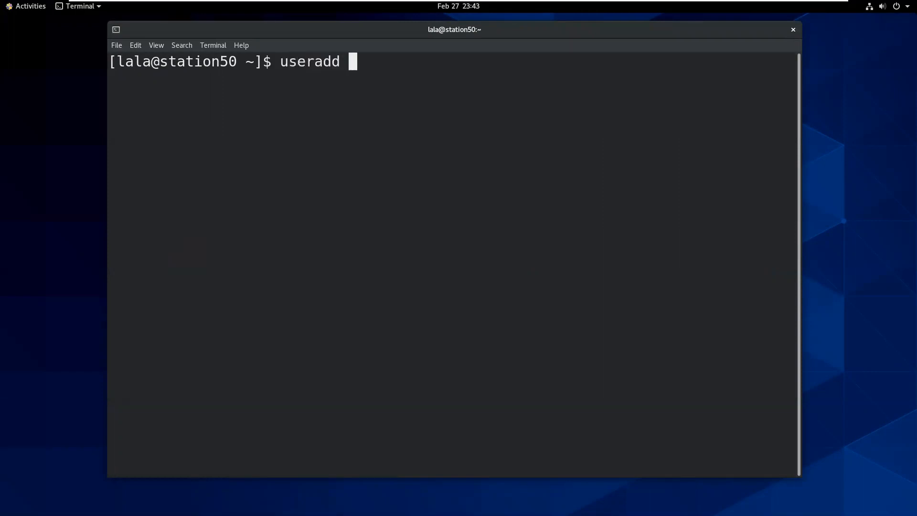
text(-c "sumit)
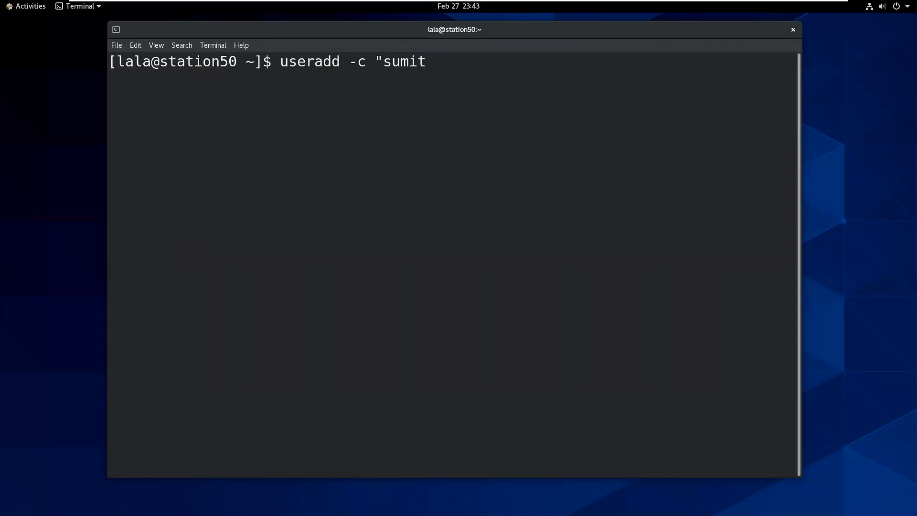
text( centos")
text( sumit)
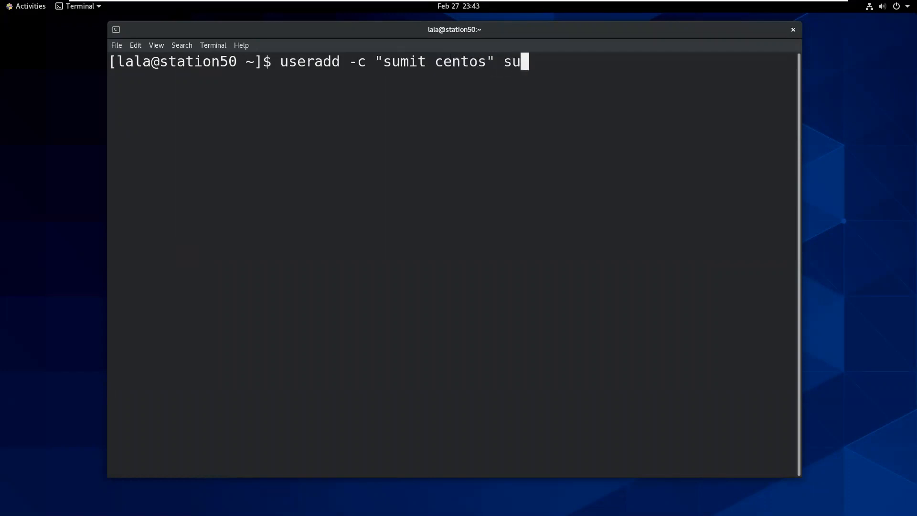
key(Return)
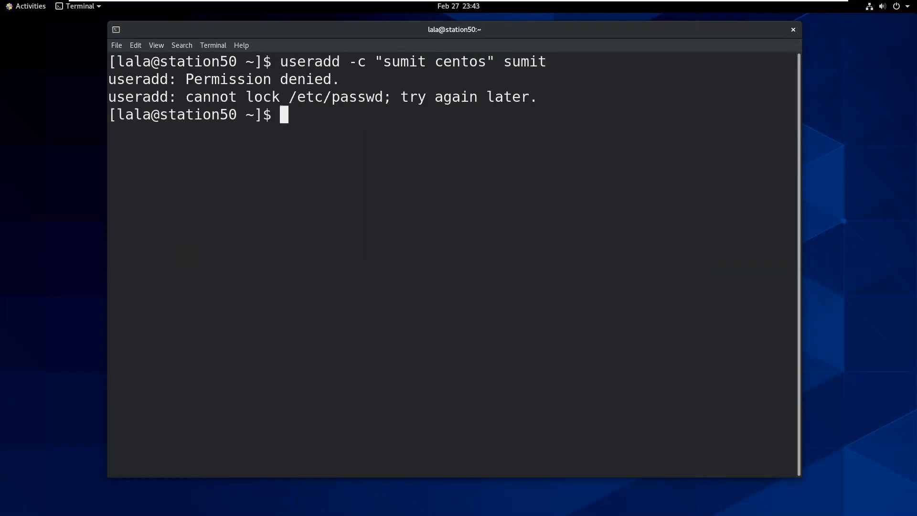
key(Return)
key(Return)
key(Return)
Switch to root with su -l root and the root password.
text(su )
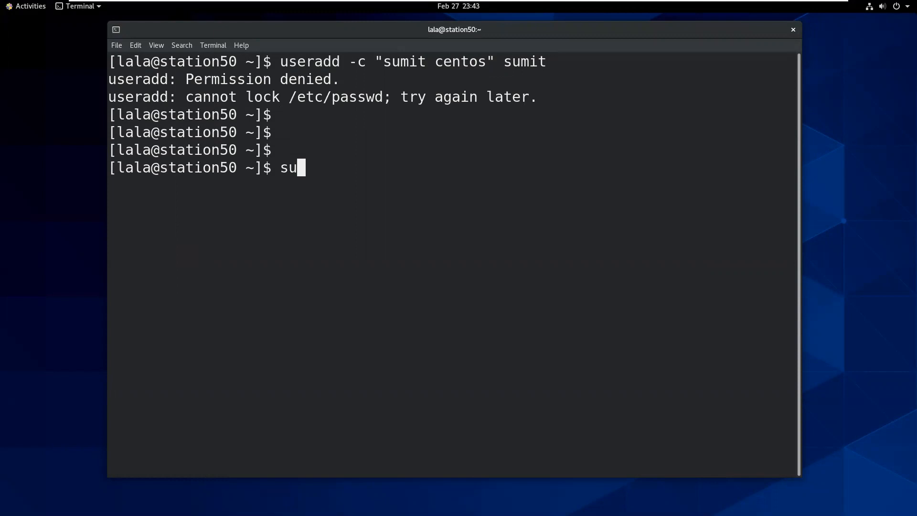
text(-l root)
key(Return)
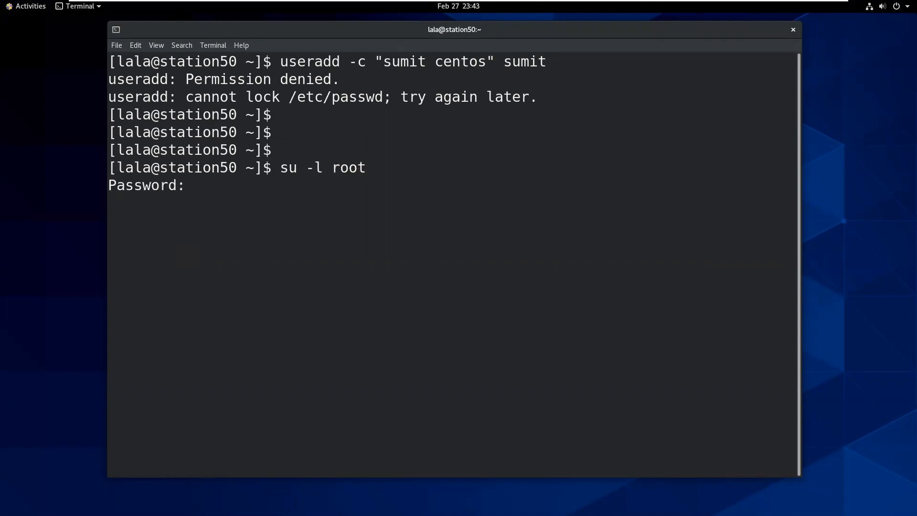
key(Return)
key(Return)
key(Return)
key(Return)
key(Up)
Create the new user with useradd -c and the full-name comment, correcting the recalled command.
key(Up)
key(Return)
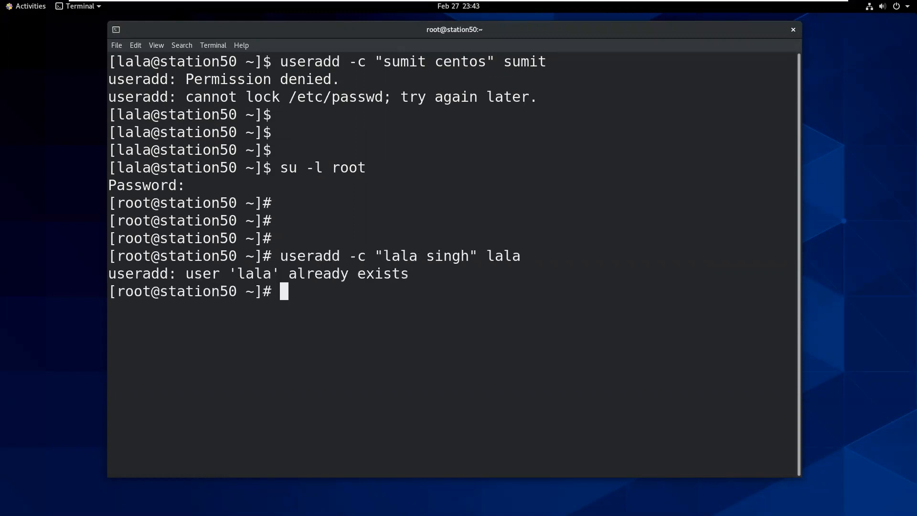
key(Up)
key(Up)
key(Down)
key(Up)
key(Up)
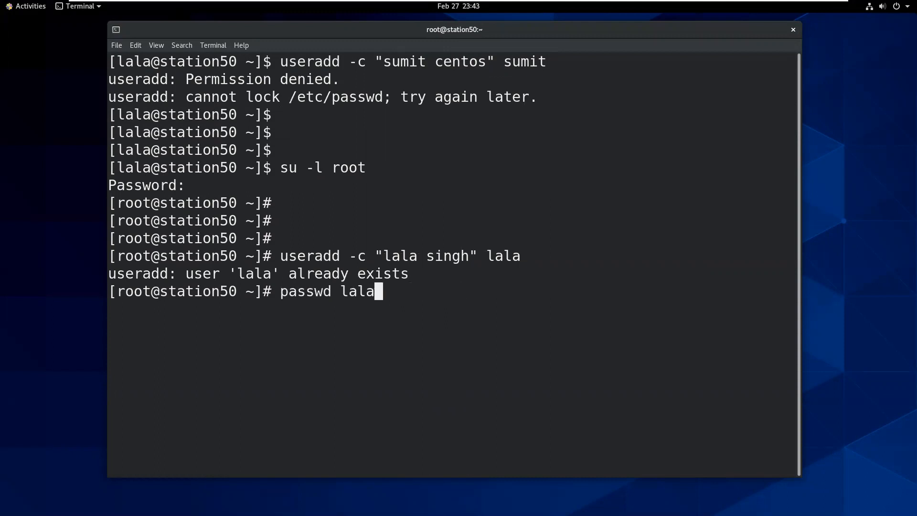
key(Down)
key(Down)
key(Left)
key(Left)
key(Left)
key(Left)
key(Left)
key(Left)
key(Left)
key(Left)
key(Left)
key(Left)
key(Left)
key(Left)
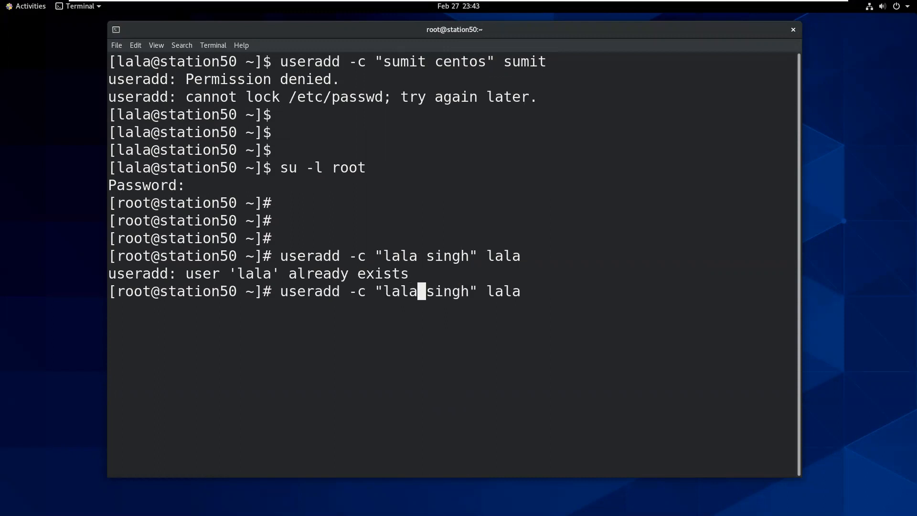
key(BackSpace)
key(BackSpace)
key(BackSpace)
key(BackSpace)
text(sumit)
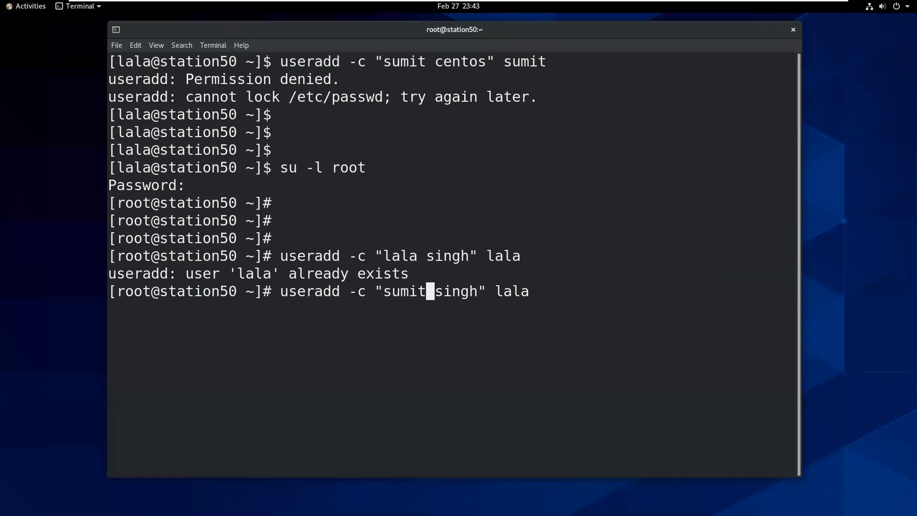
key(Return)
key(Up)
key(BackSpace)
key(BackSpace)
key(BackSpace)
key(BackSpace)
key(BackSpace)
text(sumit)
key(Return)
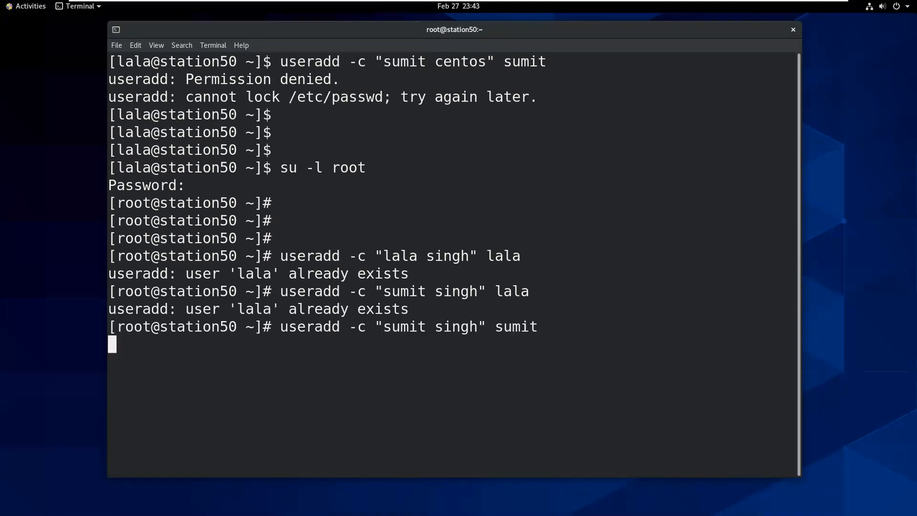
key(Return)
key(Return)
Set the new user's password with passwd, then list /etc/shadow to show its entry.
text(passwd sumit)
key(Return)
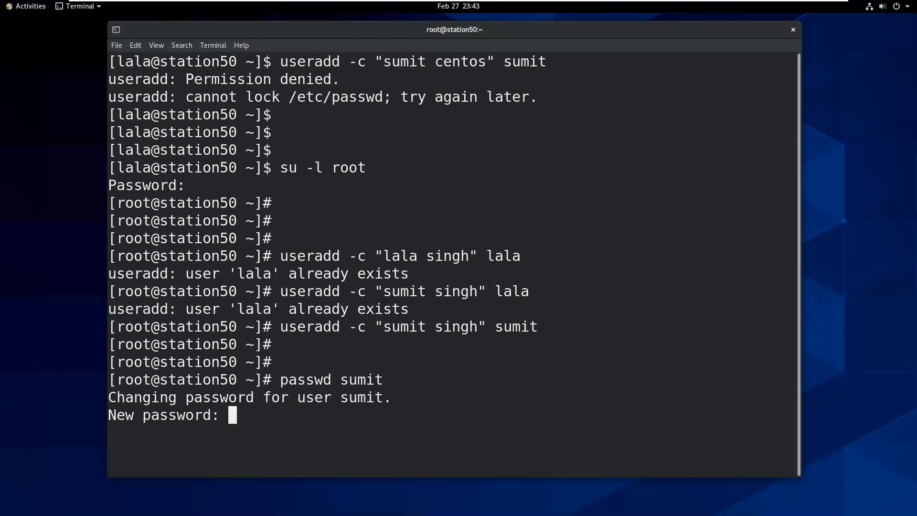
key(Return)
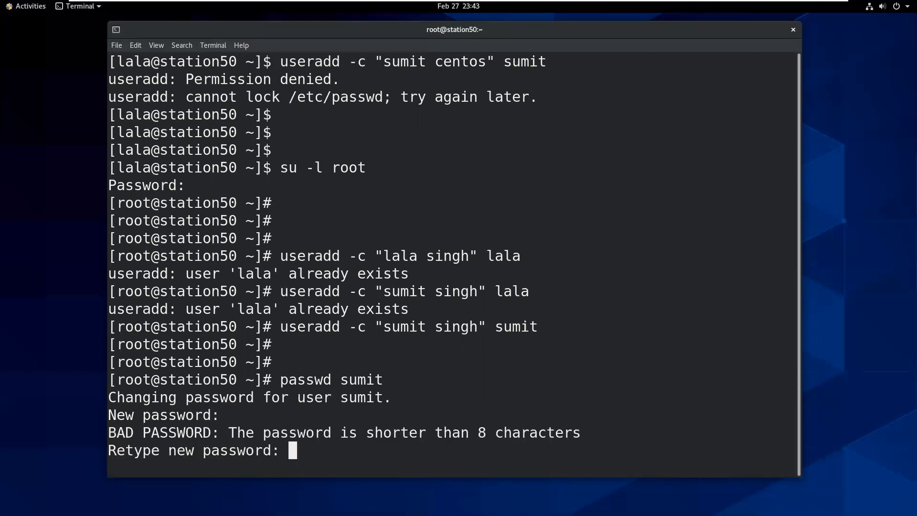
key(Return)
key(Return)
key(Return)
key(Return)
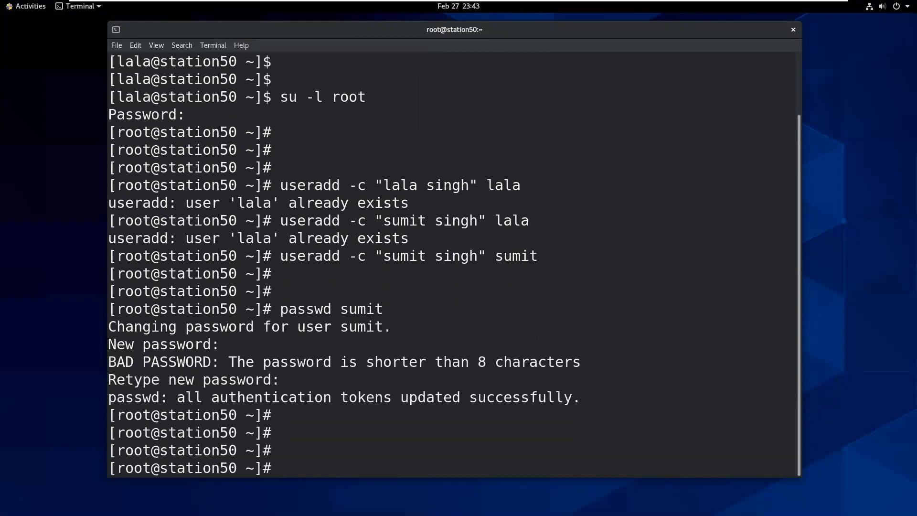
text(cat /etc/shadow)
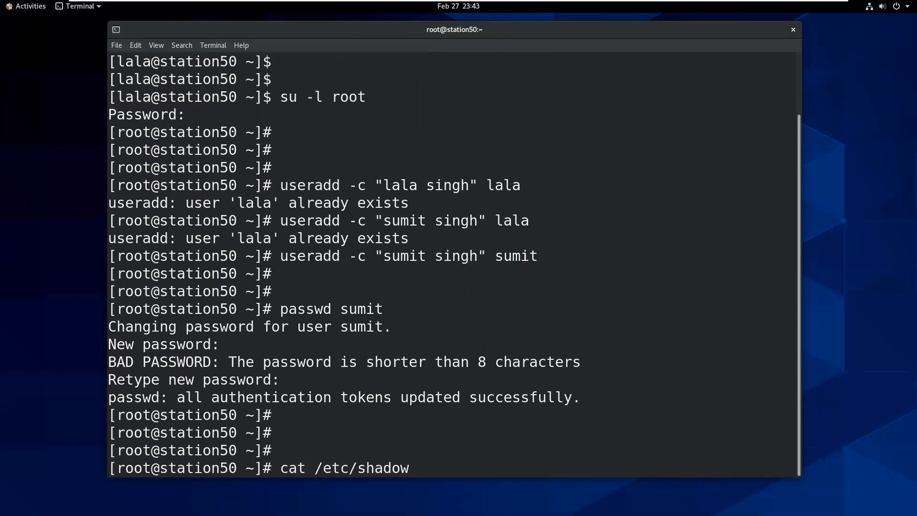
key(Return)
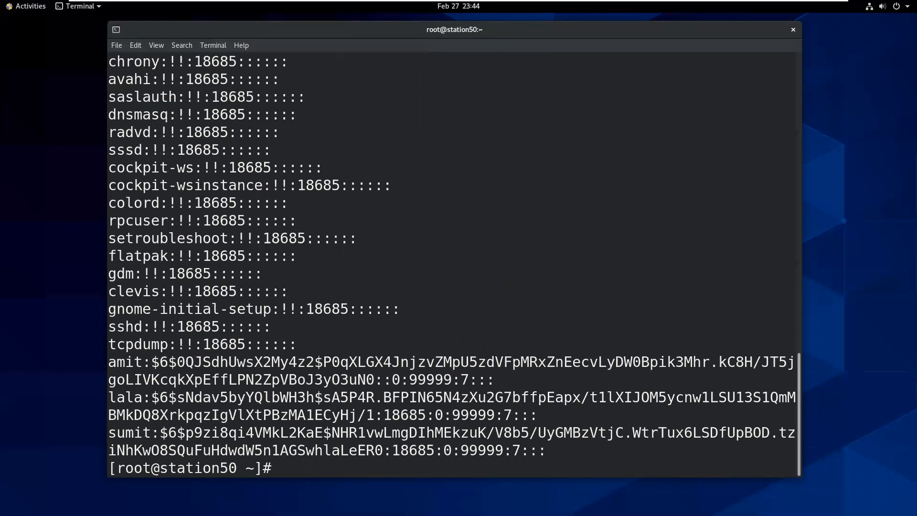
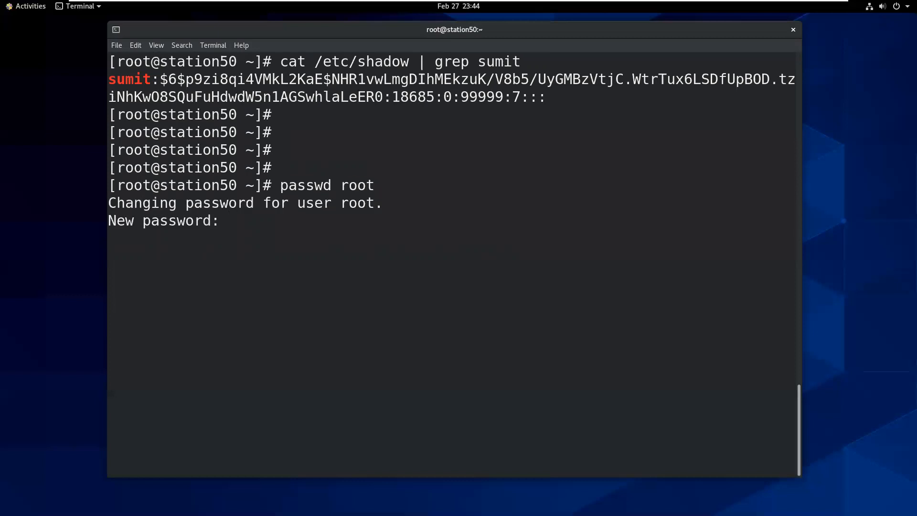
Submit an empty new password for root so passwd fails with 'No password supplied'.
key(Return)
key(Return)
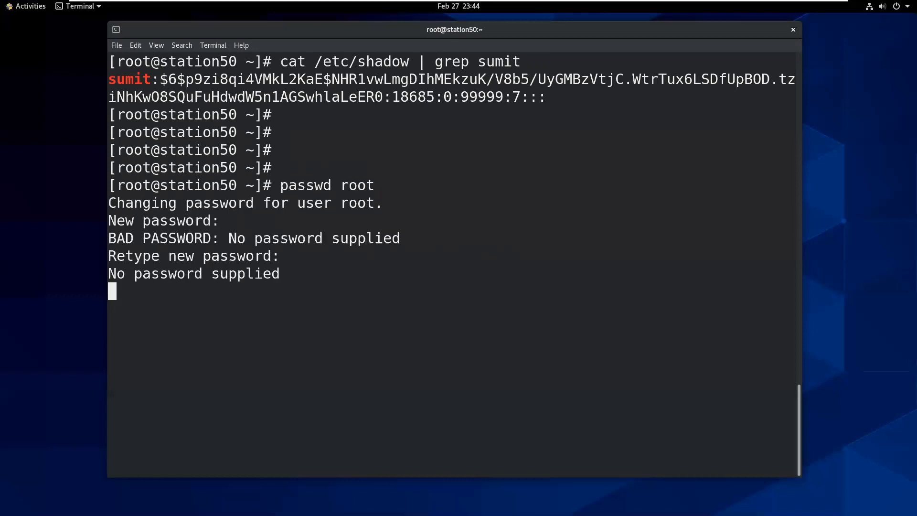
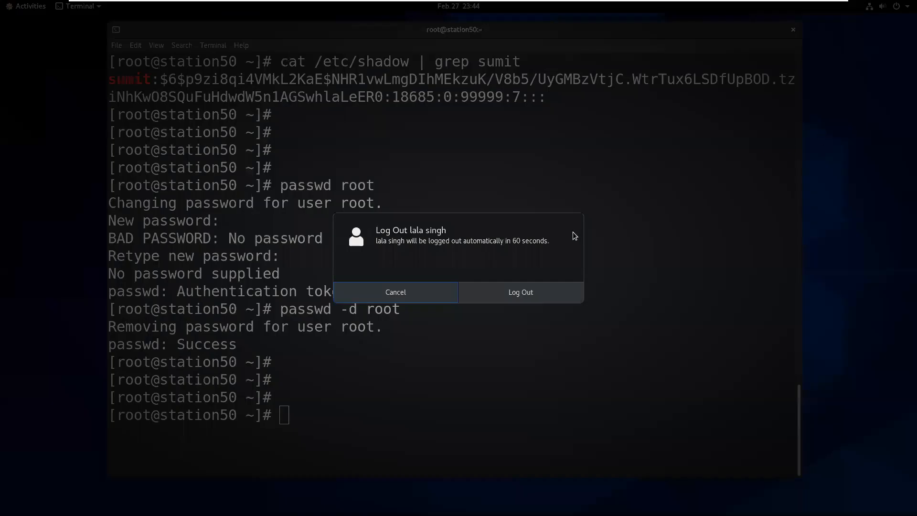
Confirm the log out so the CentOS login screen appears.
click(547, 284)
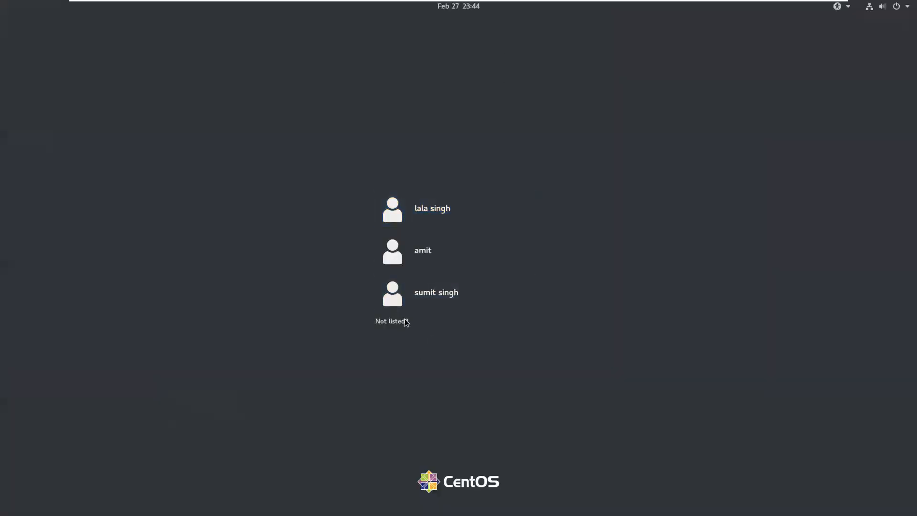
Log in as the unlisted user root with no password.
click(405, 322)
text(root)
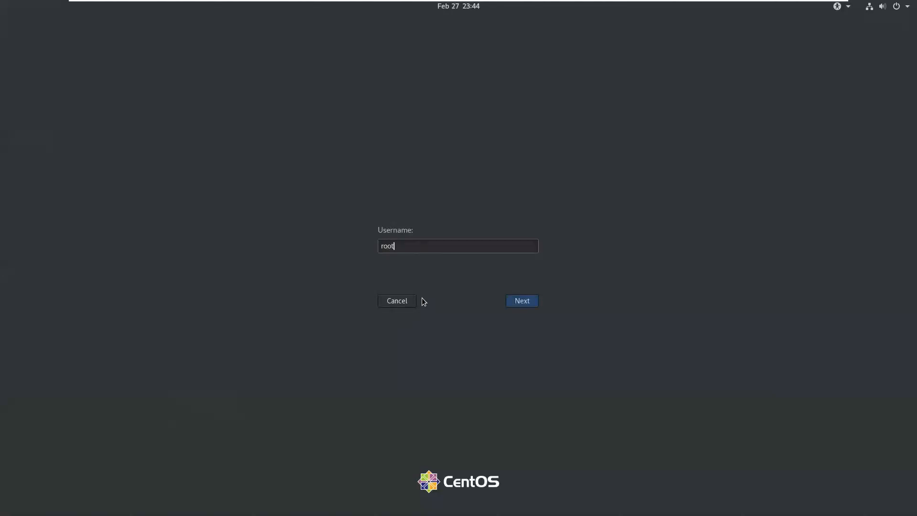
key(Return)
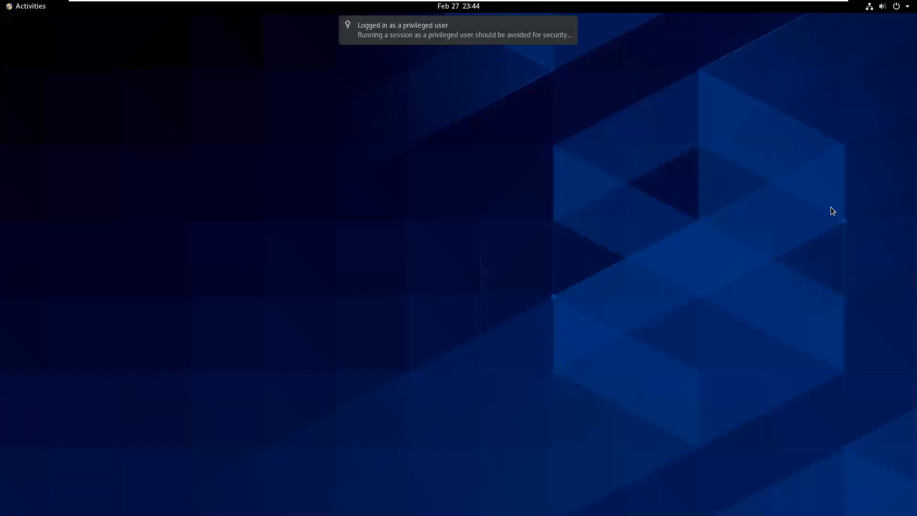
Launch Terminal from the Activities dash on the root desktop.
click(889, 5)
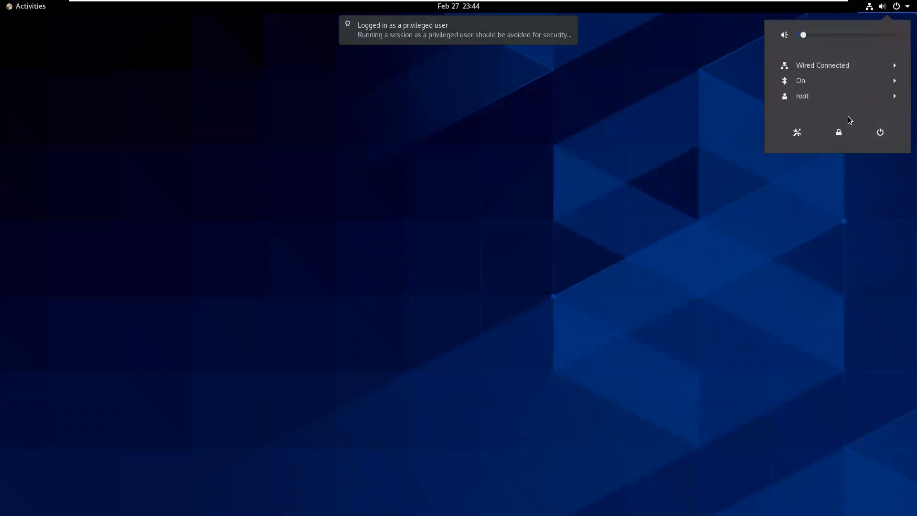
click(16, 21)
click(10, 10)
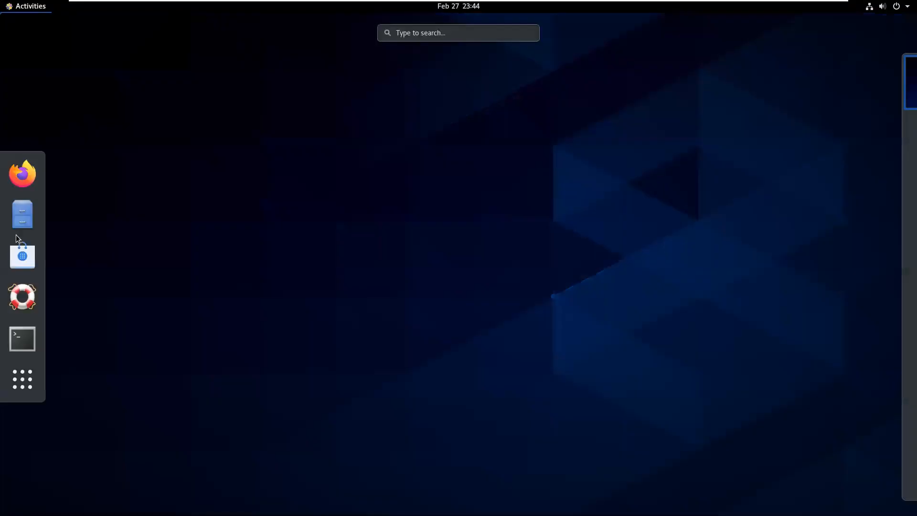
click(28, 345)
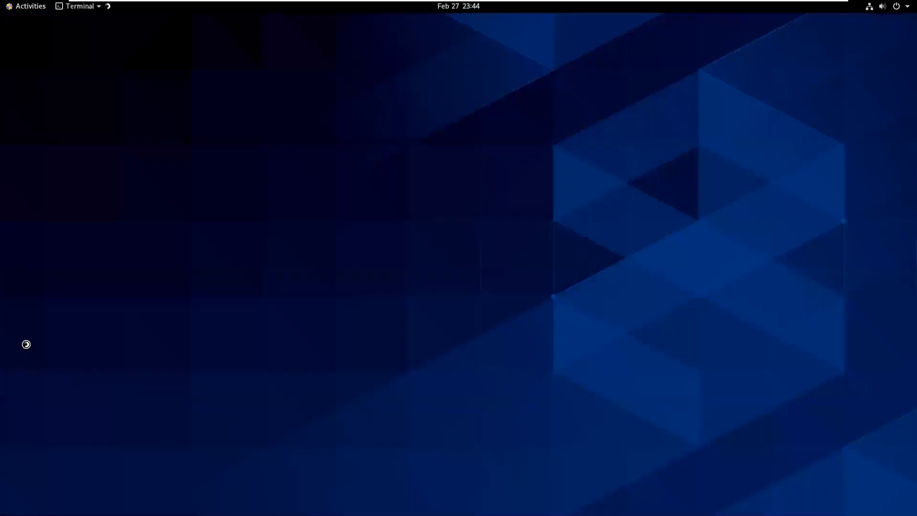
In a maximized terminal with enlarged text, run poweroff, then exit full-screen view.
double_click(290, 36)
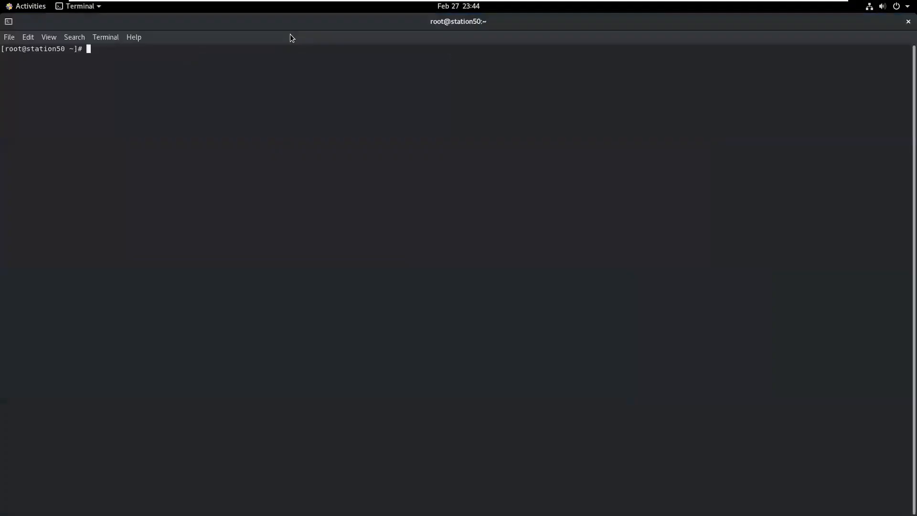
key(ctrl+plus)
key(ctrl+plus)
key(ctrl+plus)
key(ctrl+plus)
text(reboot)
key(BackSpace)
key(BackSpace)
key(BackSpace)
key(BackSpace)
key(BackSpace)
key(BackSpace)
key(BackSpace)
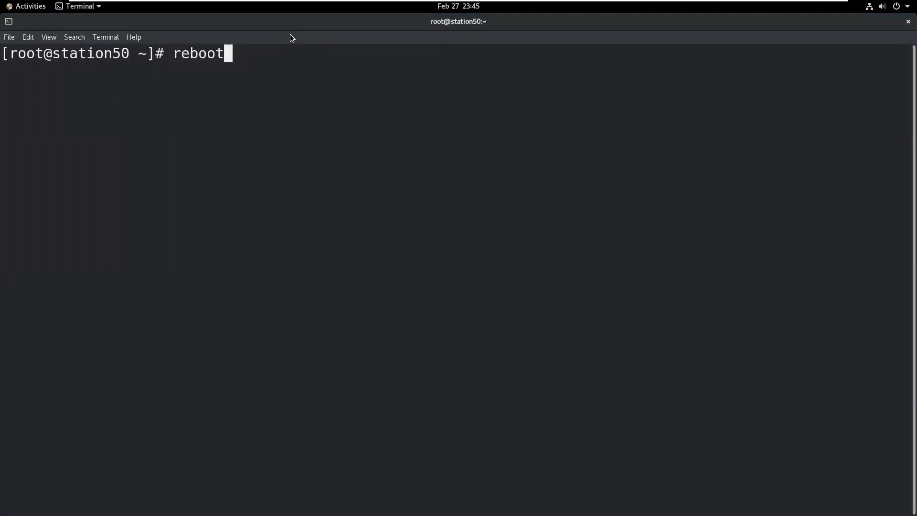
text(shutdown)
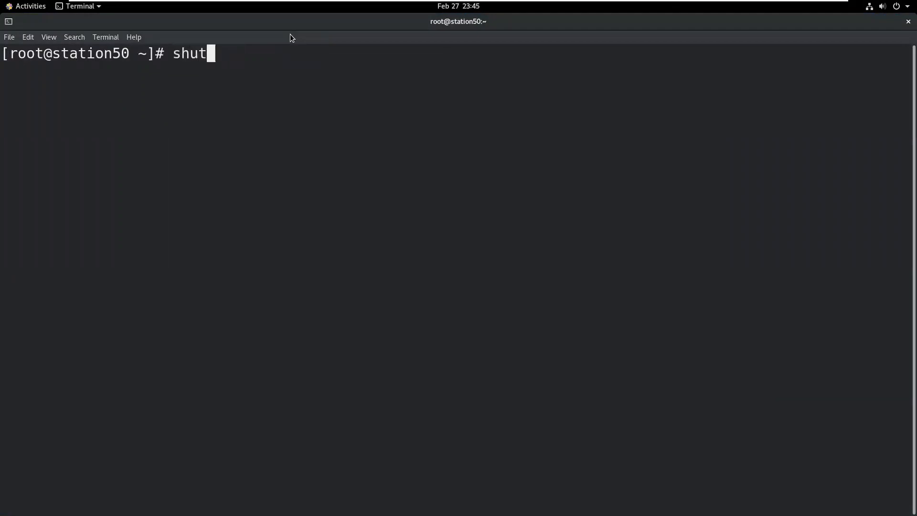
key(BackSpace)
key(BackSpace)
key(BackSpace)
key(BackSpace)
key(BackSpace)
key(BackSpace)
key(BackSpace)
key(BackSpace)
key(BackSpace)
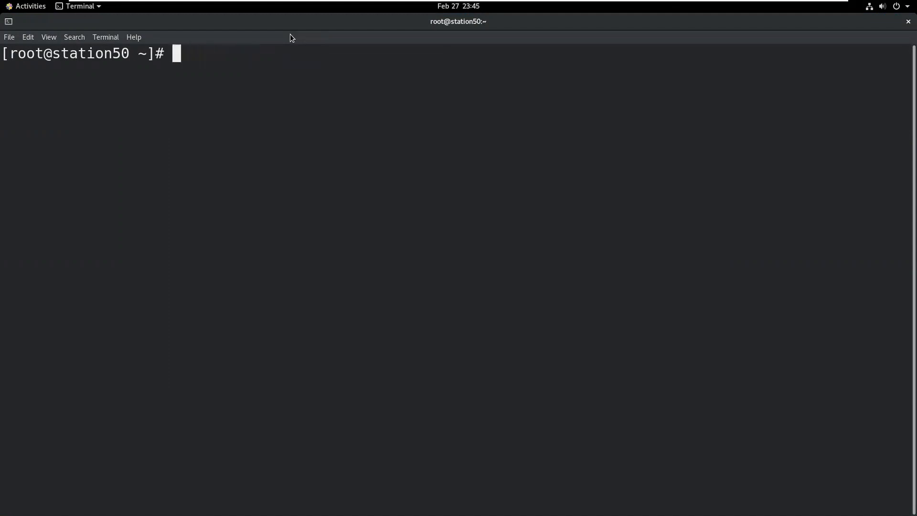
text(poweroff)
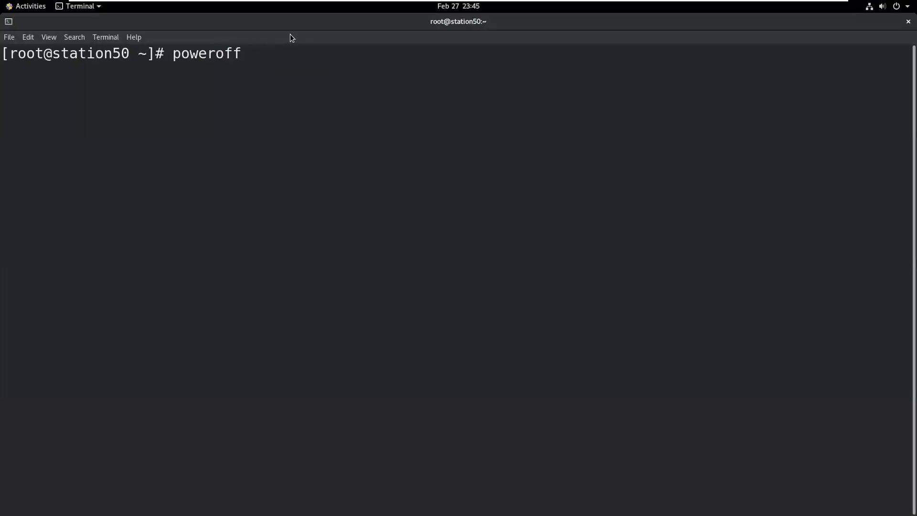
key(Return)
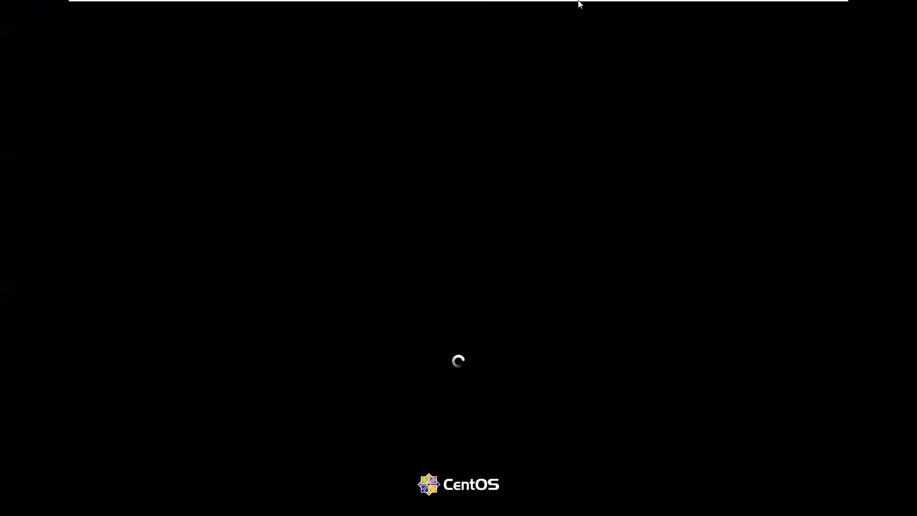
mouse_move(558, 1)
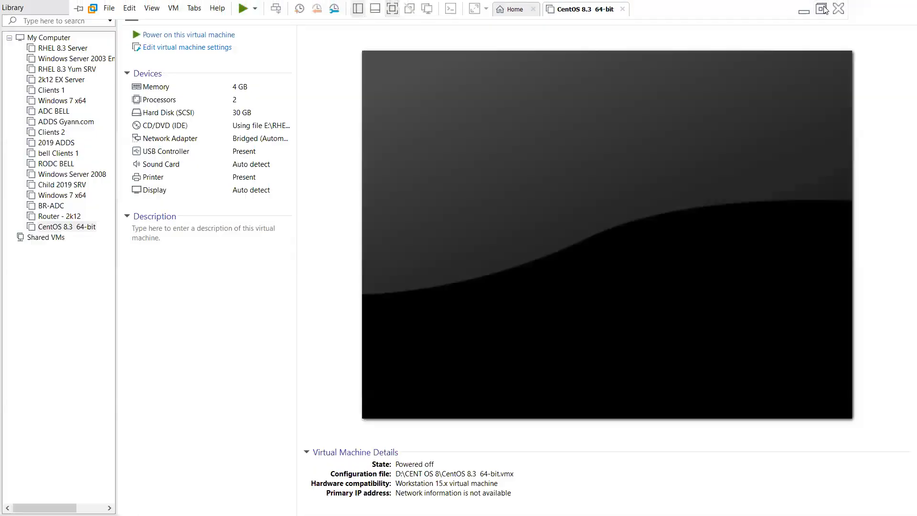
click(822, 8)
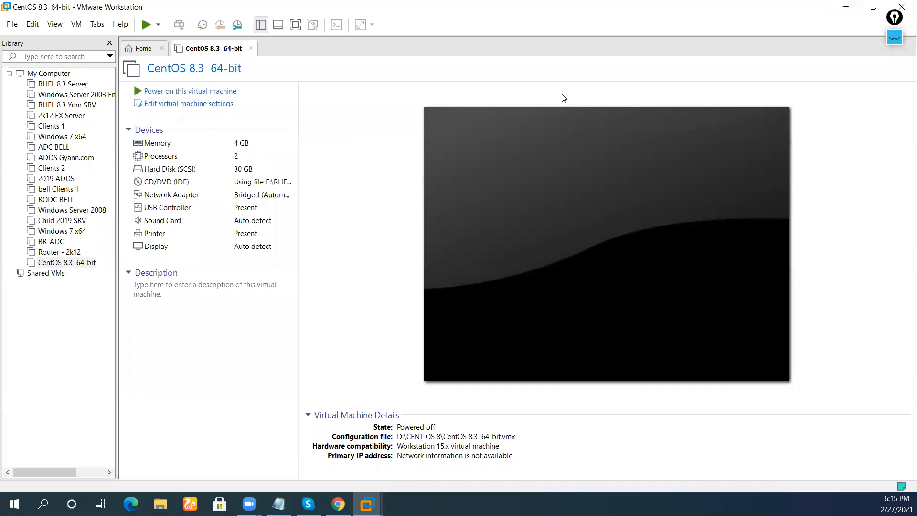